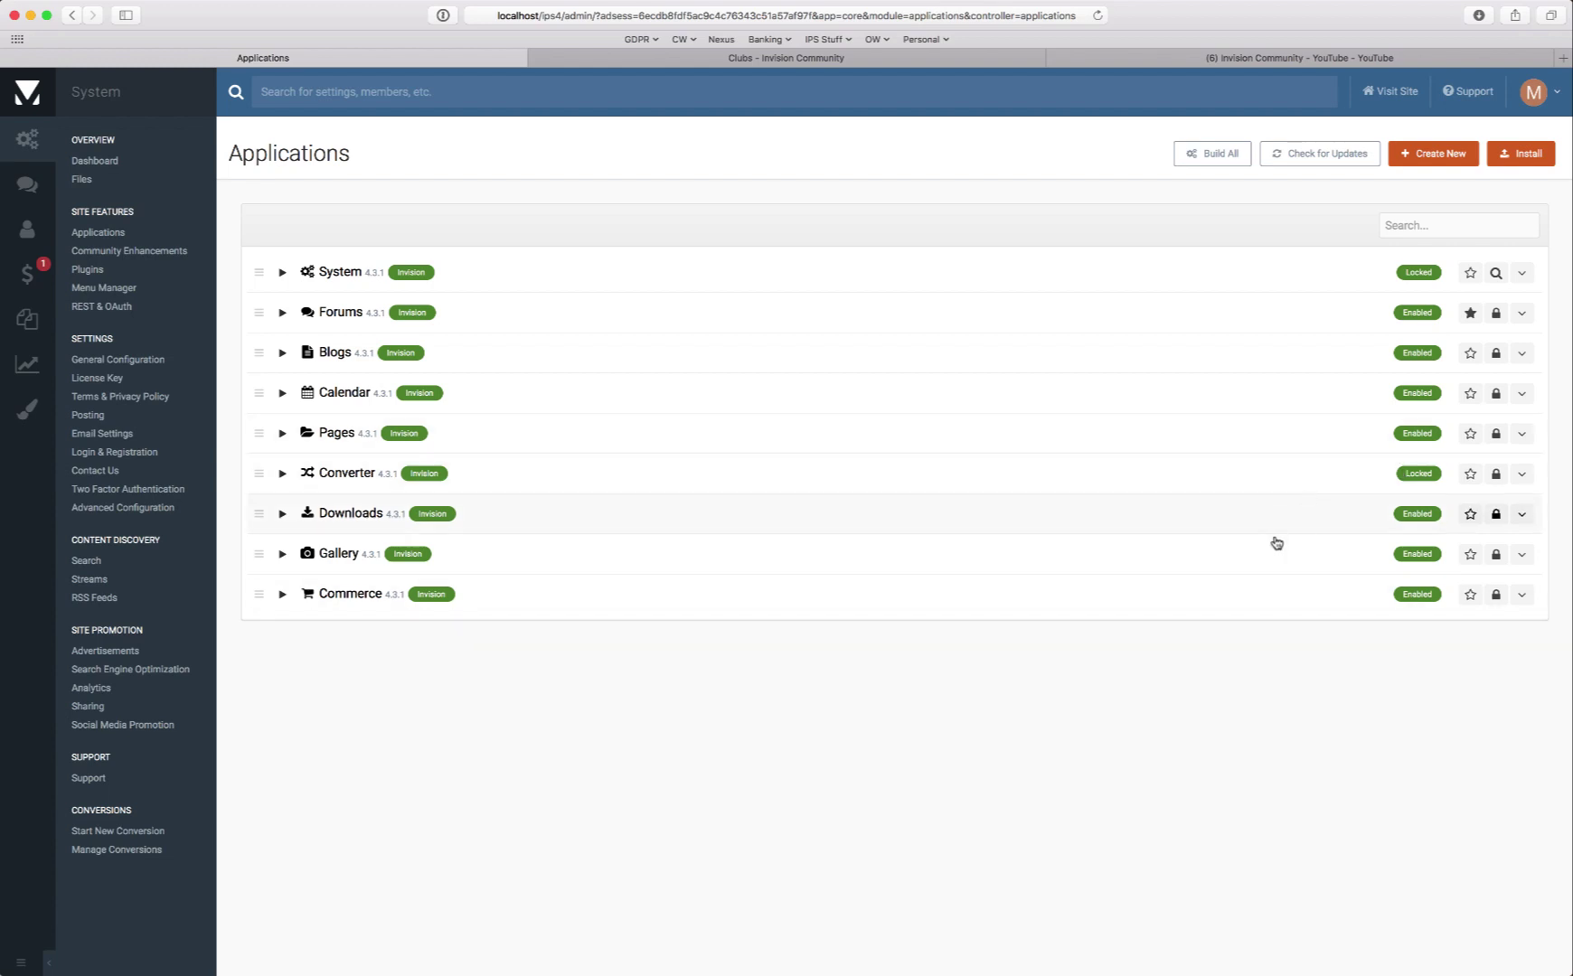
Step: Start creating a new database from the Pages Databases list
{"action": "mouse_move", "coordinate": [51, 311]}
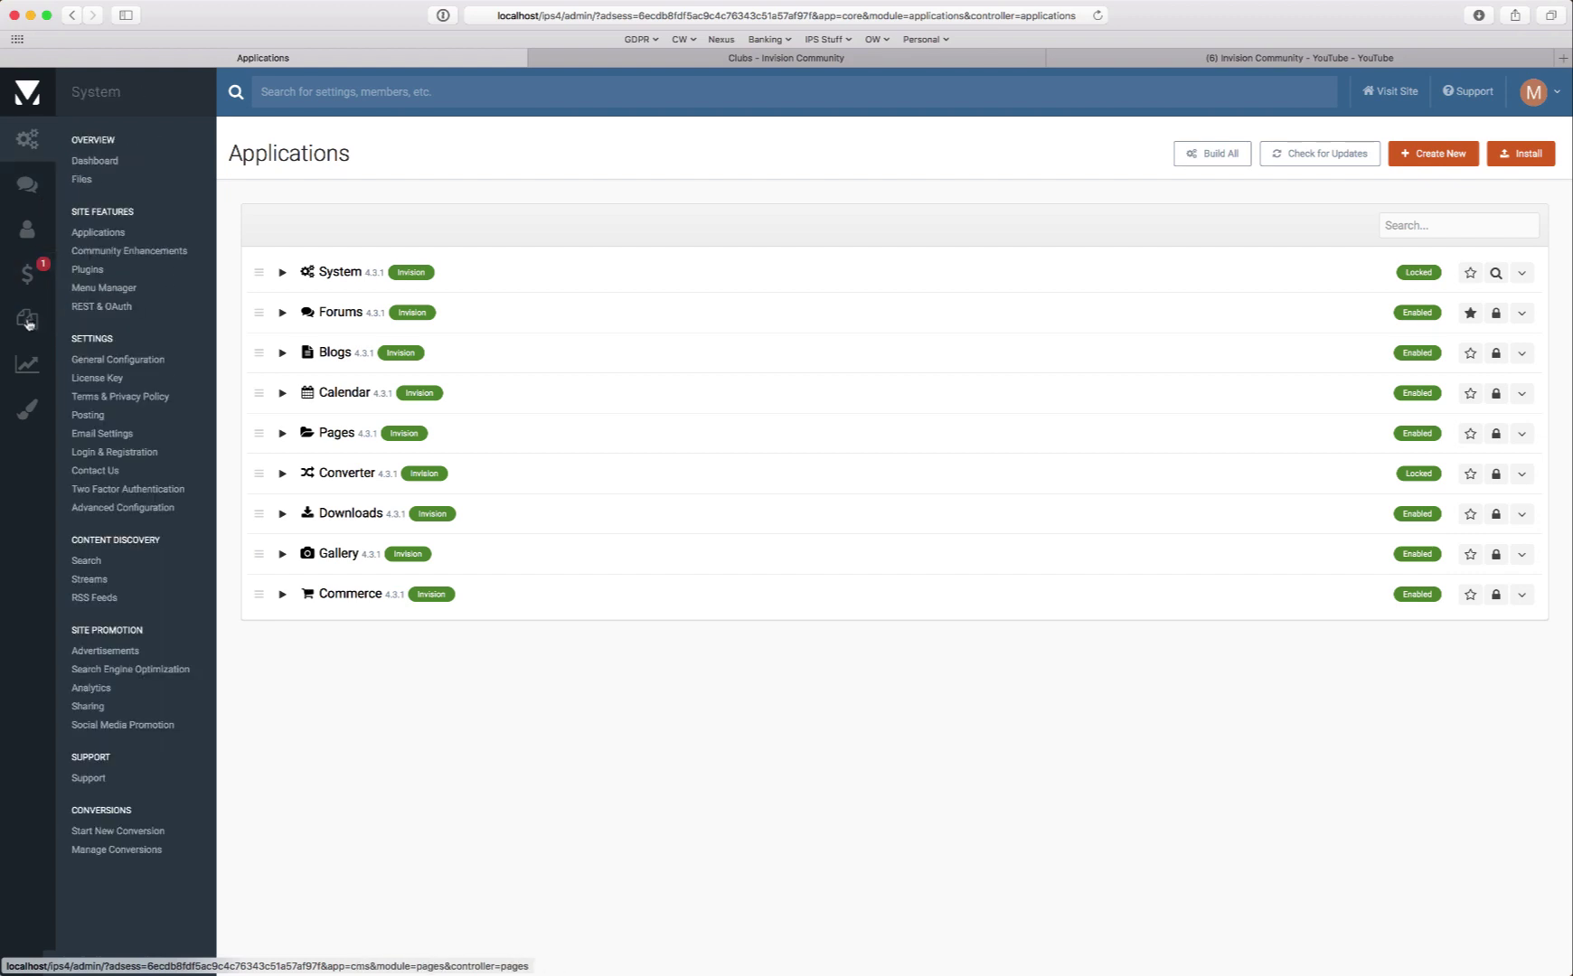
{"action": "left_click", "coordinate": [32, 322]}
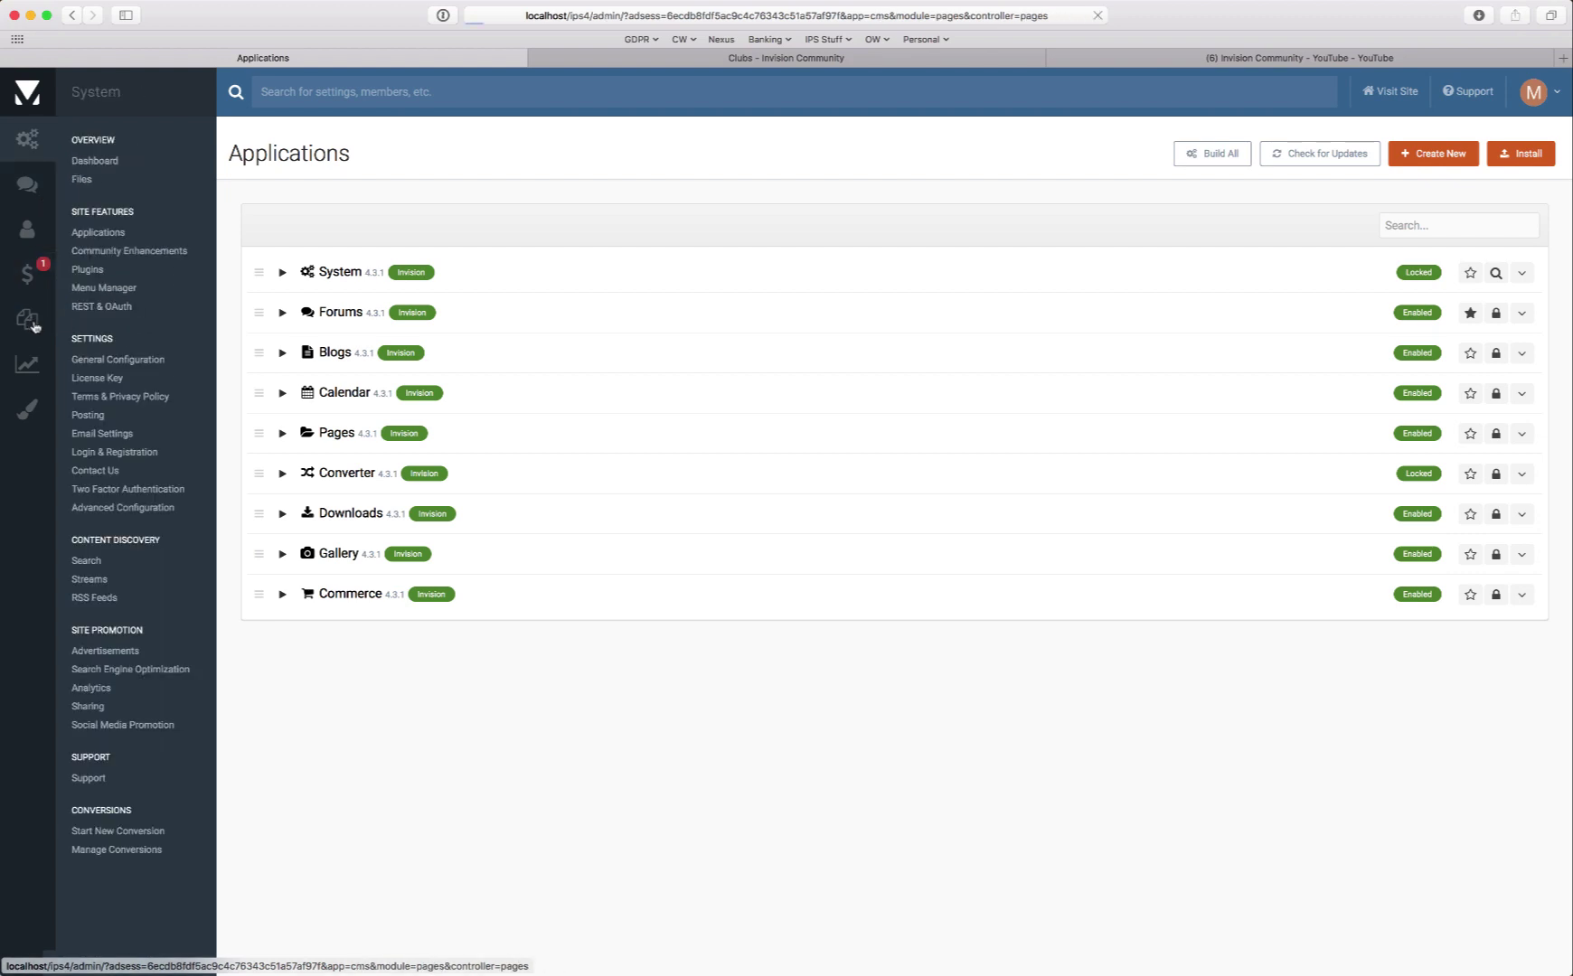
{"action": "left_click", "coordinate": [94, 270]}
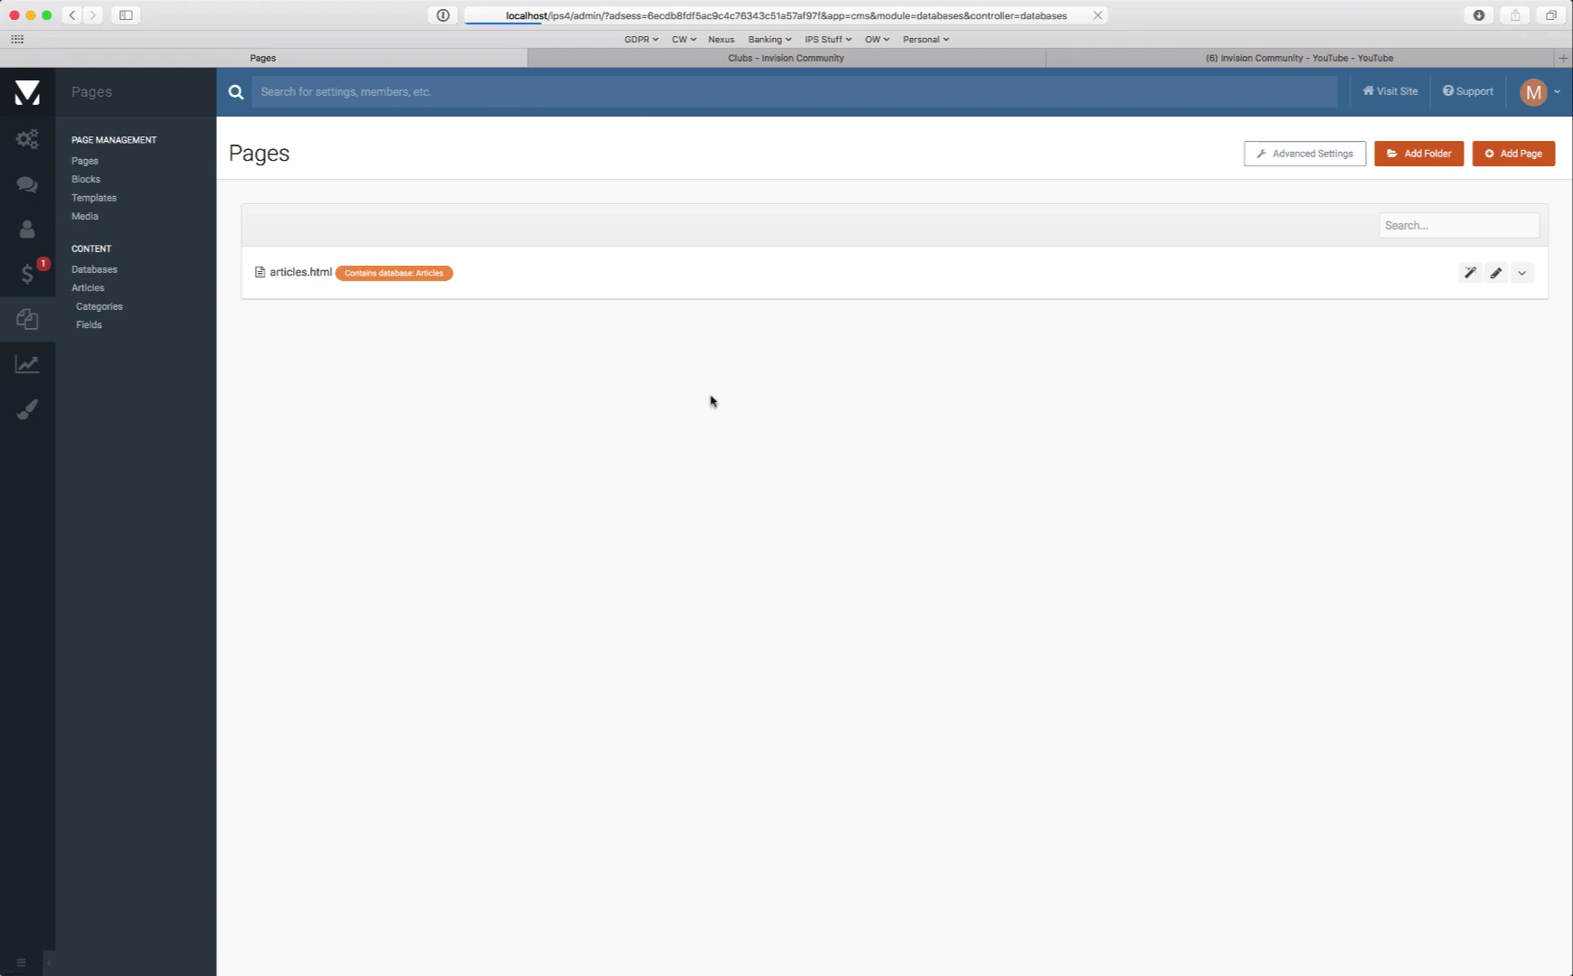
{"action": "left_click", "coordinate": [1539, 161]}
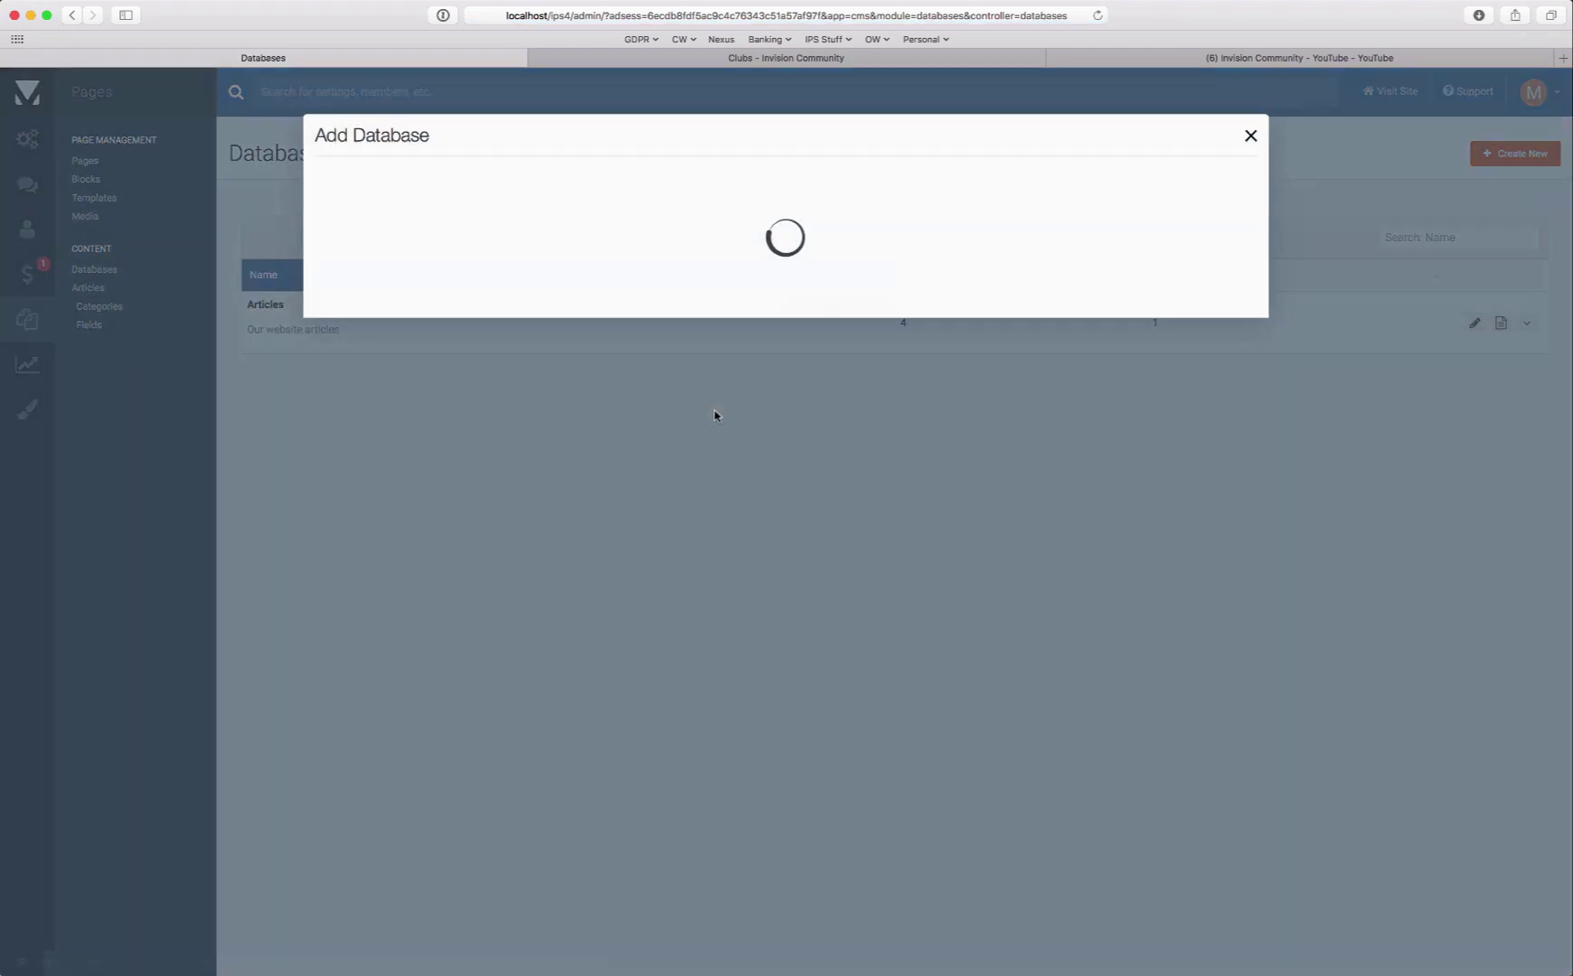
{"action": "left_click", "coordinate": [779, 285]}
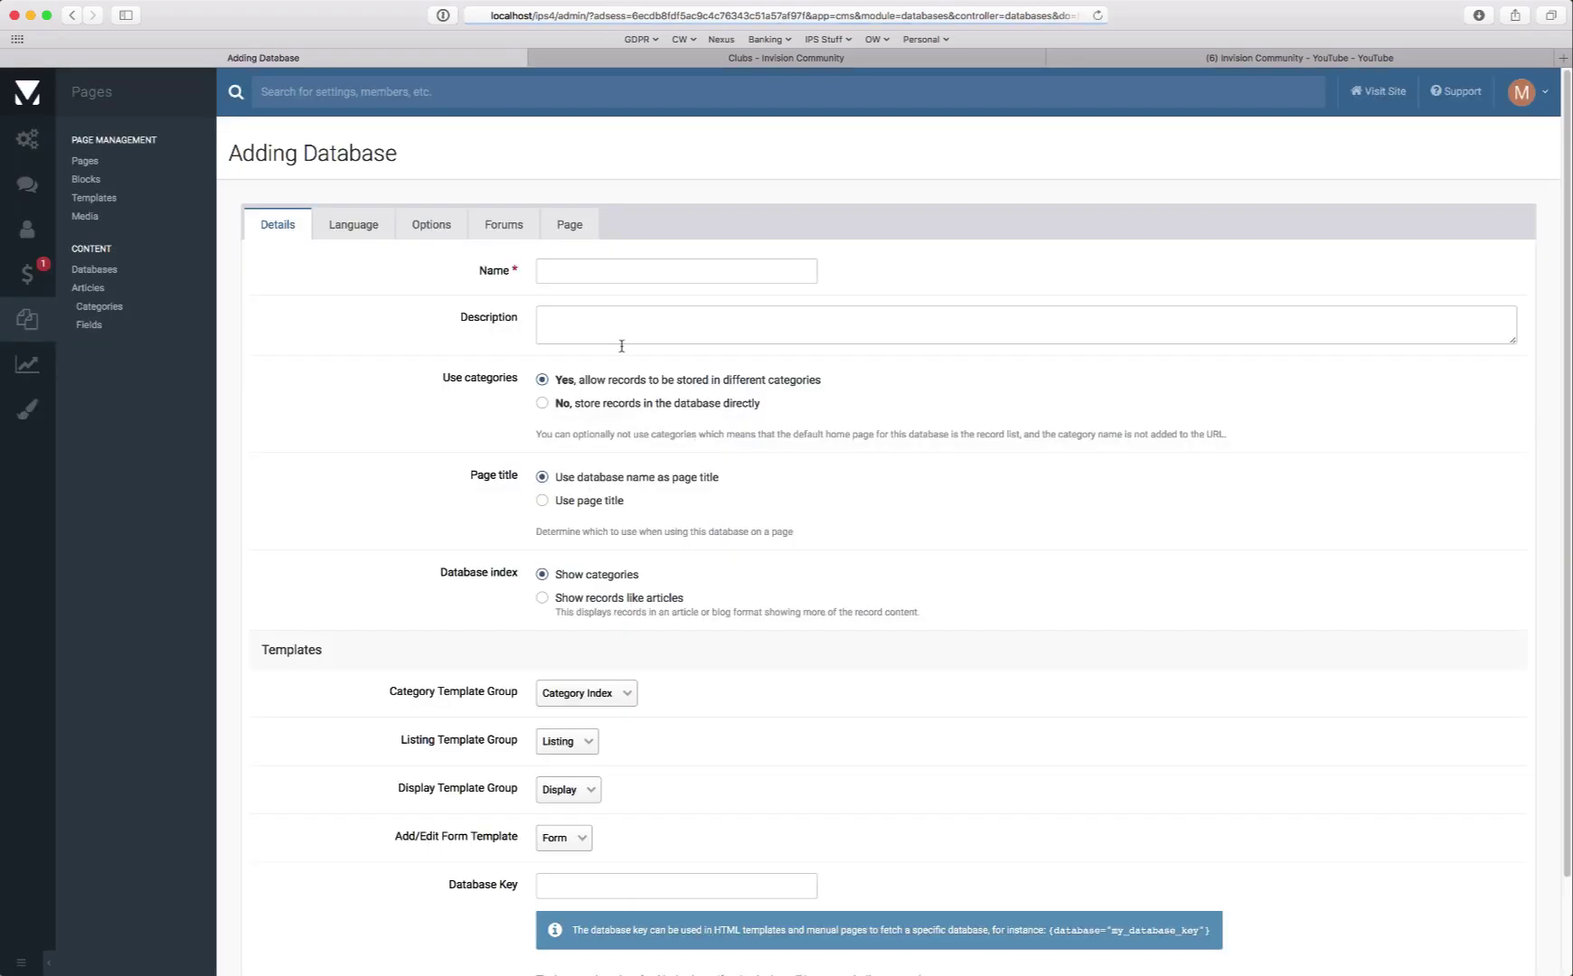
Step: Name the database Video Gallery, store records without categories, and set key video_gallery
{"action": "left_click", "coordinate": [585, 270]}
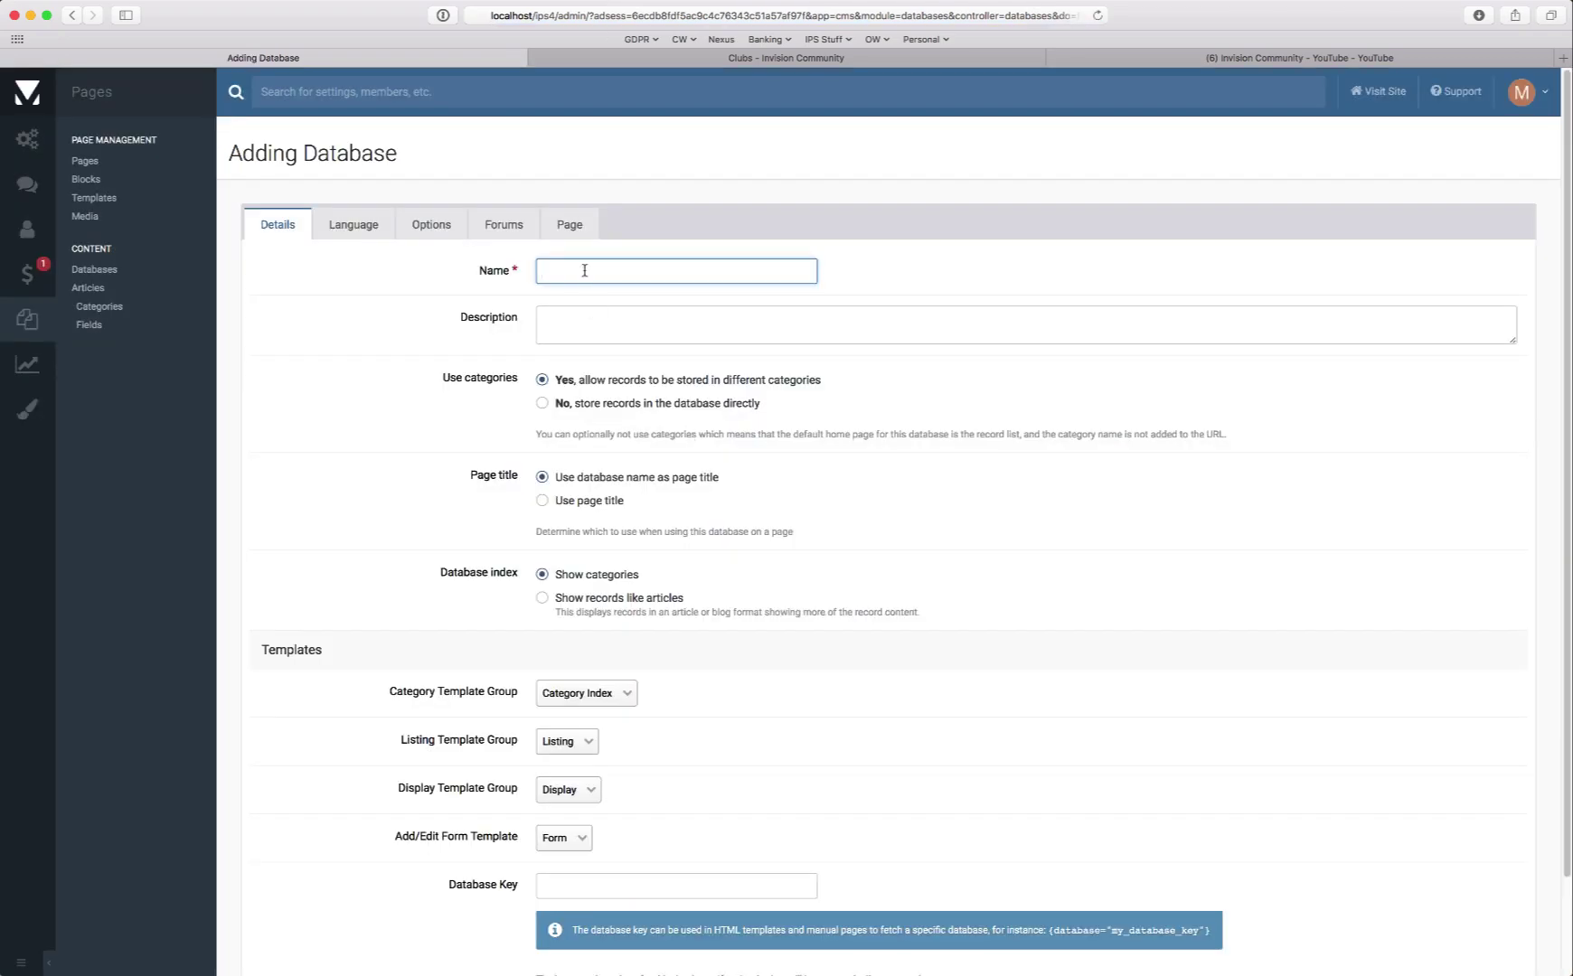
{"action": "type", "text": "Video Gallery"}
{"action": "left_click", "coordinate": [546, 407]}
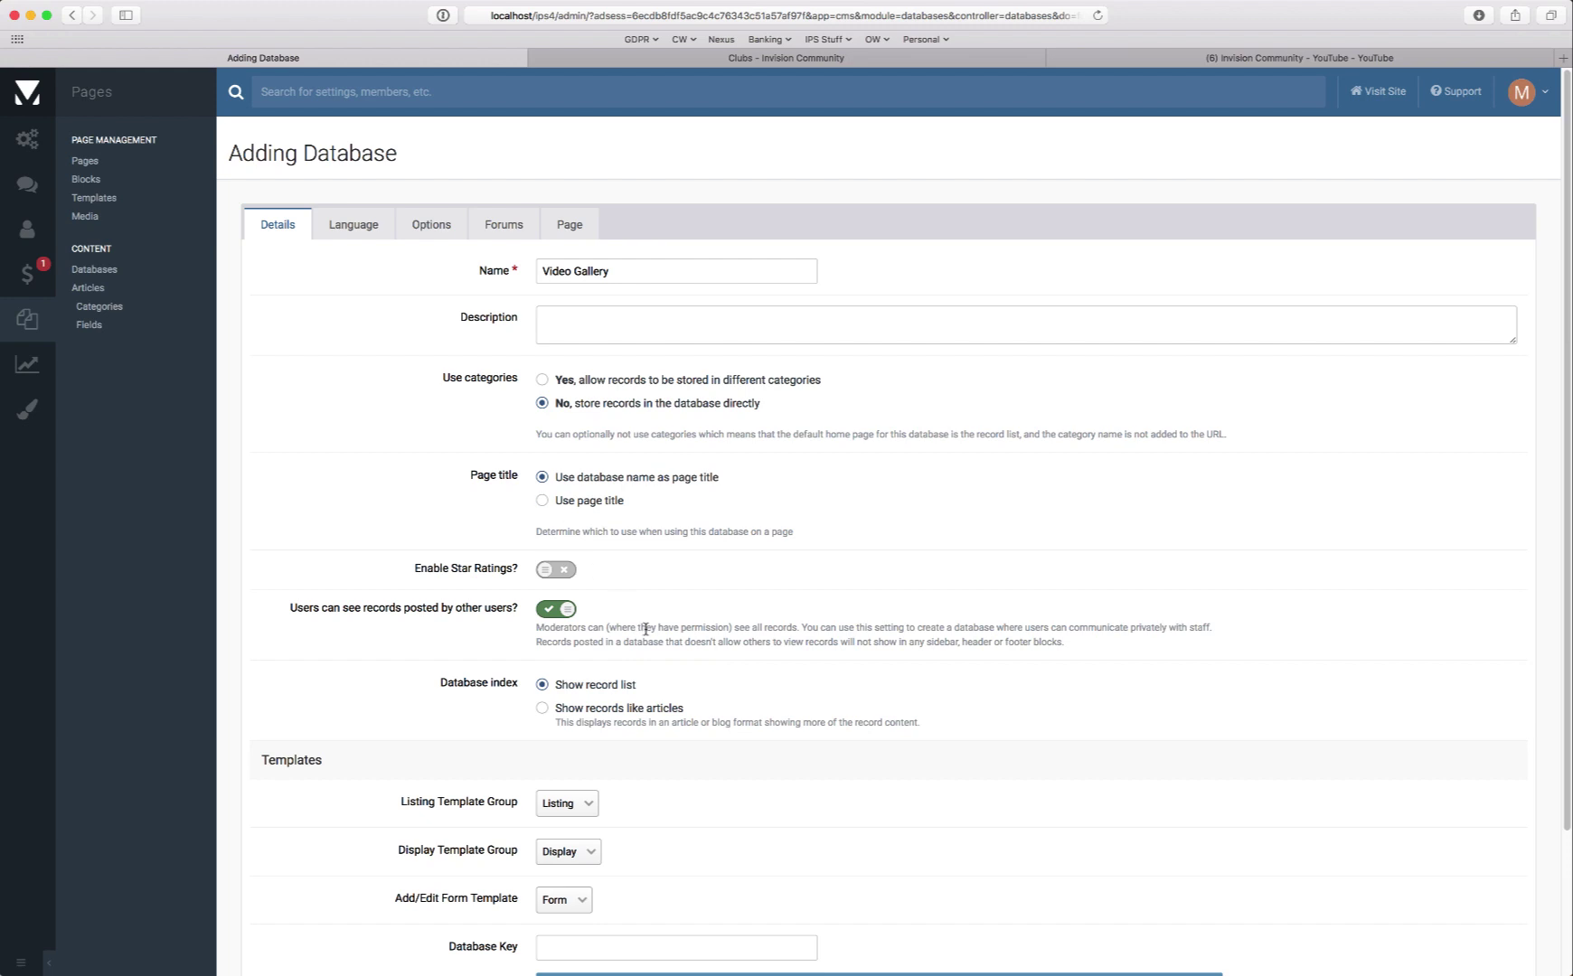
{"action": "scroll", "coordinate": [647, 632], "scroll_direction": "down", "scroll_amount": 2}
{"action": "scroll", "coordinate": [651, 638], "scroll_direction": "down", "scroll_amount": 3}
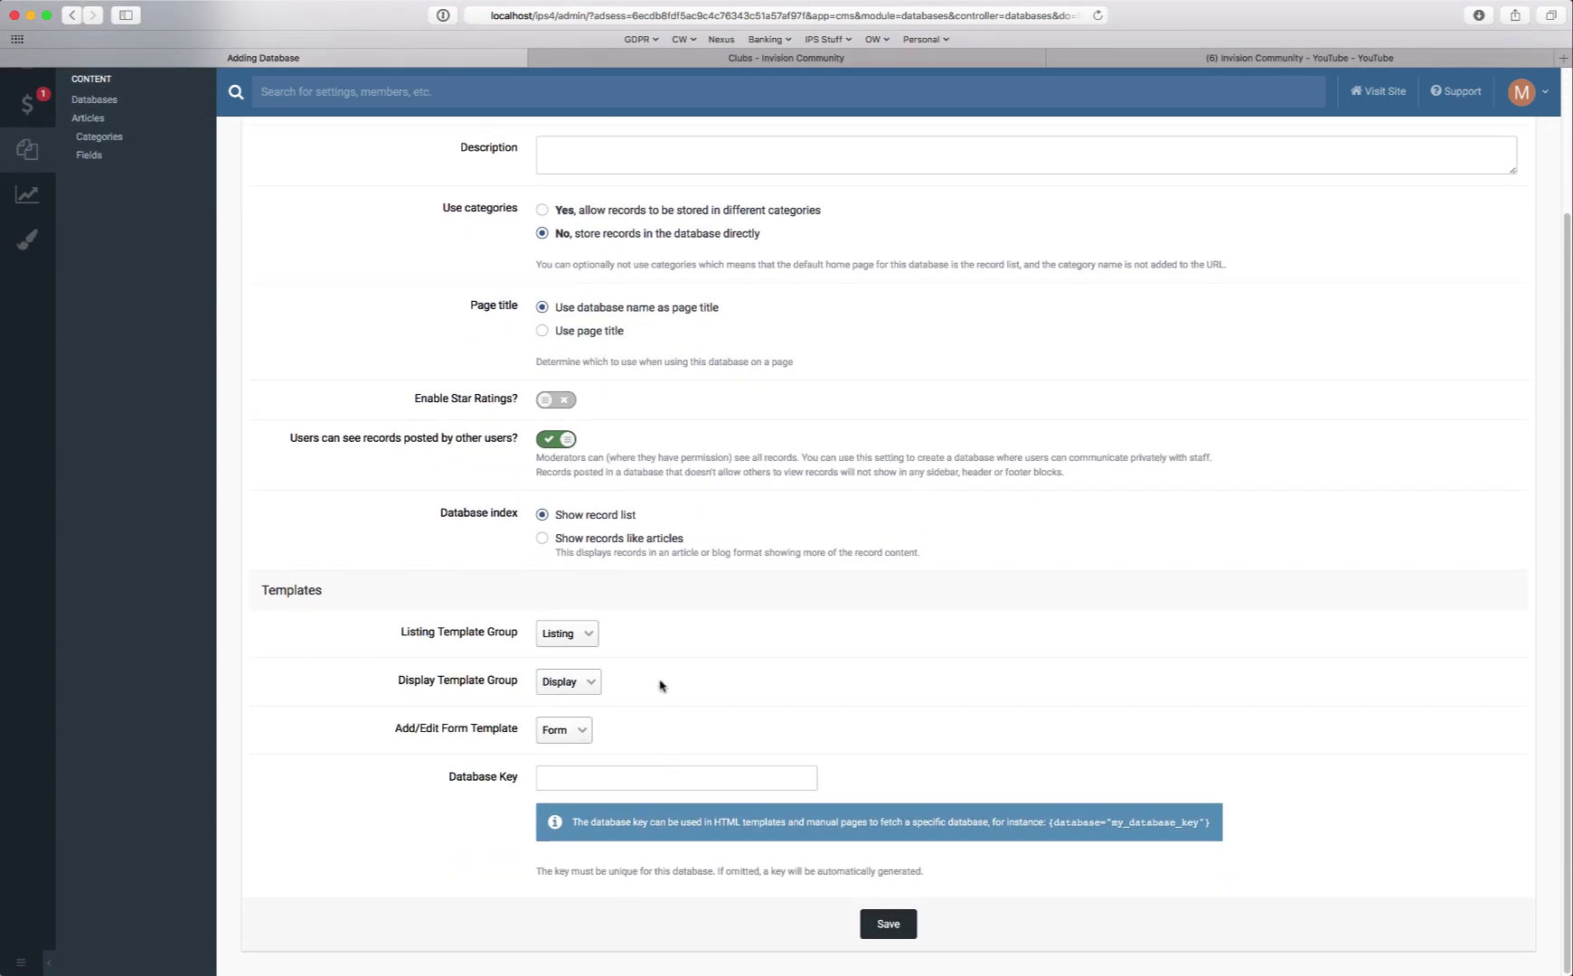
{"action": "left_click", "coordinate": [687, 771]}
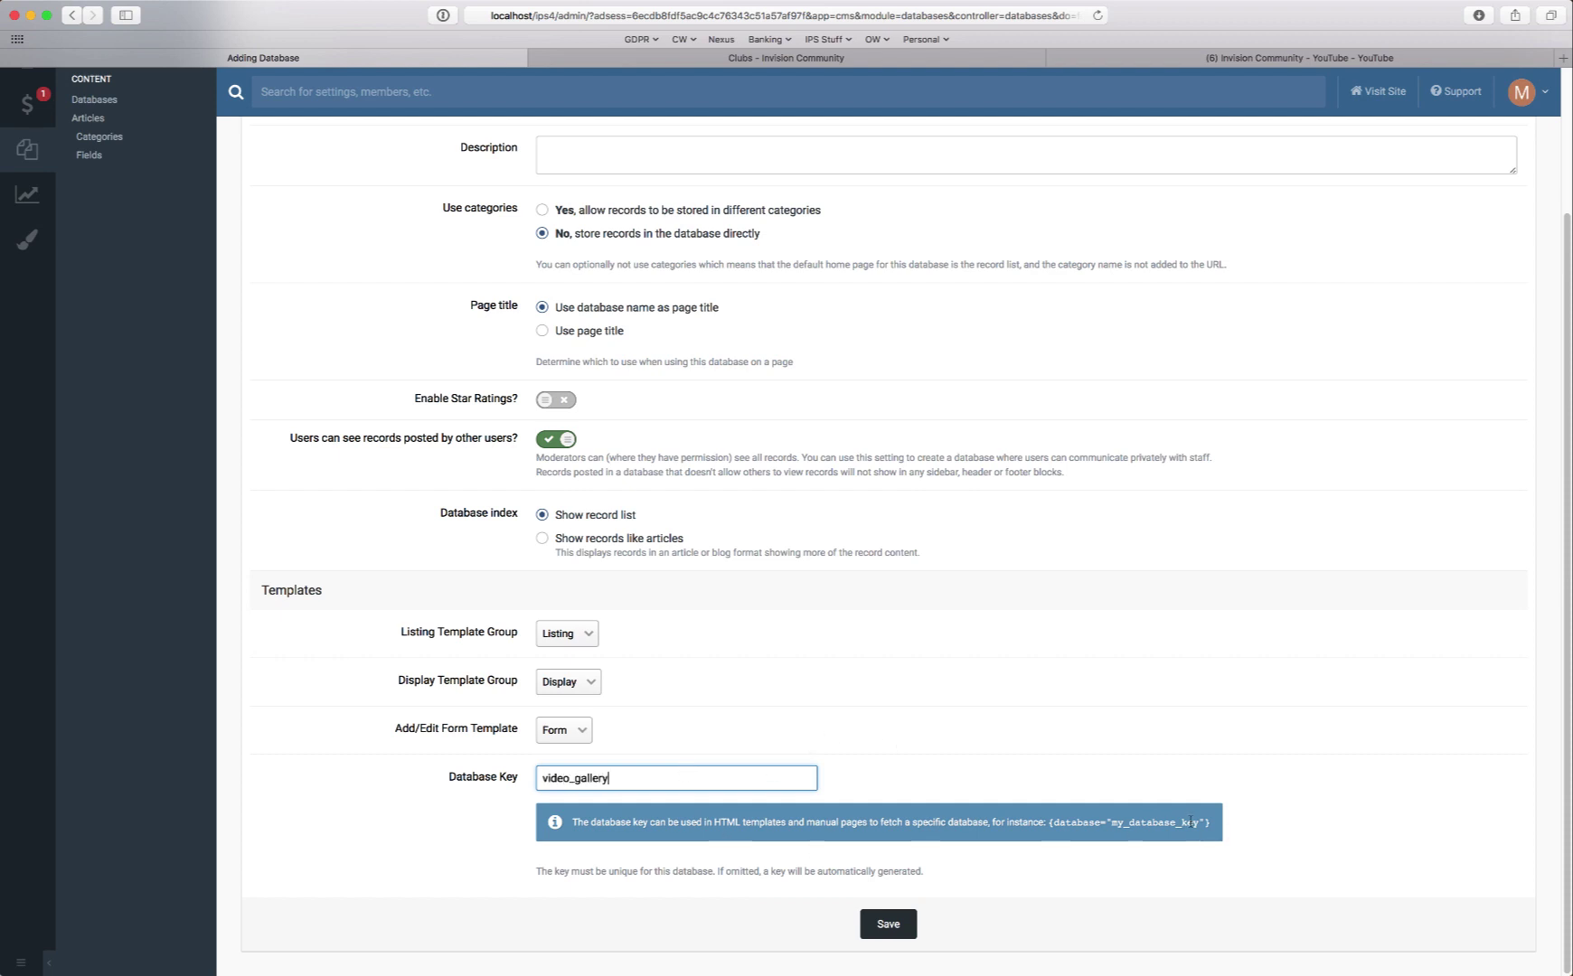
{"action": "scroll", "coordinate": [643, 770], "scroll_direction": "up", "scroll_amount": 3}
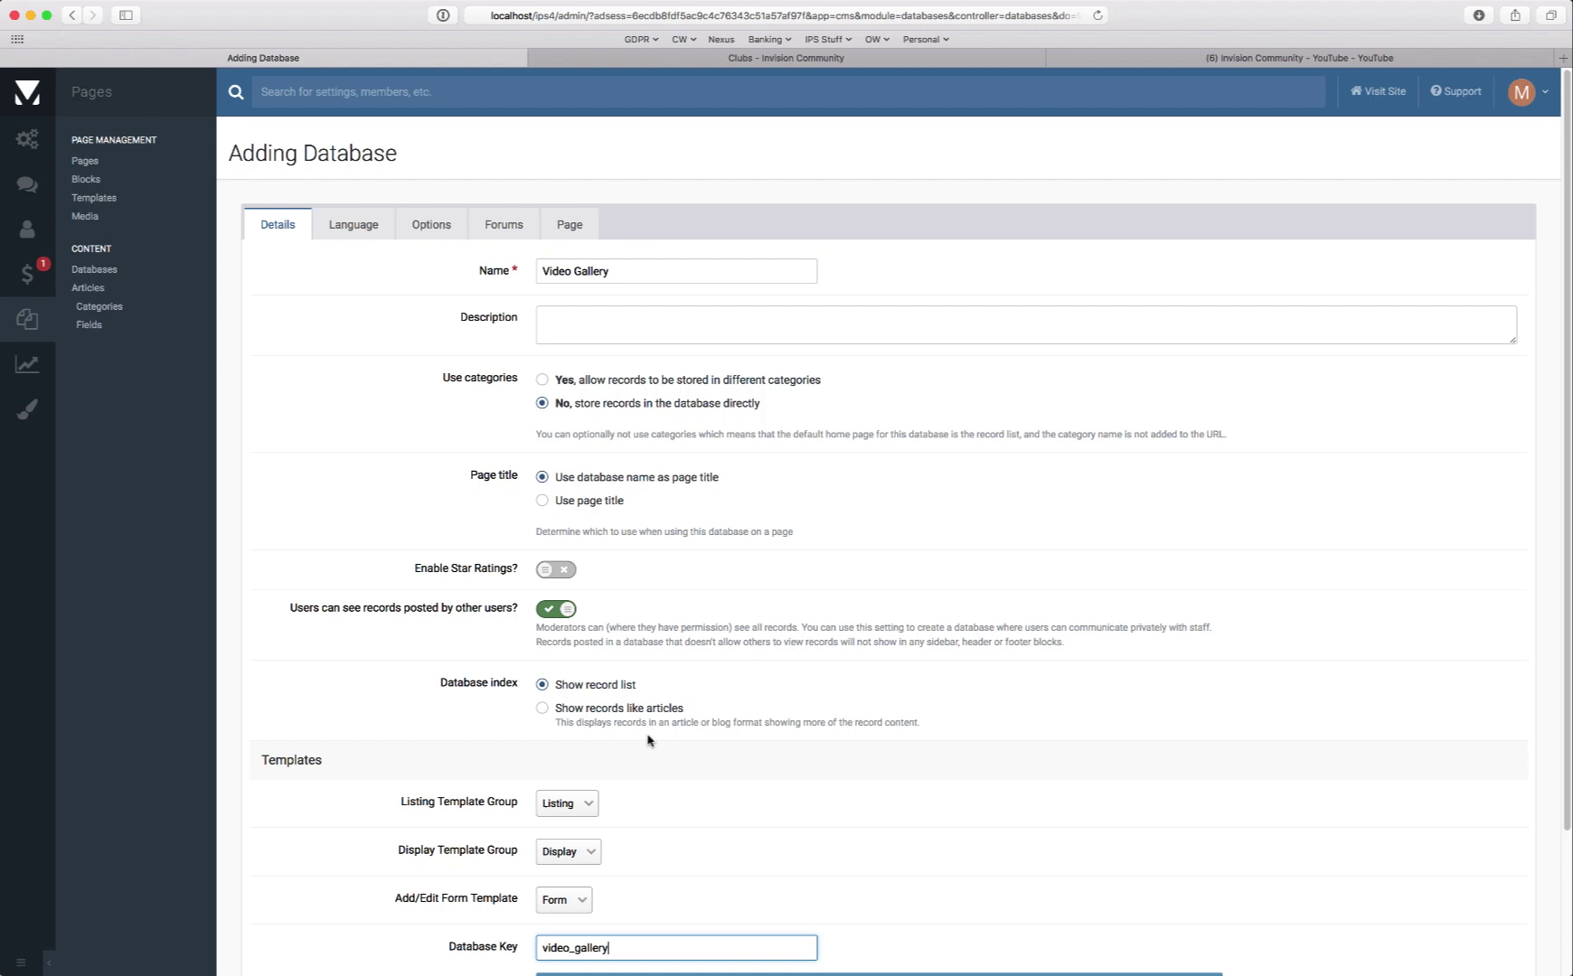
Step: Set the record nouns to video, videos, Video, Videos and a video
{"action": "left_click", "coordinate": [353, 222]}
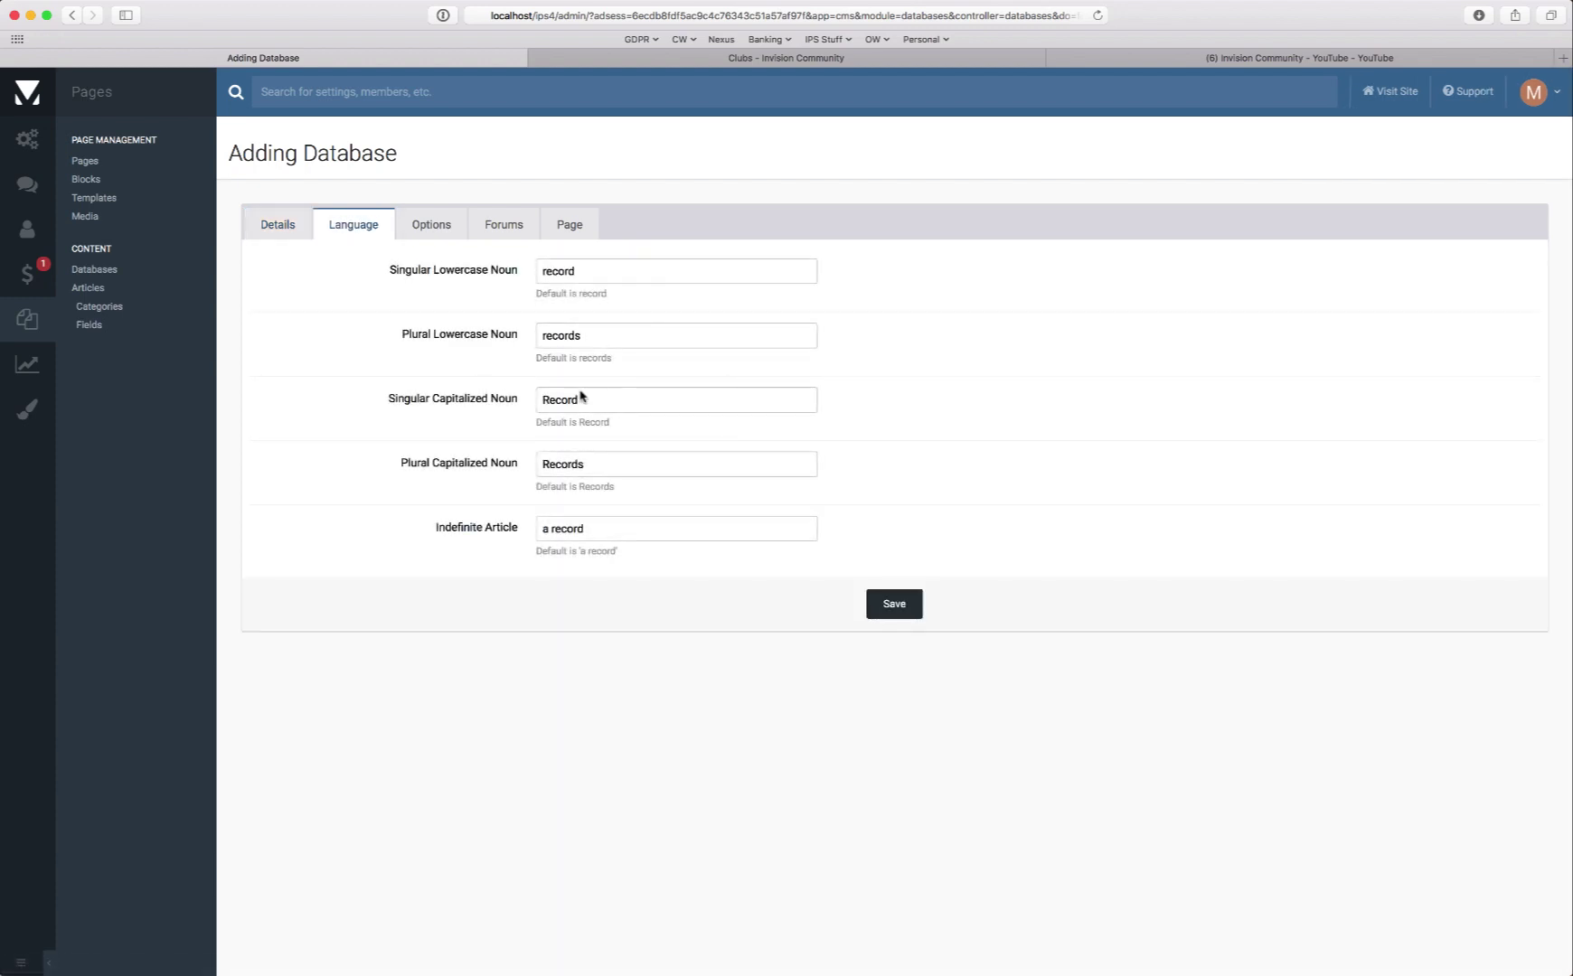
{"action": "double_click", "coordinate": [564, 275]}
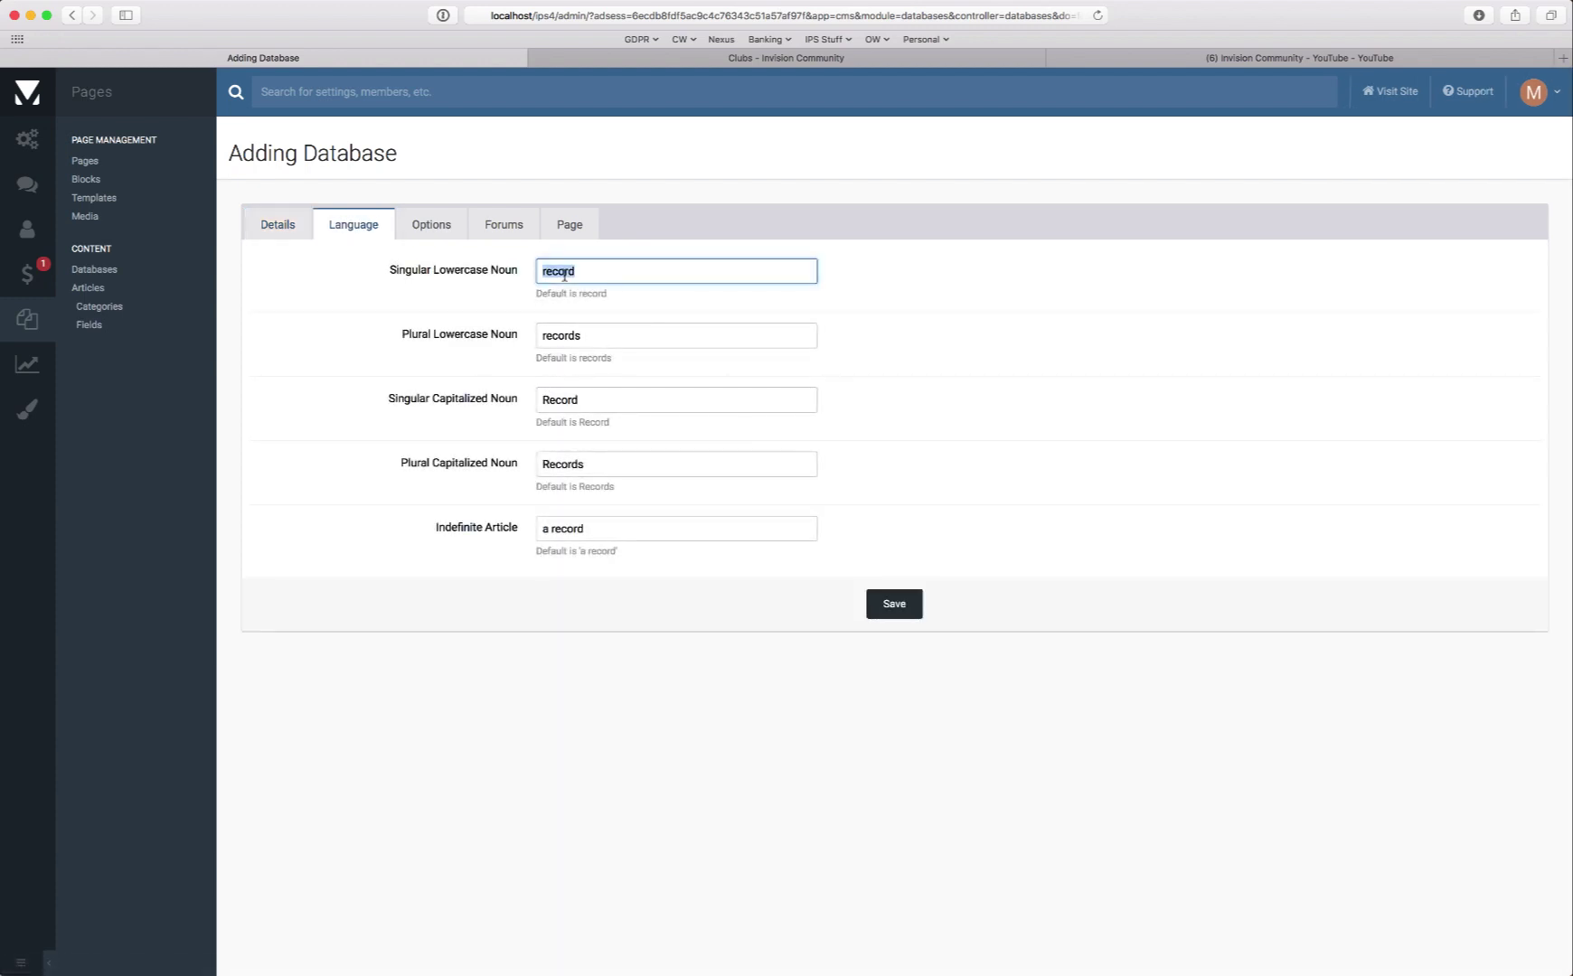
{"action": "type", "text": "video"}
{"action": "key", "text": "Tab"}
{"action": "type", "text": "ci"}
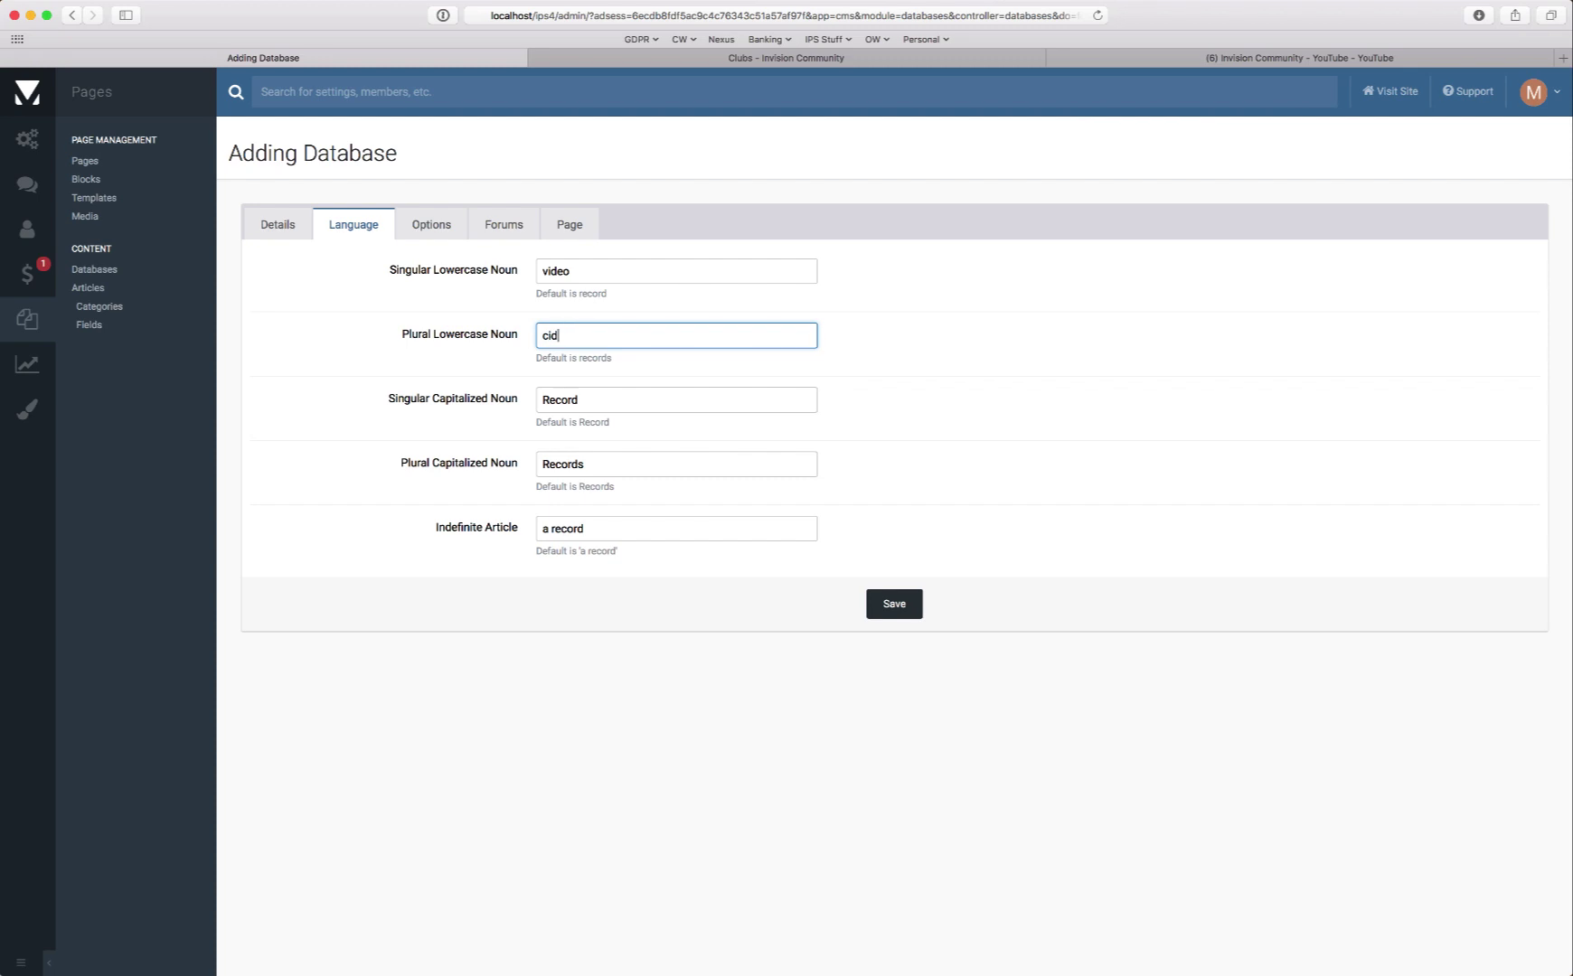
{"action": "type", "text": "deos"}
{"action": "key", "text": "Tab"}
{"action": "type", "text": "Video"}
{"action": "key", "text": "Tab"}
{"action": "type", "text": "V"}
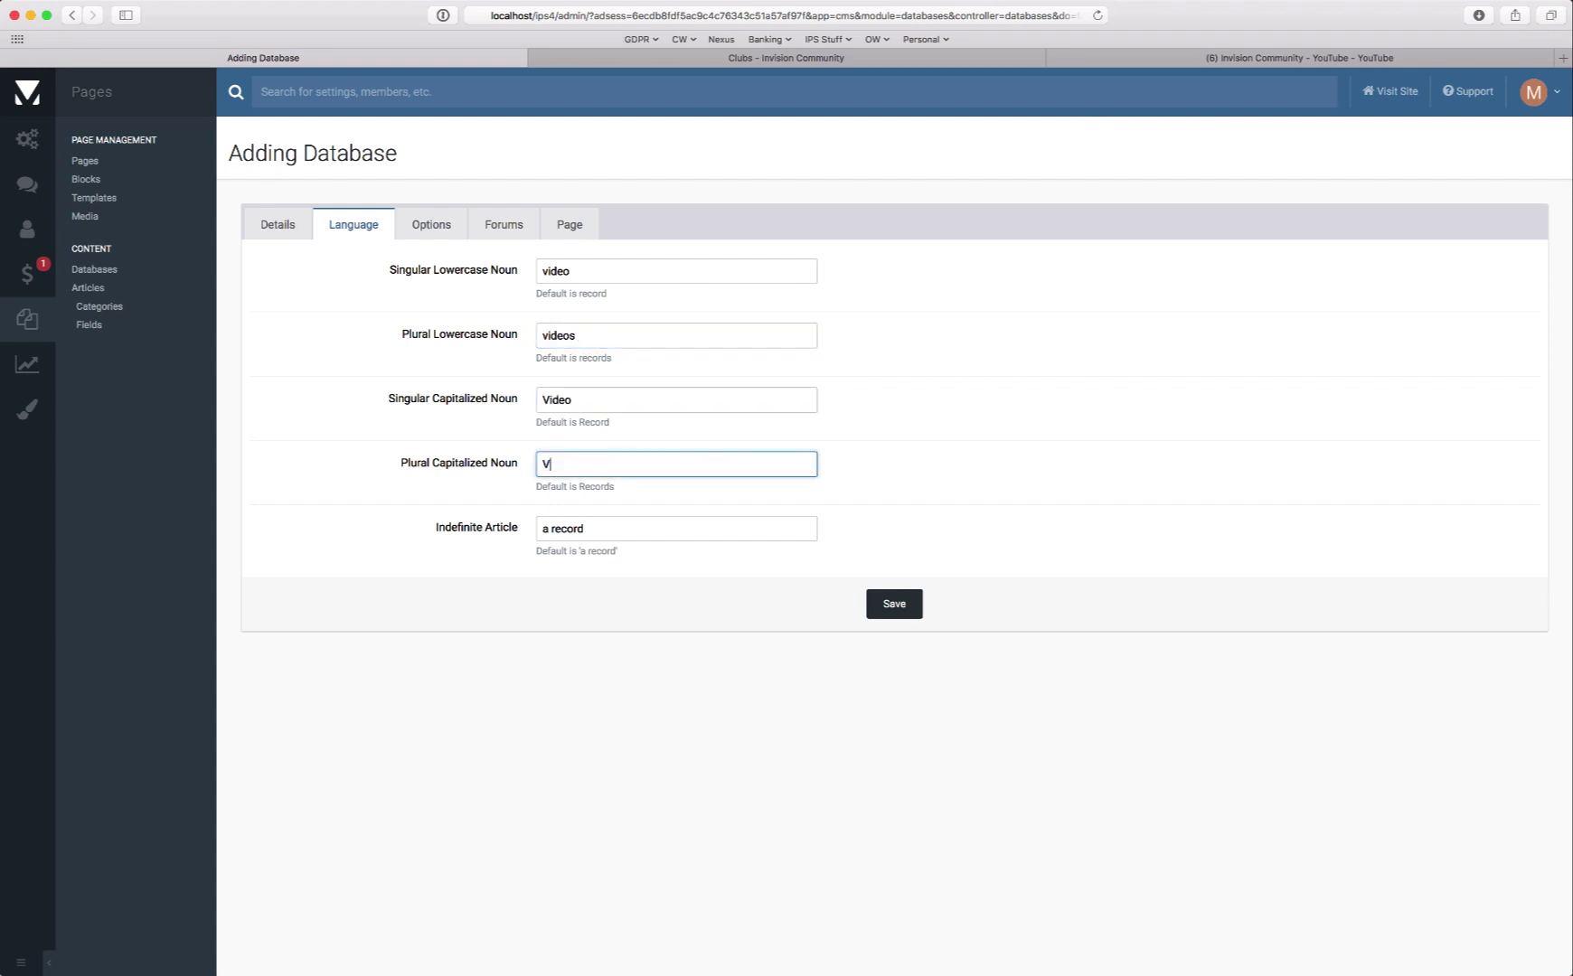
{"action": "type", "text": "ideos"}
{"action": "key", "text": "Tab"}
{"action": "type", "text": "a v"}
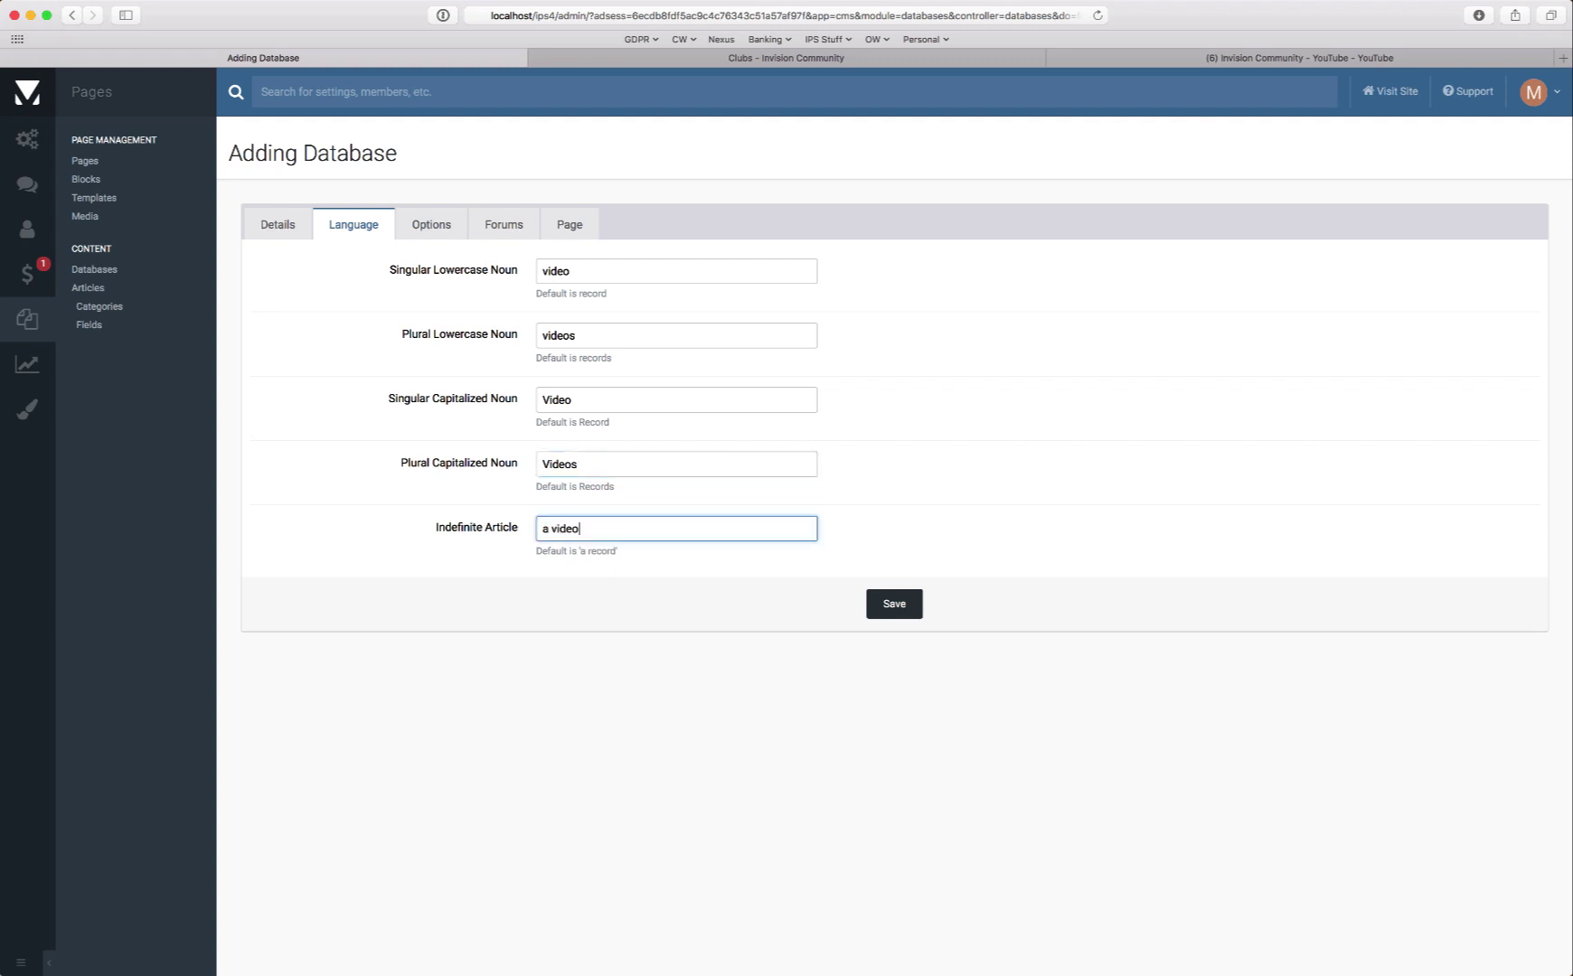
Step: Review the Options and Forums settings, then bring up the Page settings
{"action": "left_click", "coordinate": [425, 228]}
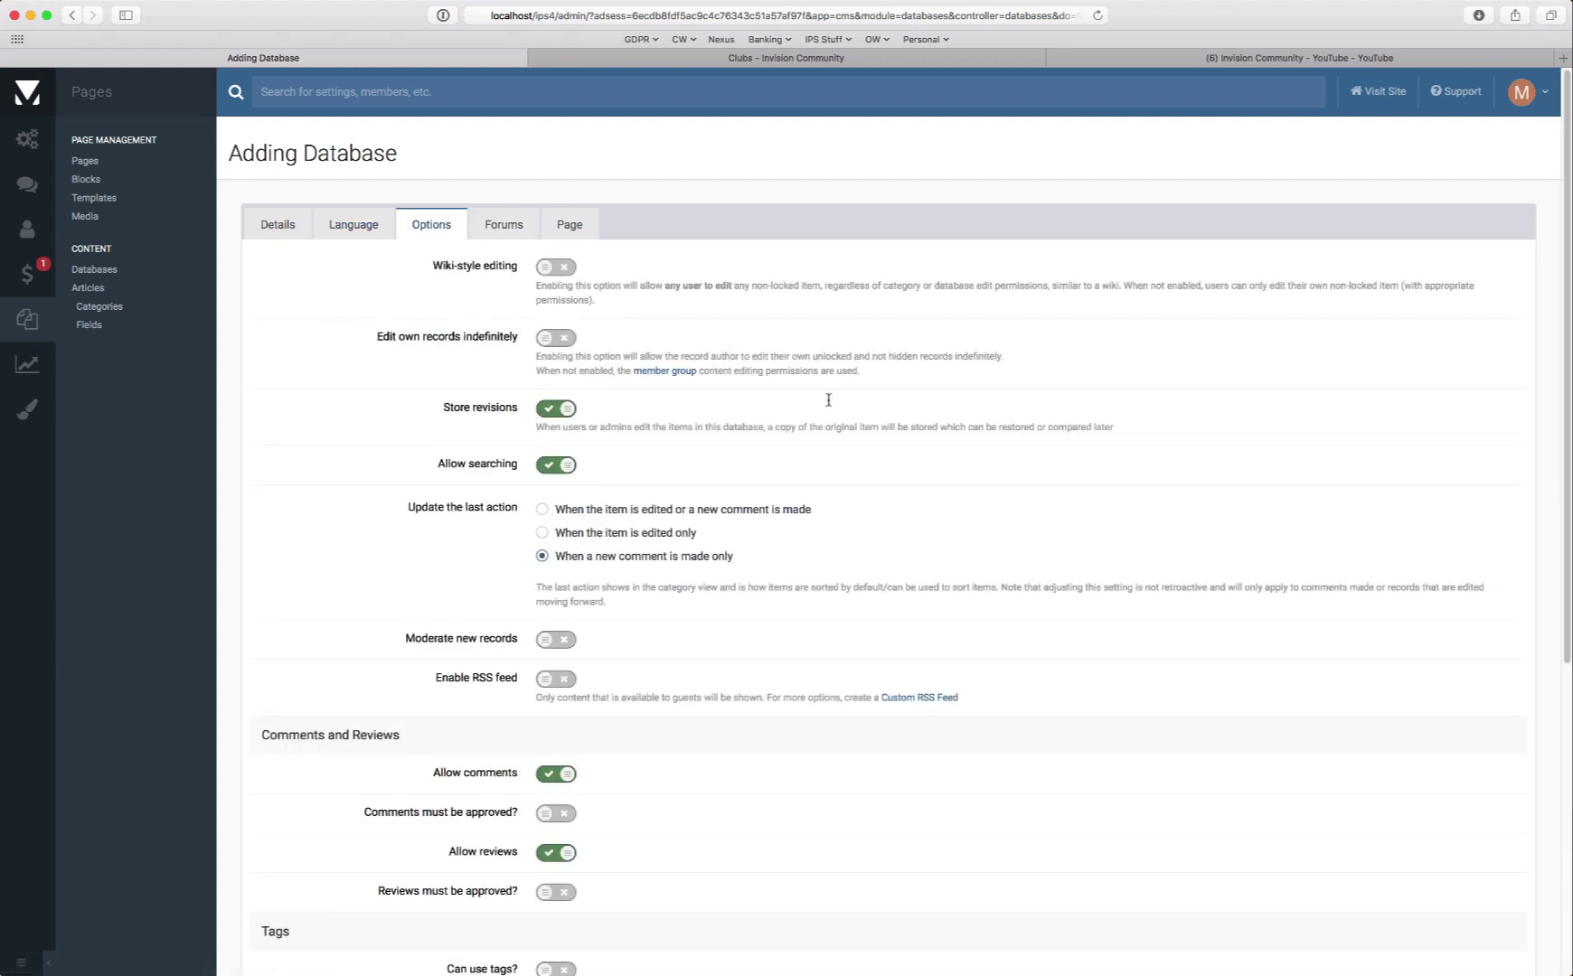
{"action": "scroll", "coordinate": [738, 601], "scroll_direction": "down", "scroll_amount": 5}
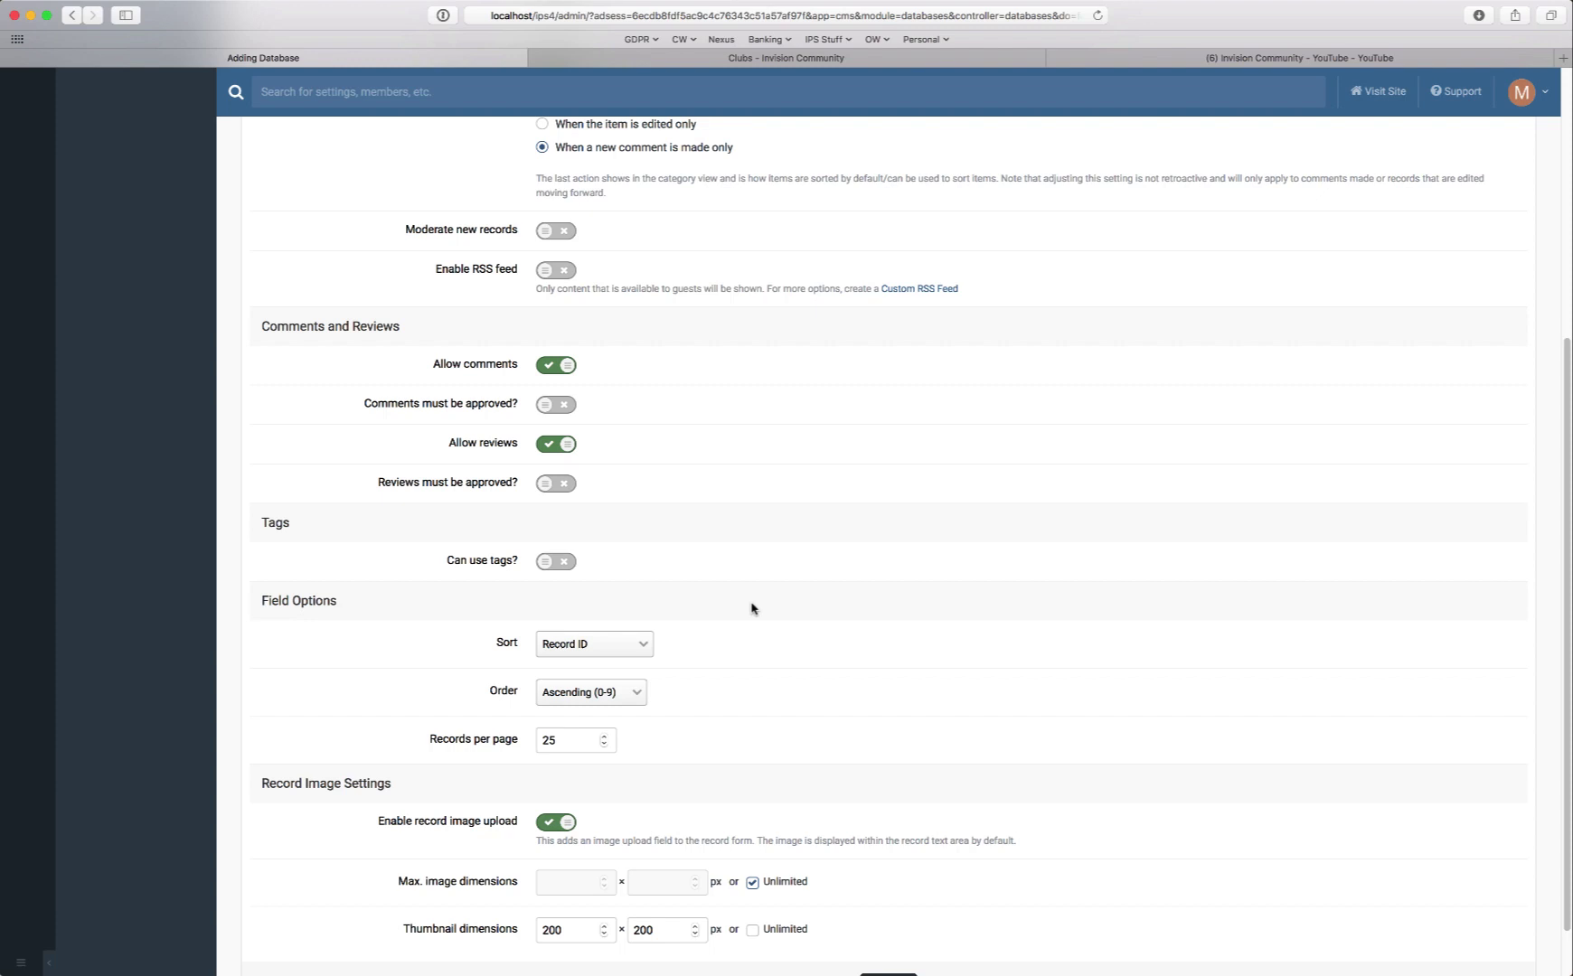
{"action": "scroll", "coordinate": [778, 619], "scroll_direction": "up", "scroll_amount": 10}
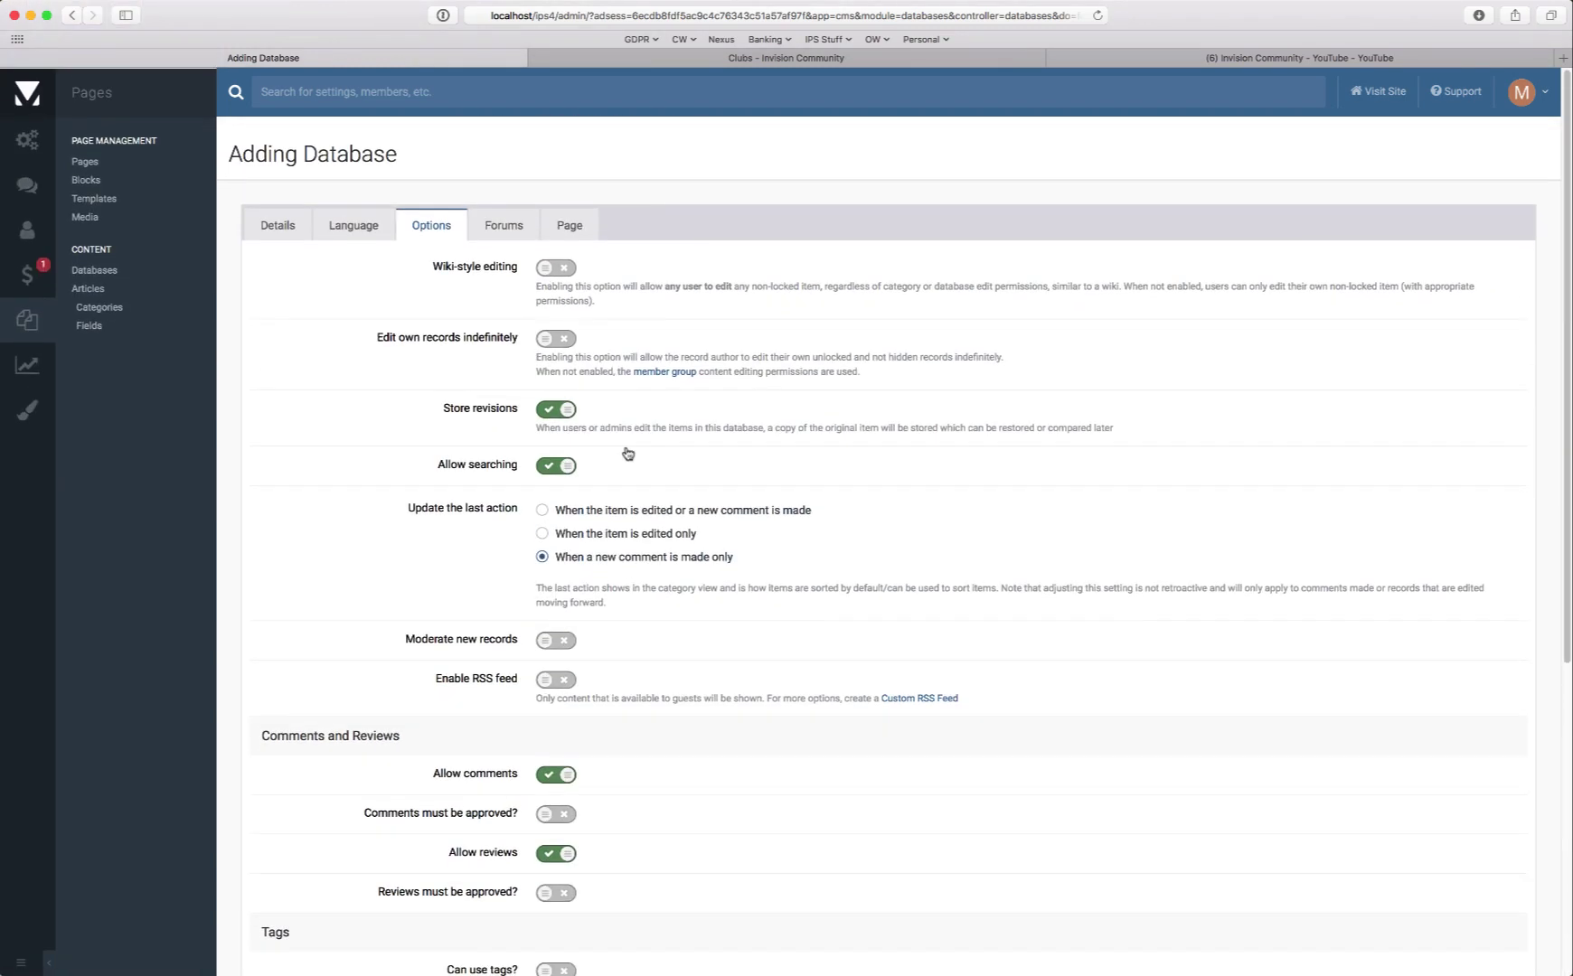
{"action": "left_click", "coordinate": [502, 226]}
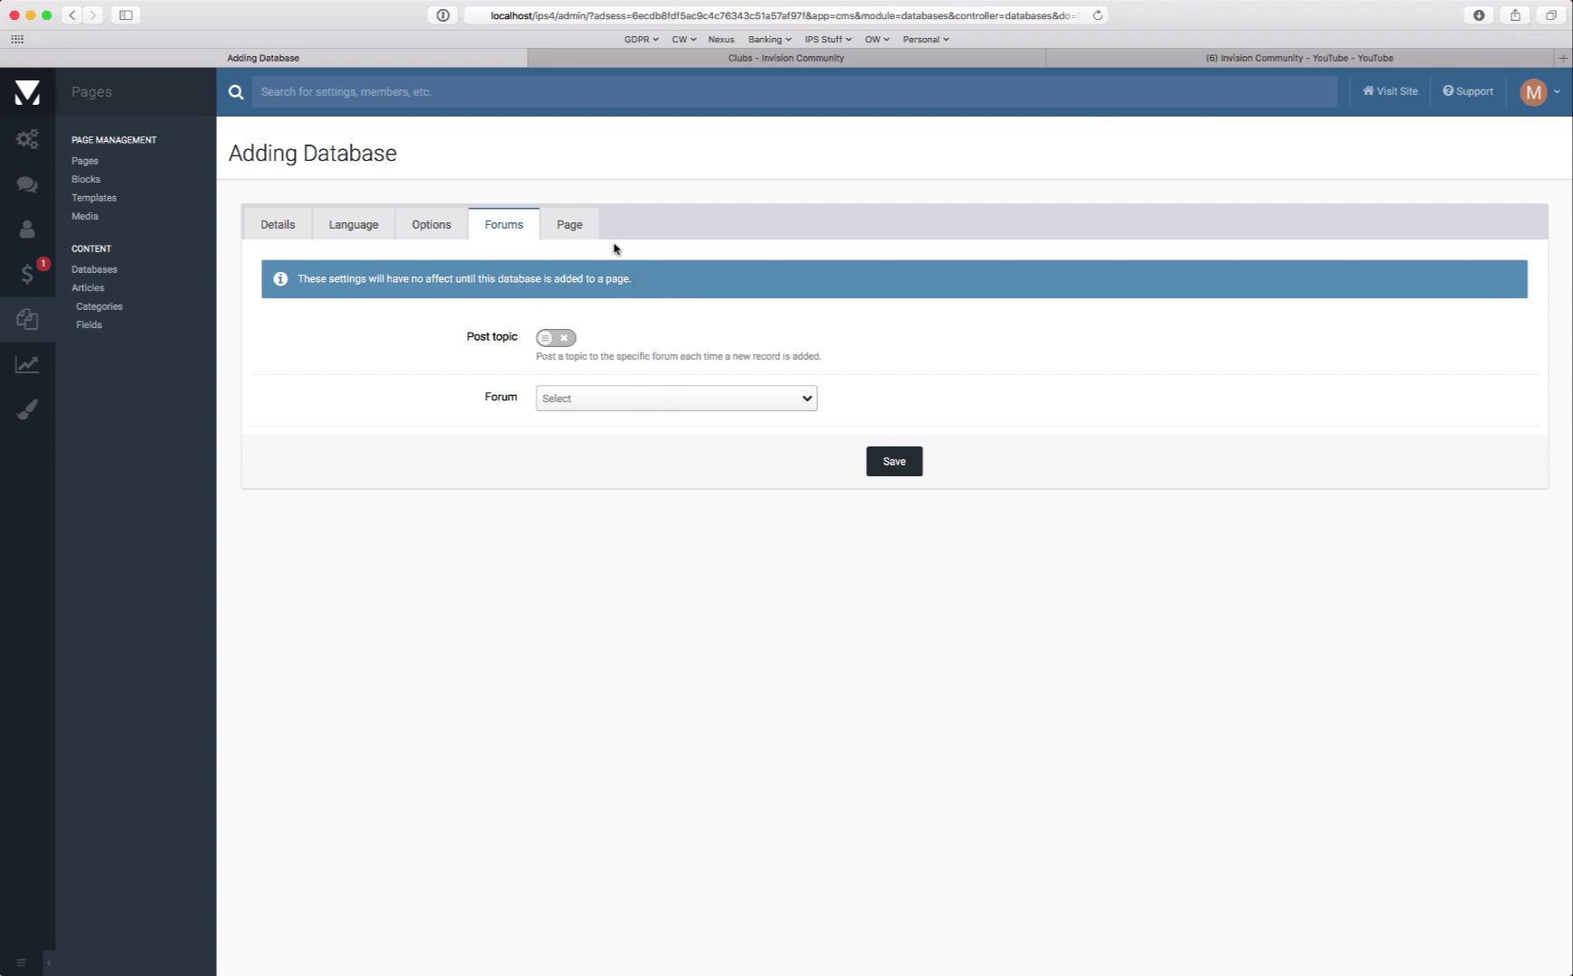
{"action": "left_click", "coordinate": [577, 226]}
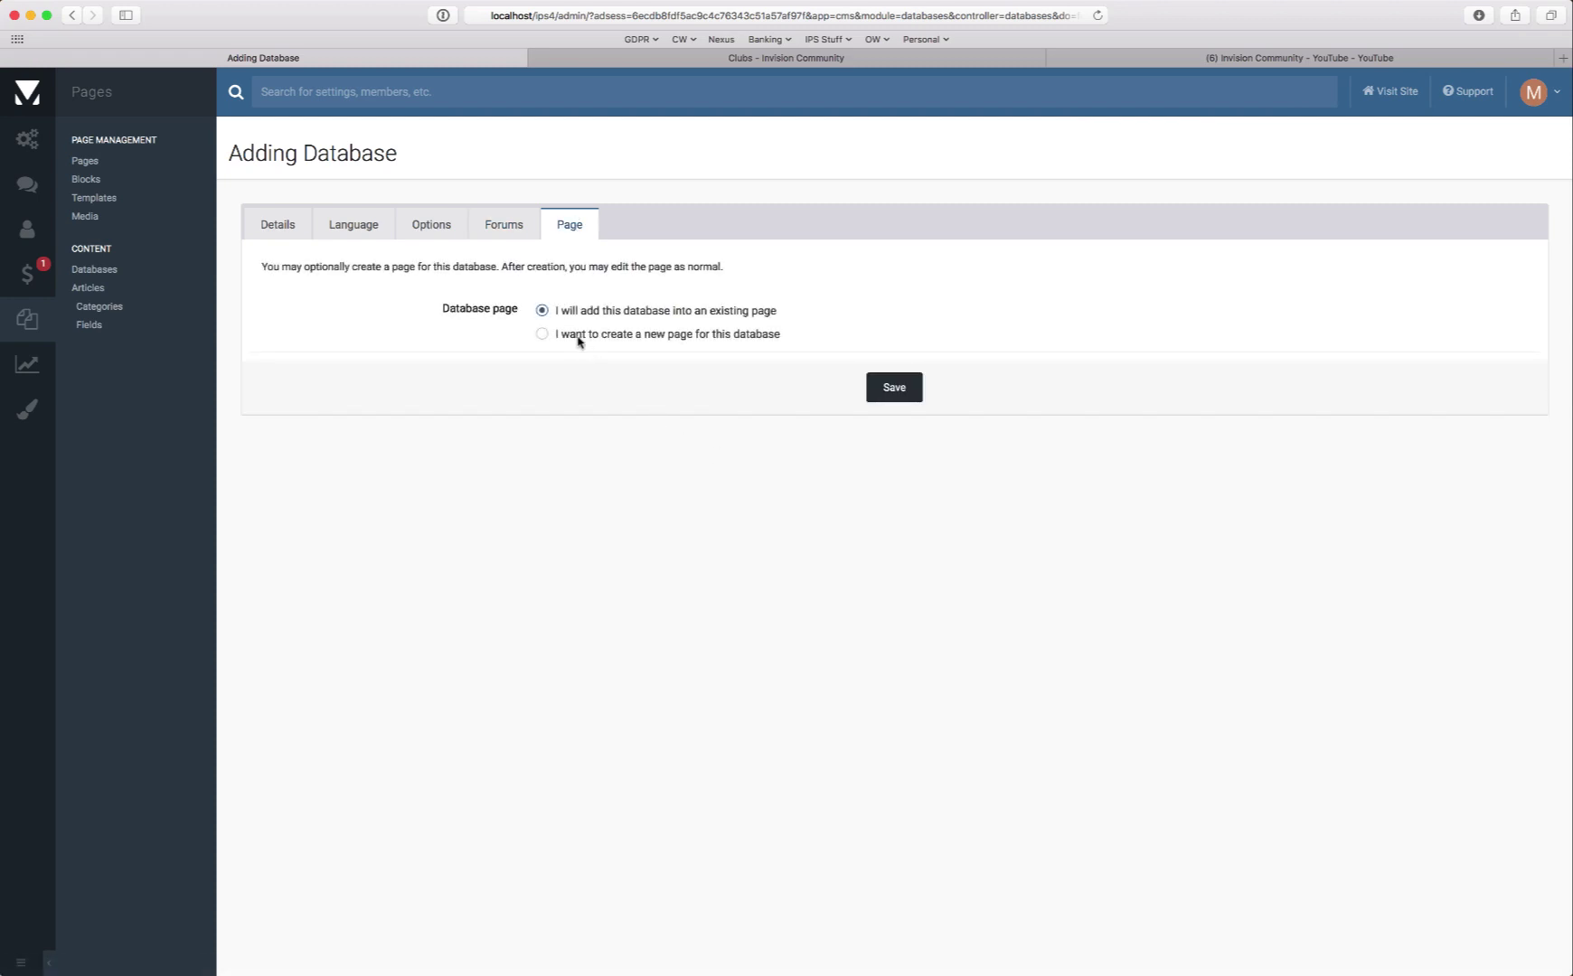
Step: Create a new page for the database named Video Gallery
{"action": "left_click", "coordinate": [542, 334]}
{"action": "left_click", "coordinate": [575, 421]}
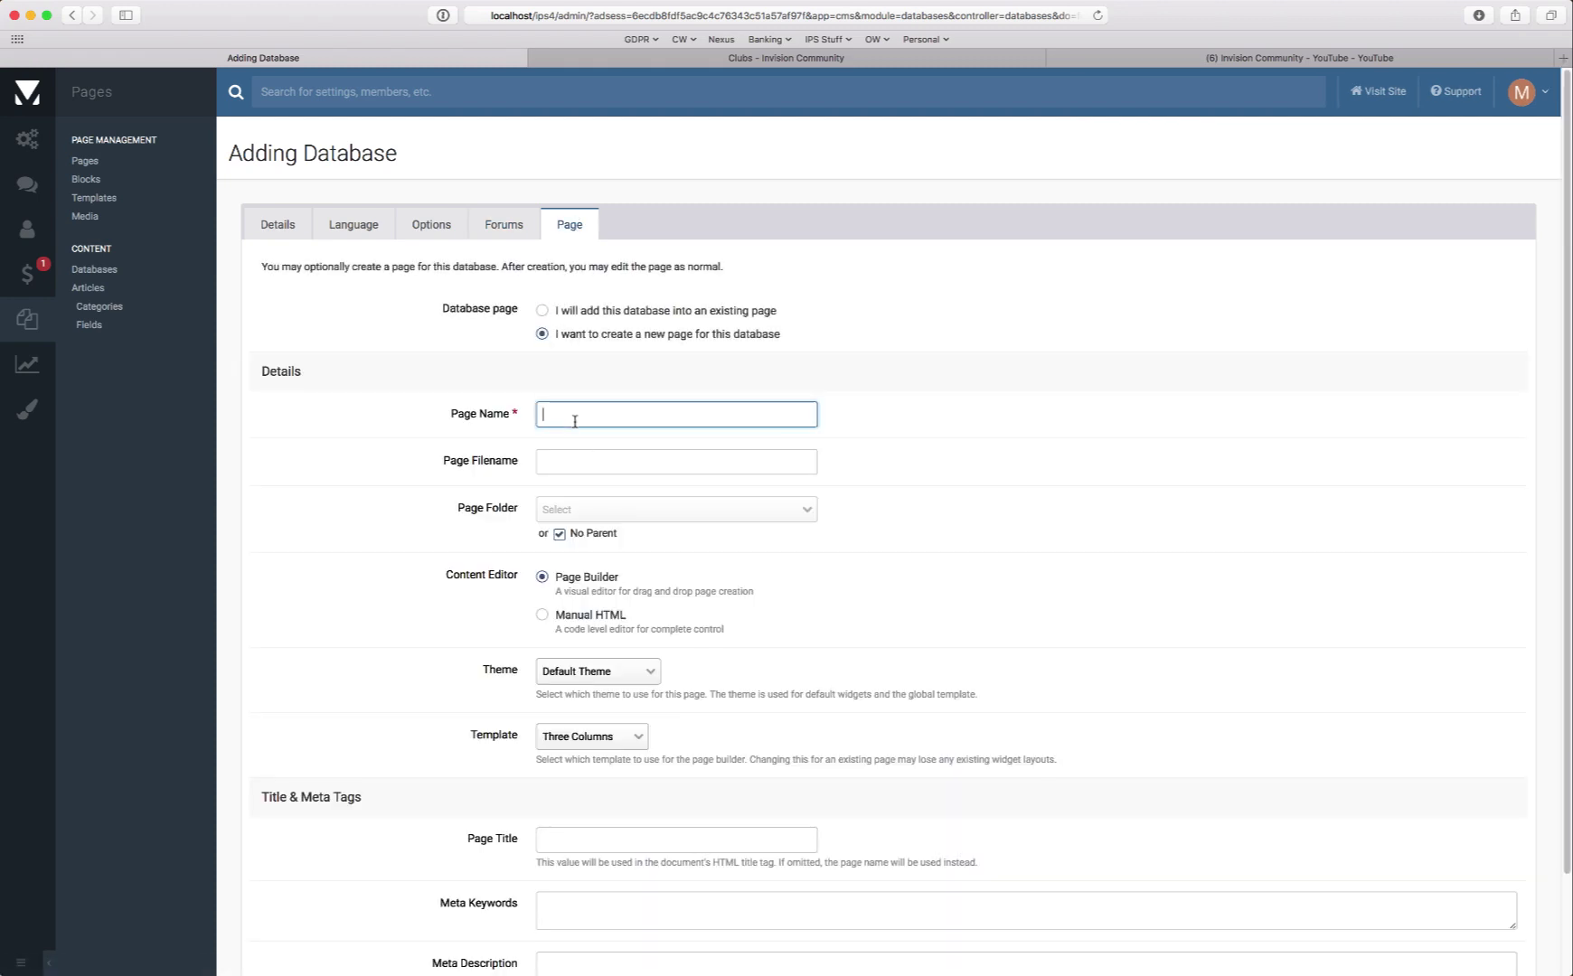
{"action": "type", "text": "Video Galleruy"}
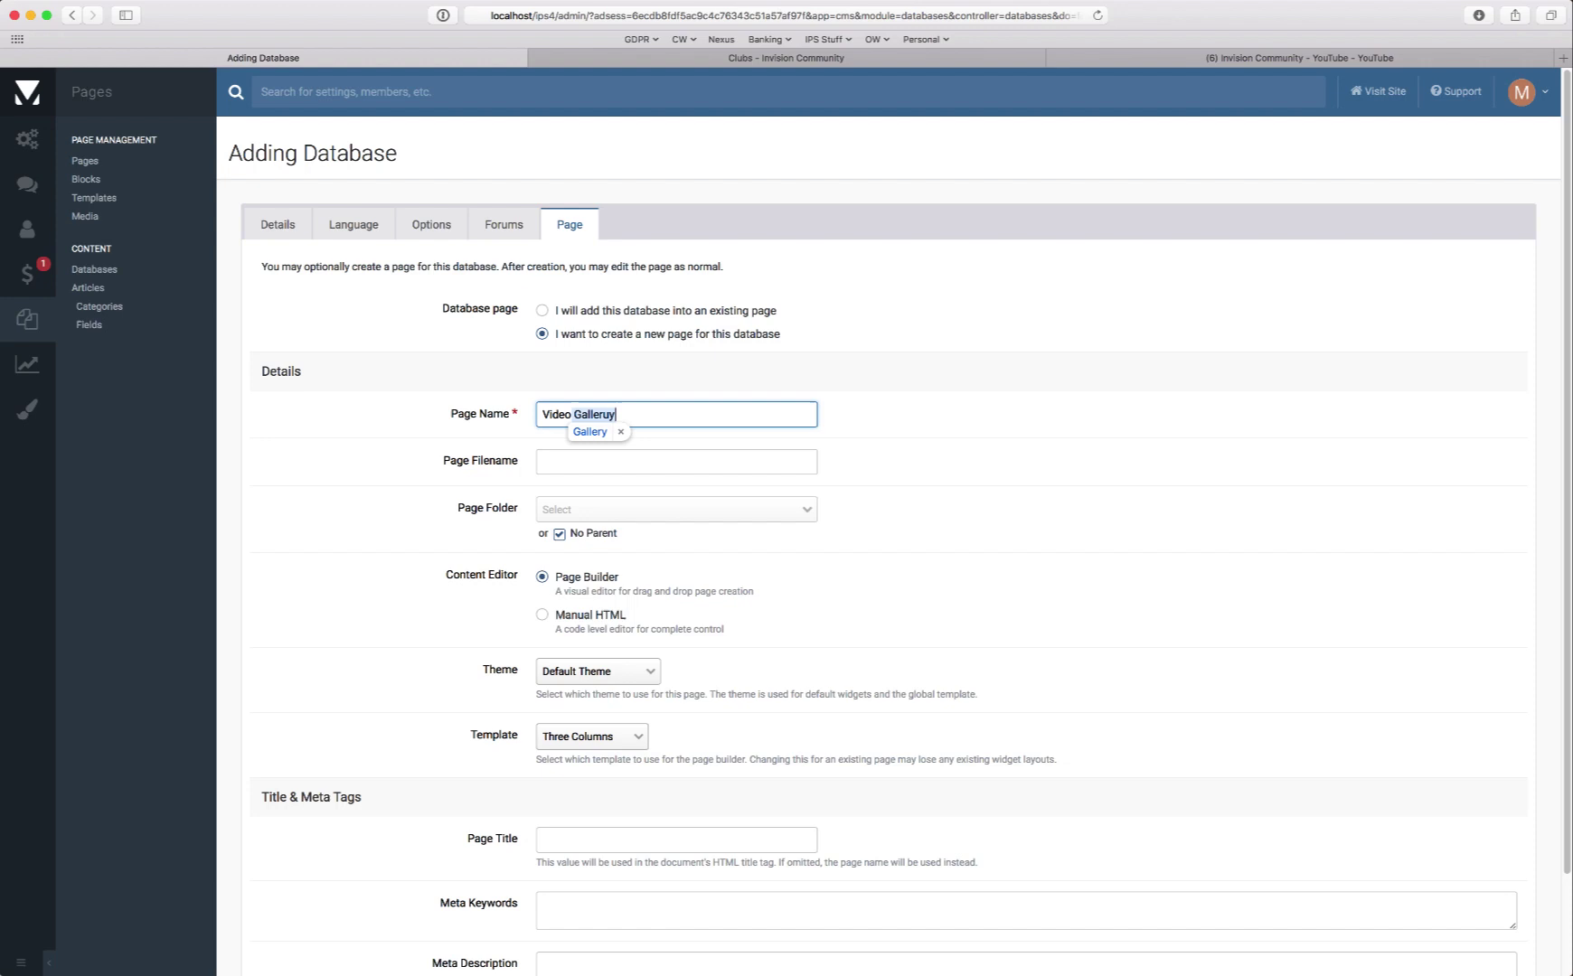
{"action": "key", "text": "Tab"}
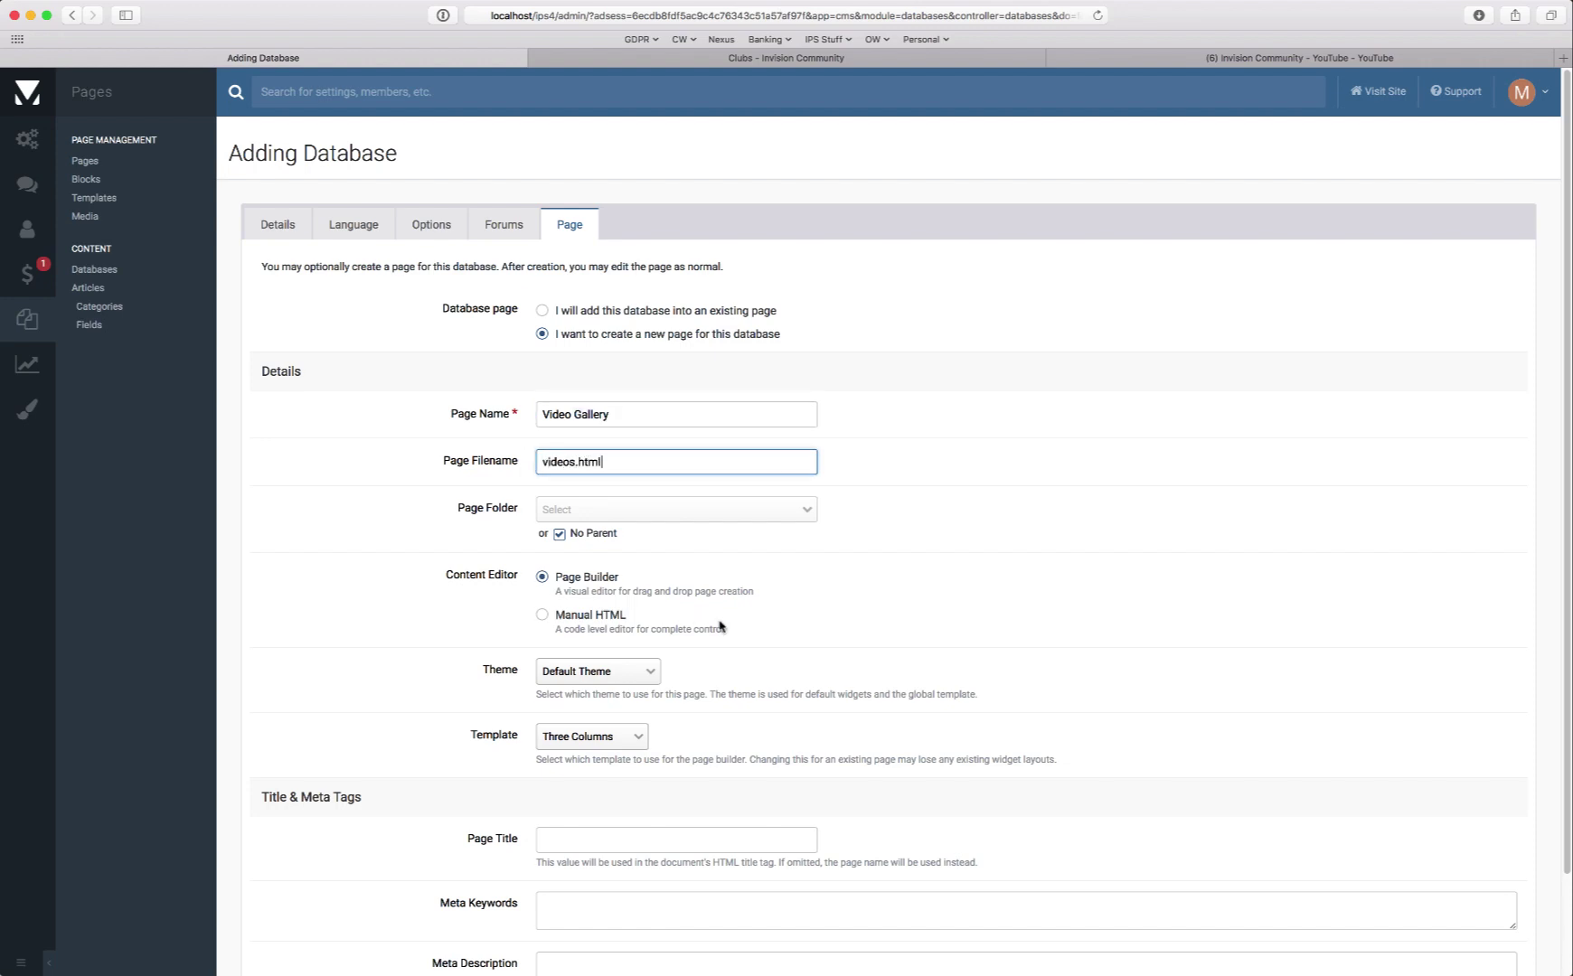
Step: Keep Page Builder, choose the Single Column template, and save the database
{"action": "scroll", "coordinate": [714, 623], "scroll_direction": "down", "scroll_amount": 3}
{"action": "left_click", "coordinate": [543, 517]}
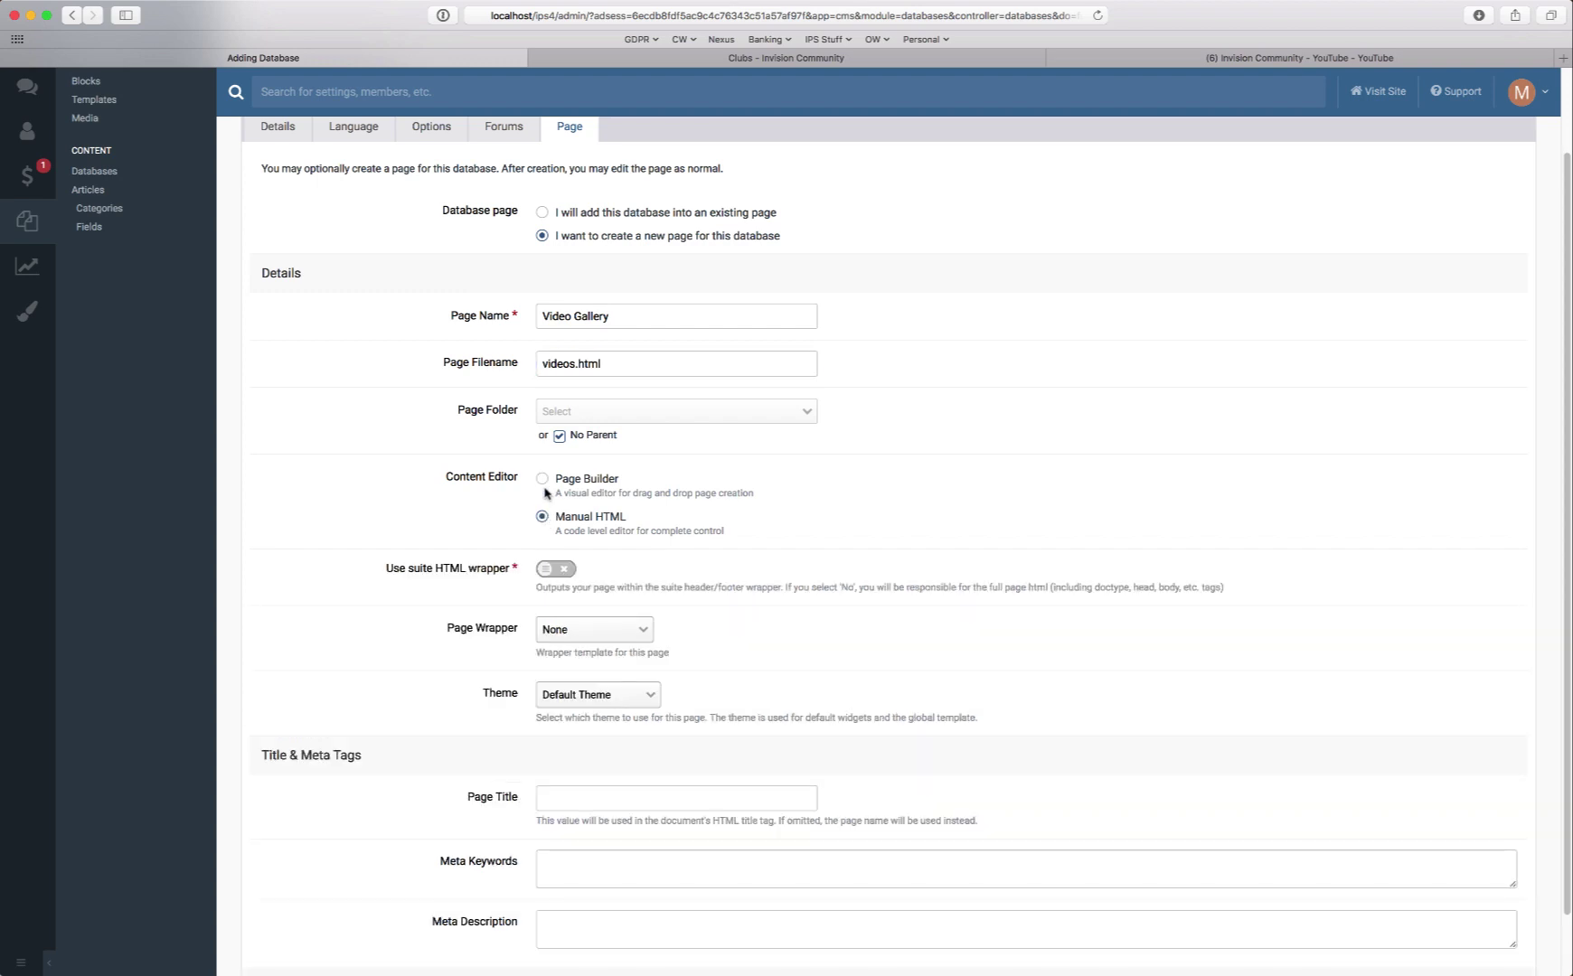
{"action": "left_click", "coordinate": [543, 480]}
{"action": "scroll", "coordinate": [824, 563], "scroll_direction": "down", "scroll_amount": 1}
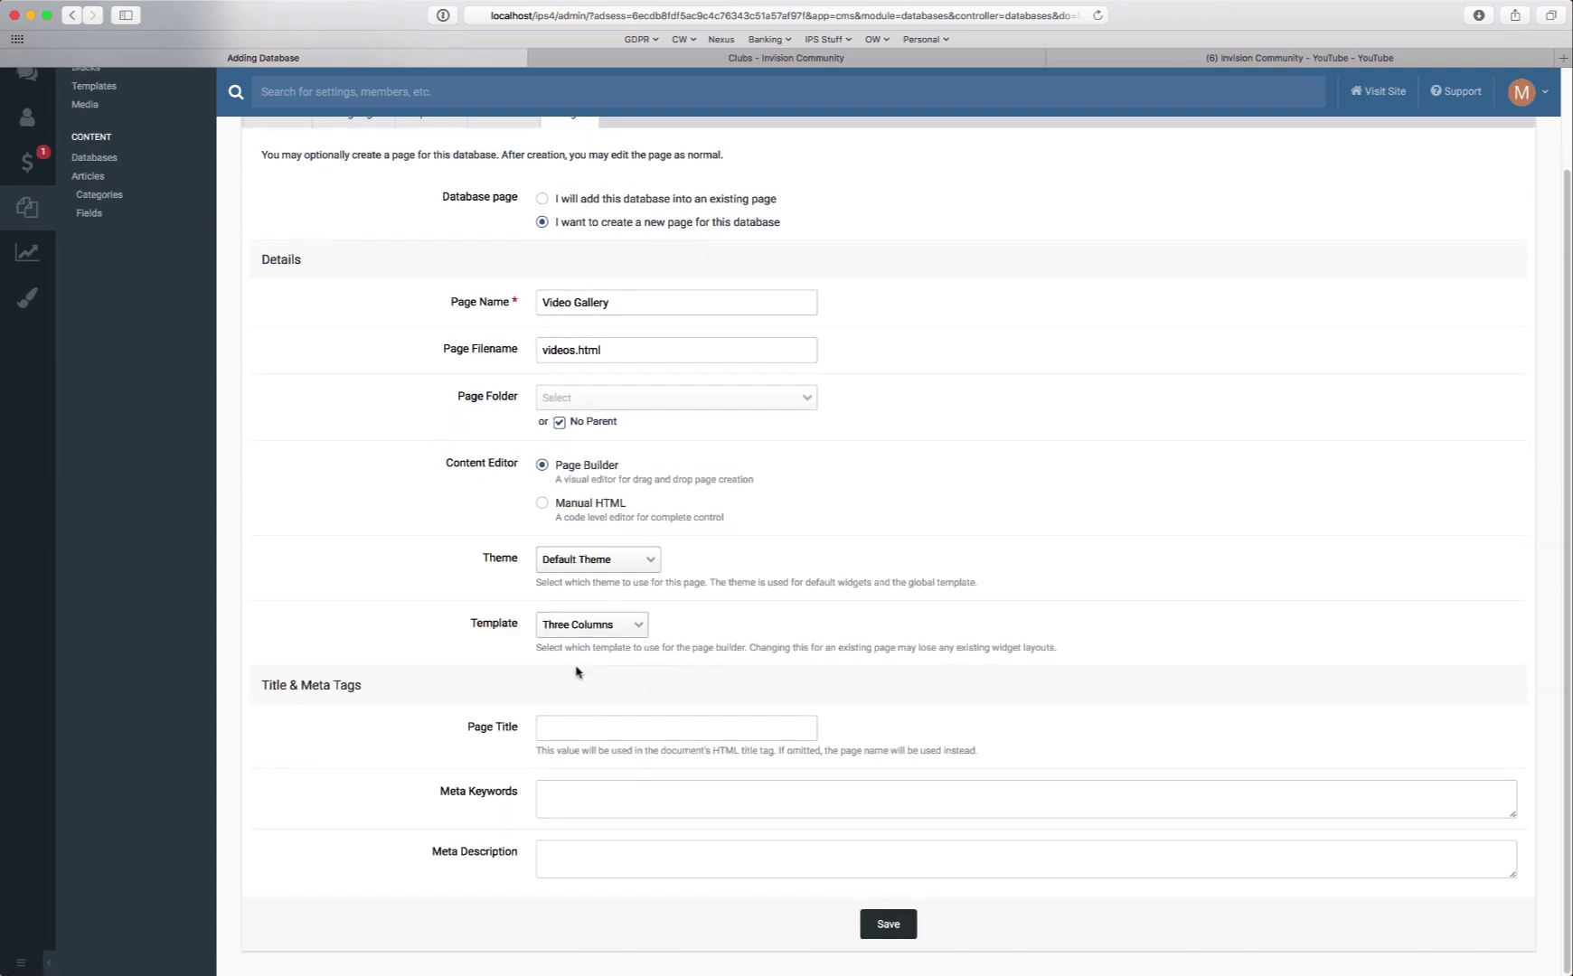
{"action": "left_click", "coordinate": [622, 622]}
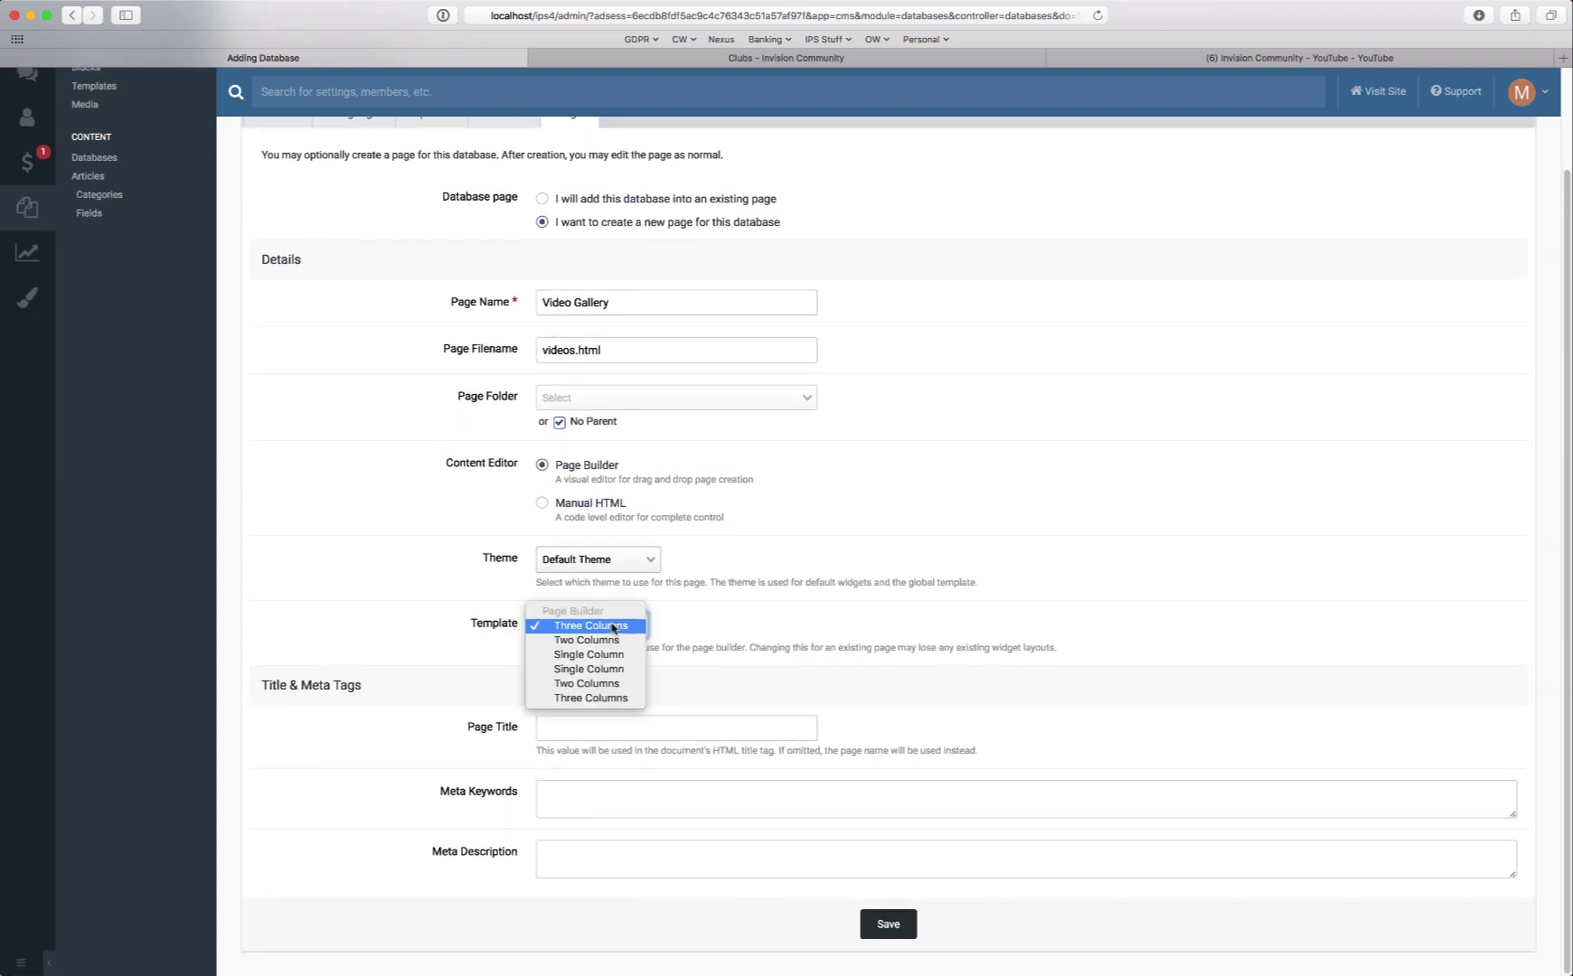
{"action": "left_click", "coordinate": [612, 670]}
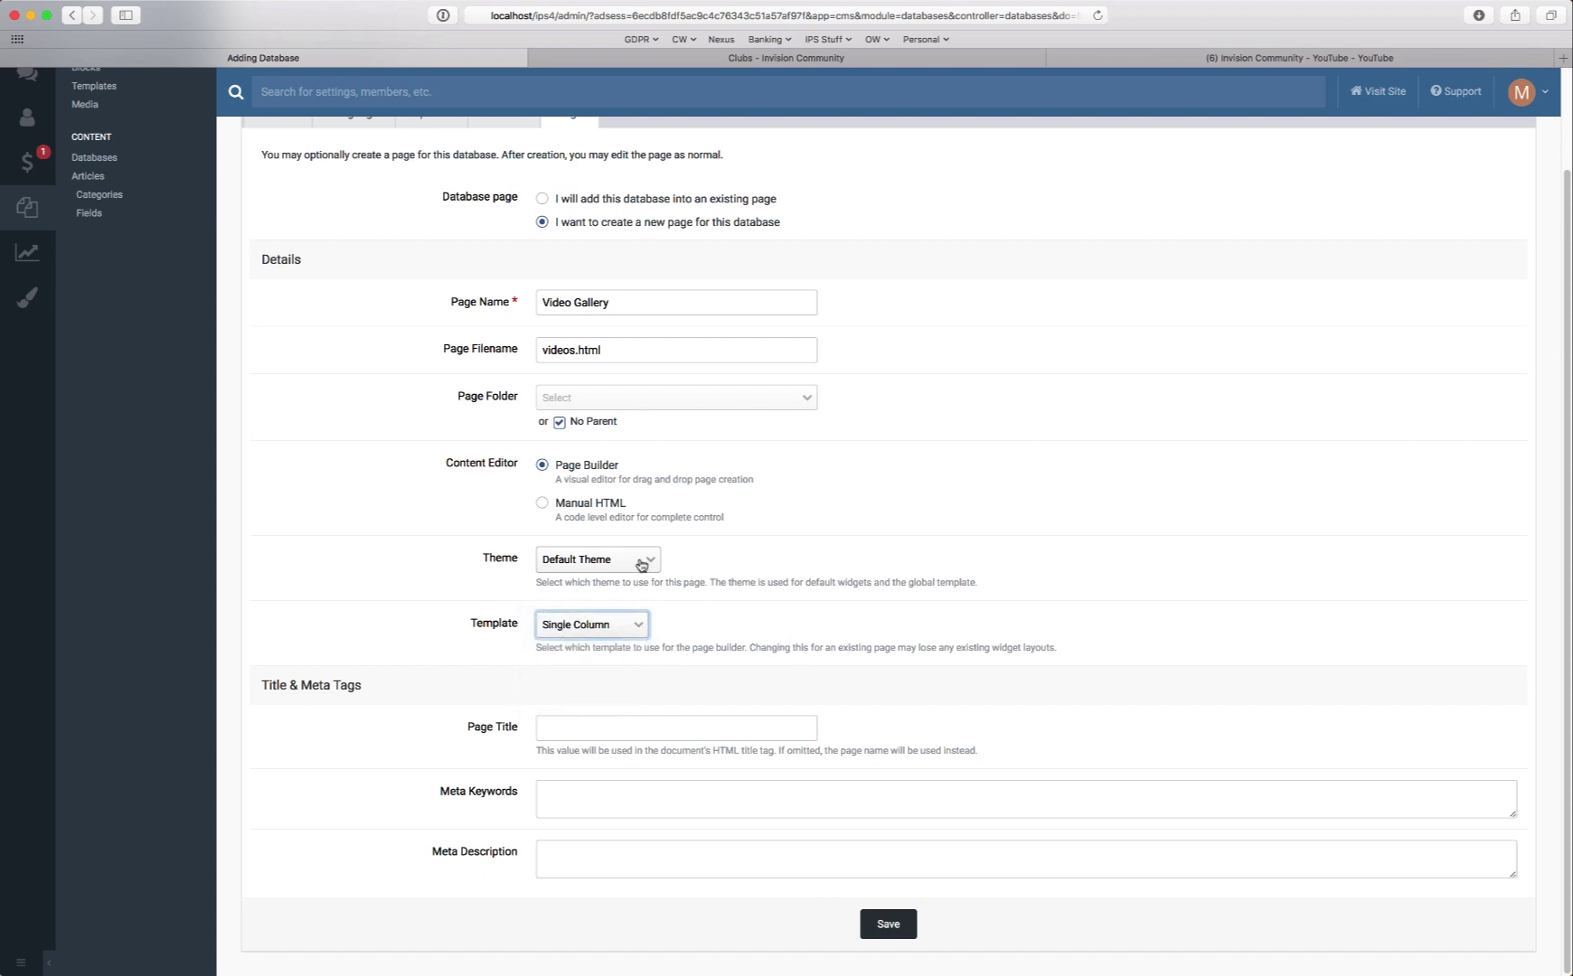
{"action": "left_click", "coordinate": [588, 731]}
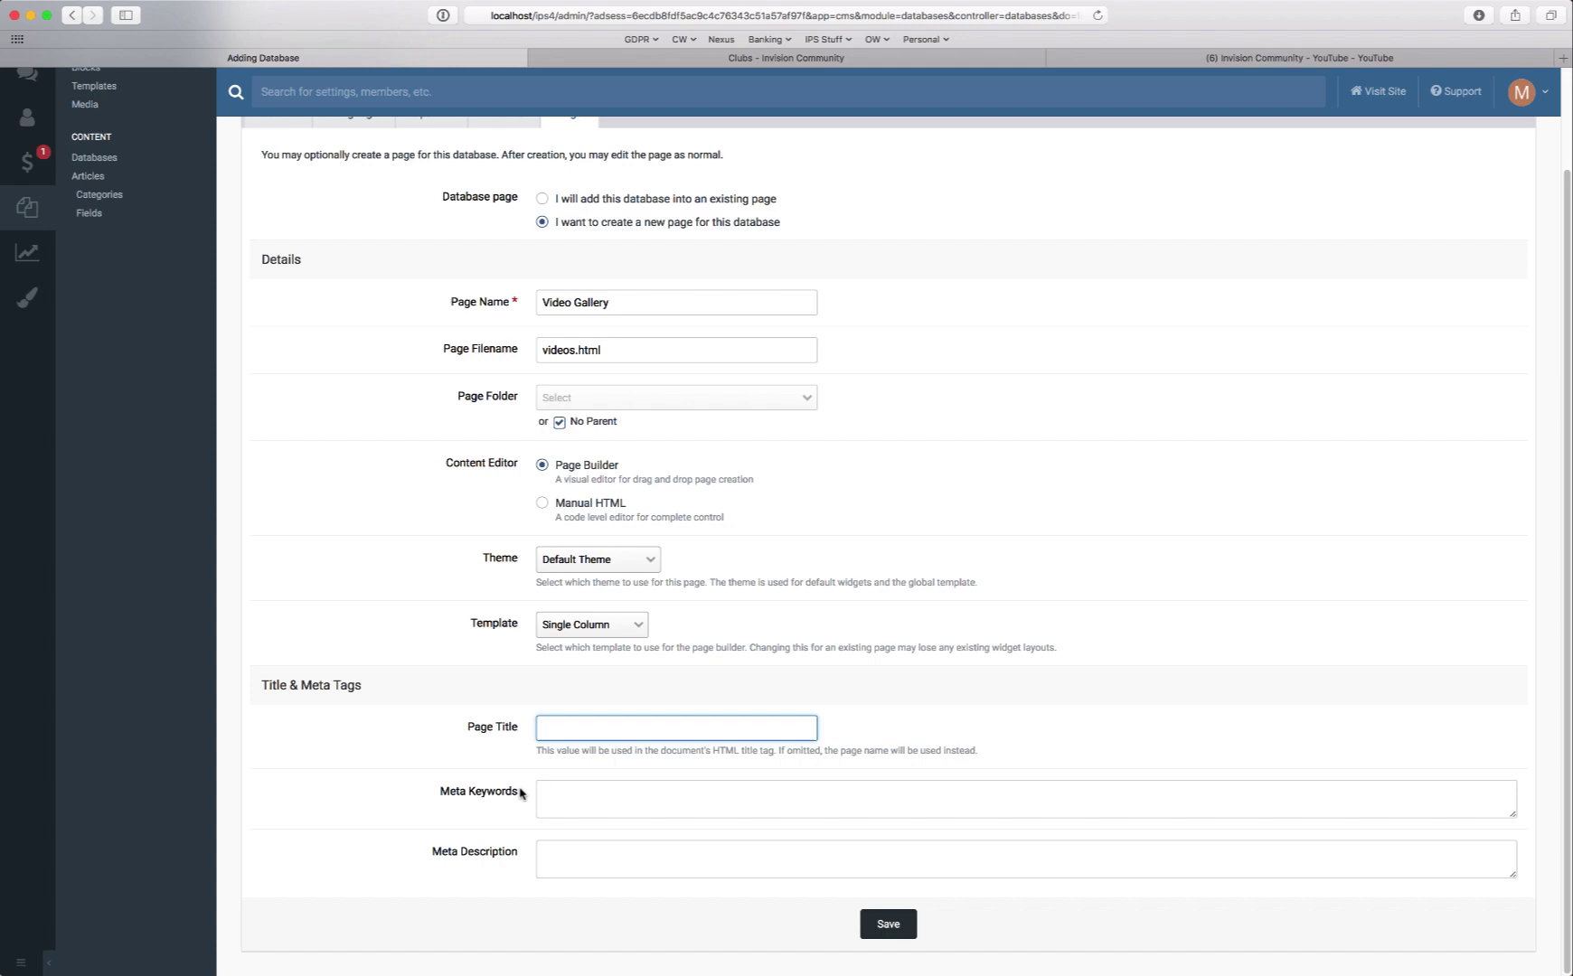
{"action": "scroll", "coordinate": [579, 720], "scroll_direction": "up", "scroll_amount": 3}
{"action": "scroll", "coordinate": [814, 859], "scroll_direction": "down", "scroll_amount": 3}
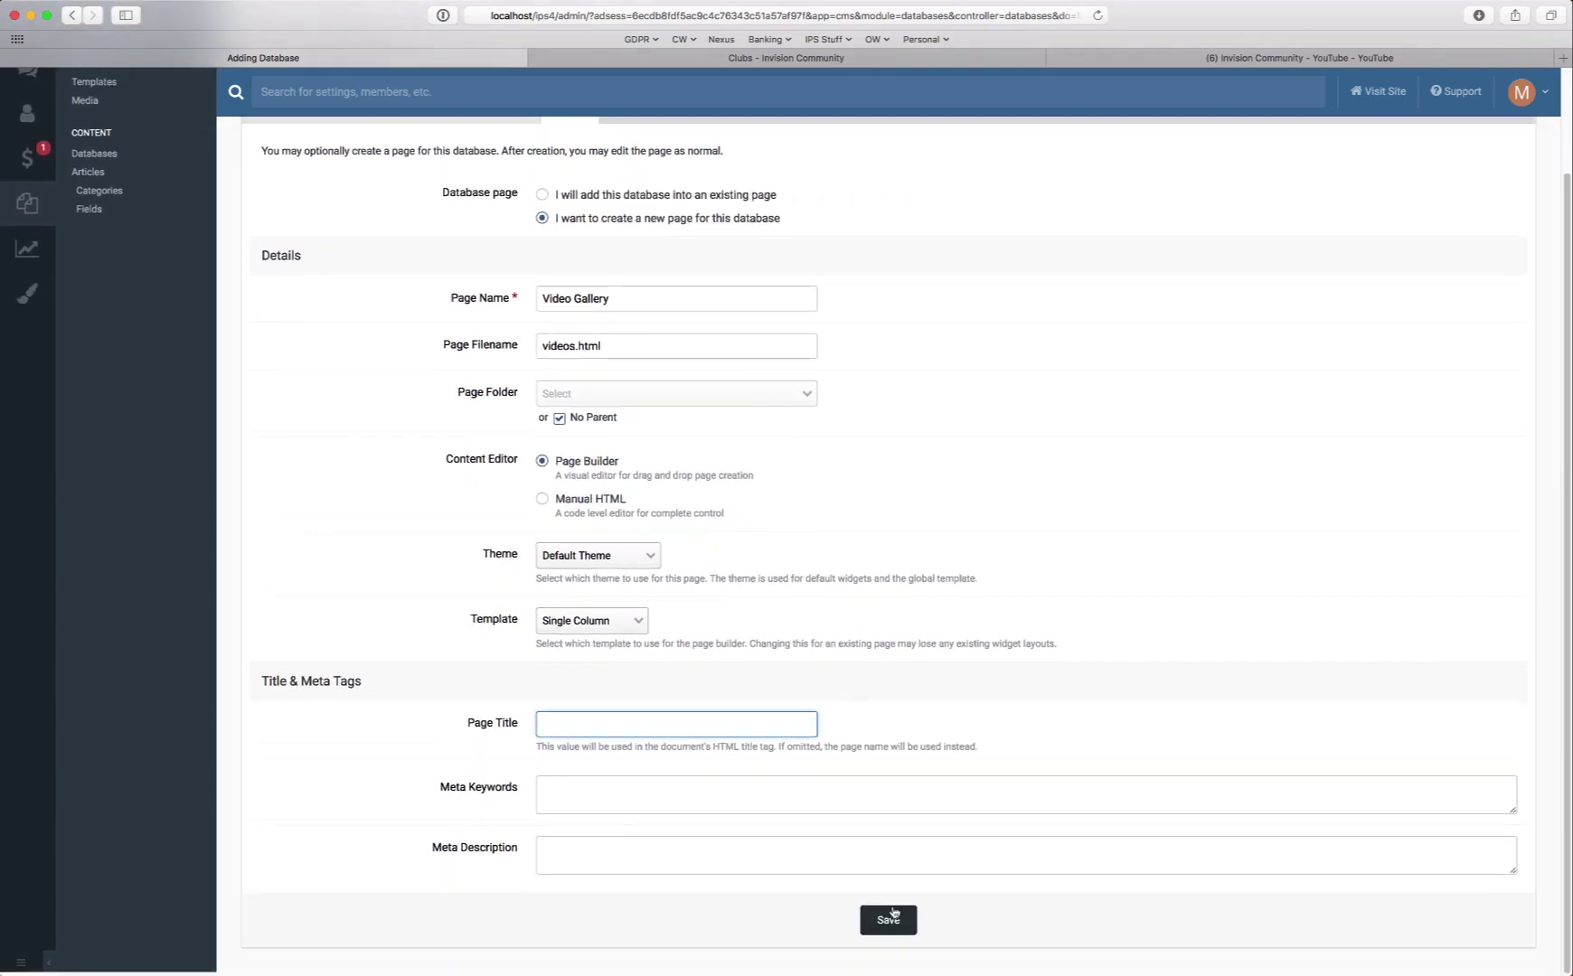
{"action": "left_click", "coordinate": [891, 921]}
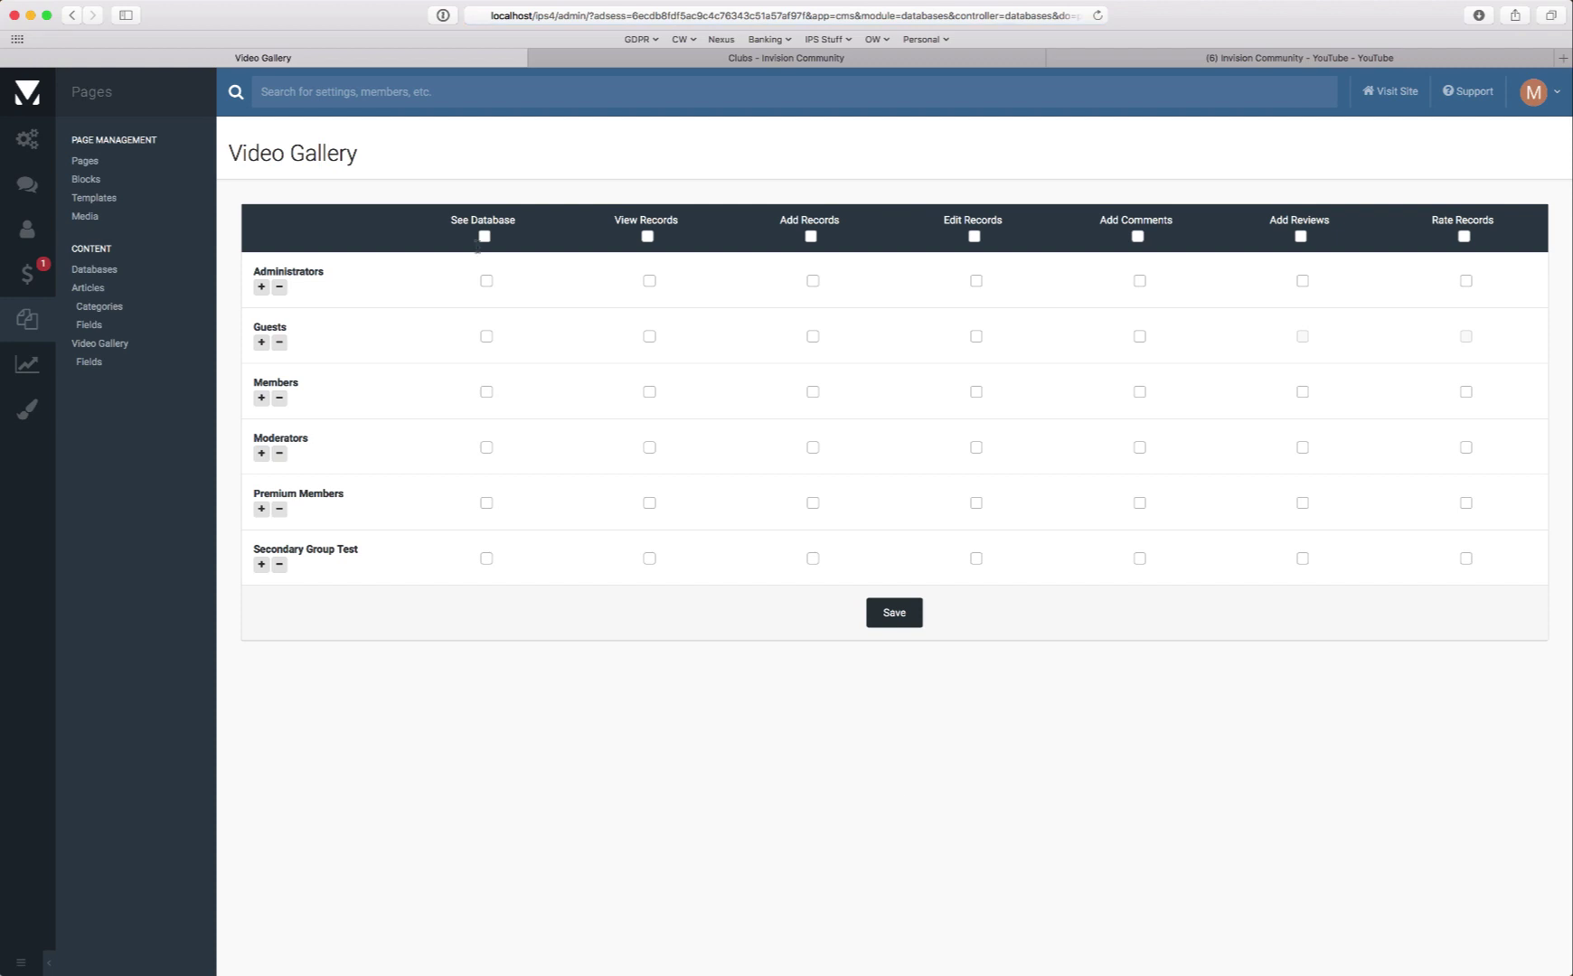
Step: Grant all groups See Database and View Records, give Administrators and Moderators full rights, and save
{"action": "left_click", "coordinate": [485, 237]}
{"action": "left_click", "coordinate": [647, 237]}
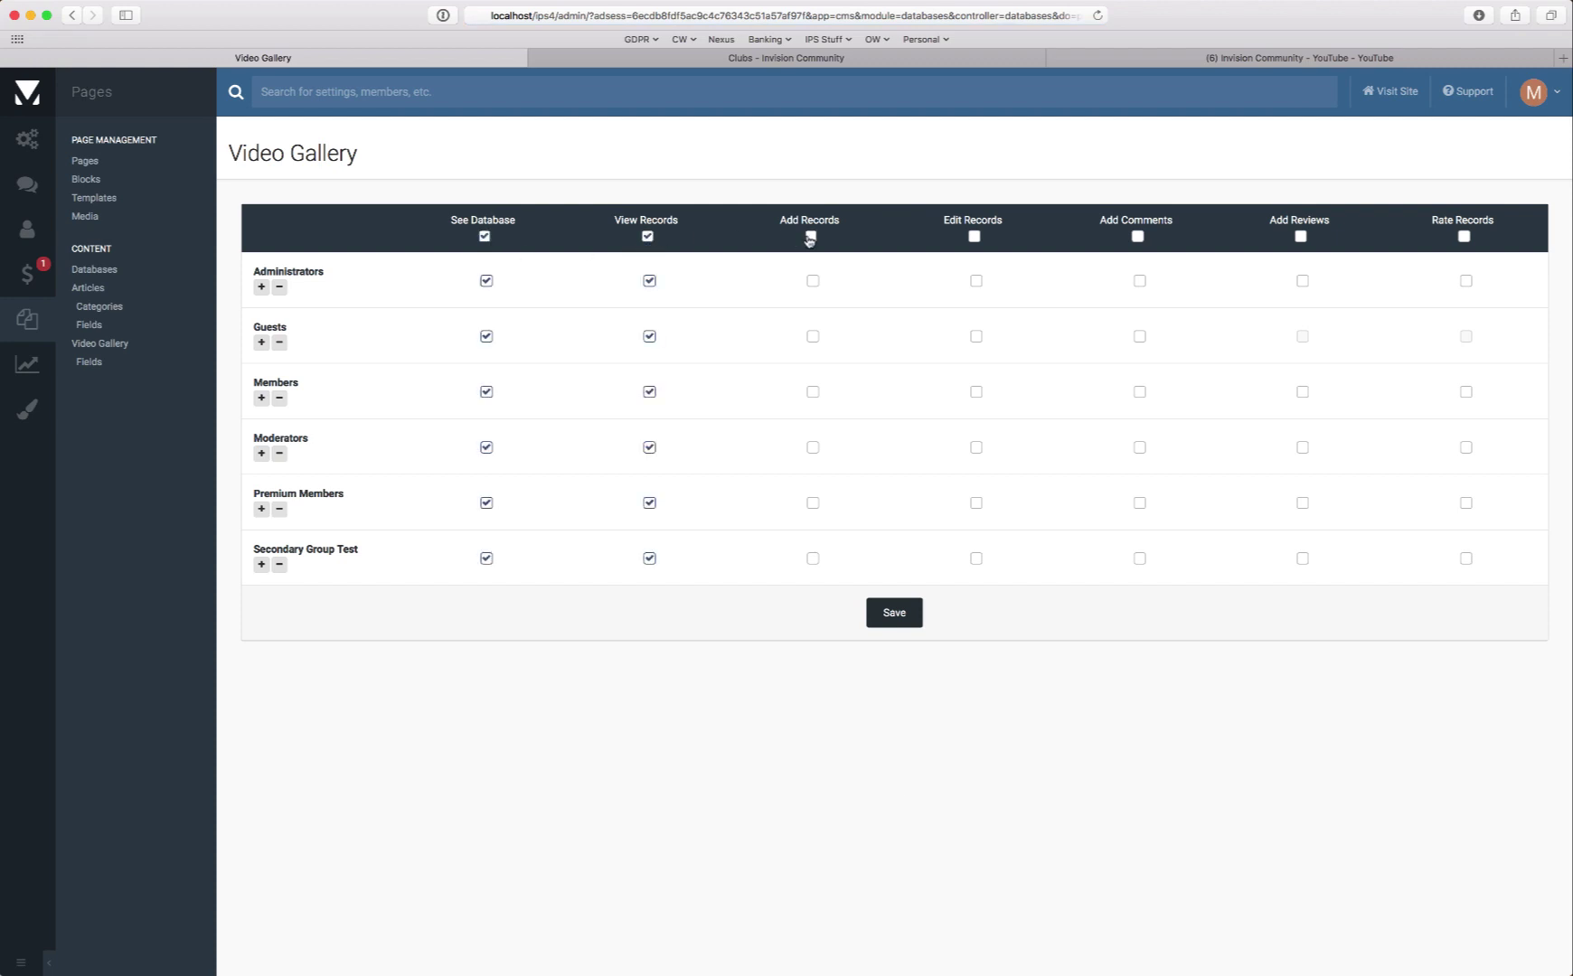
{"action": "left_click", "coordinate": [261, 287]}
{"action": "left_click", "coordinate": [261, 455]}
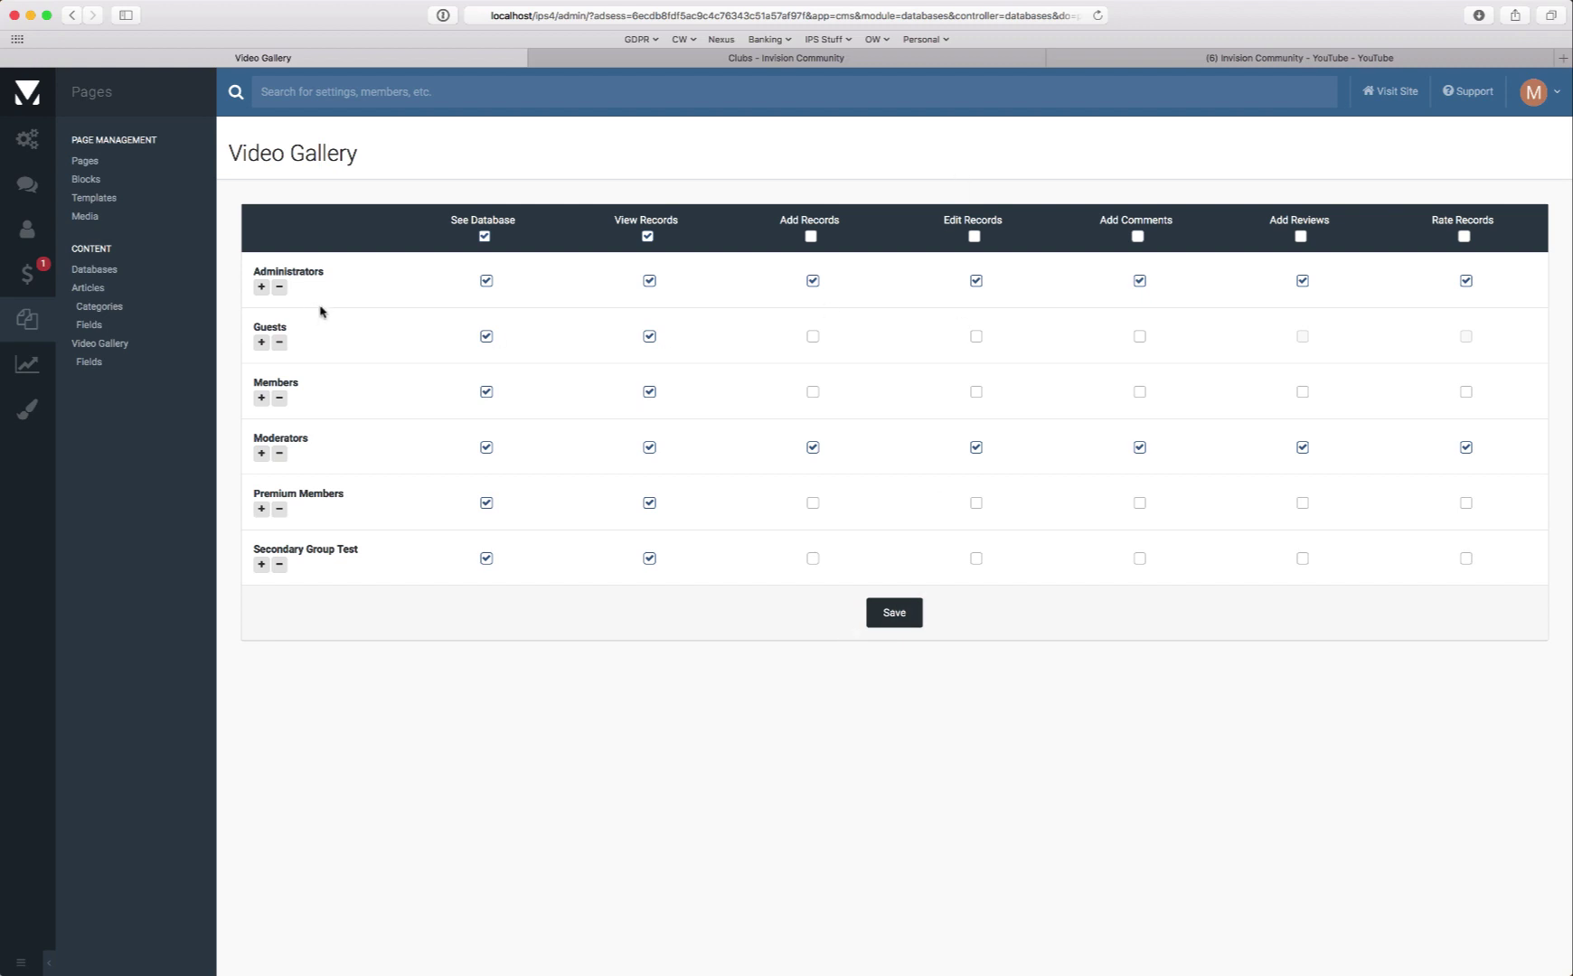
{"action": "left_click", "coordinate": [901, 624]}
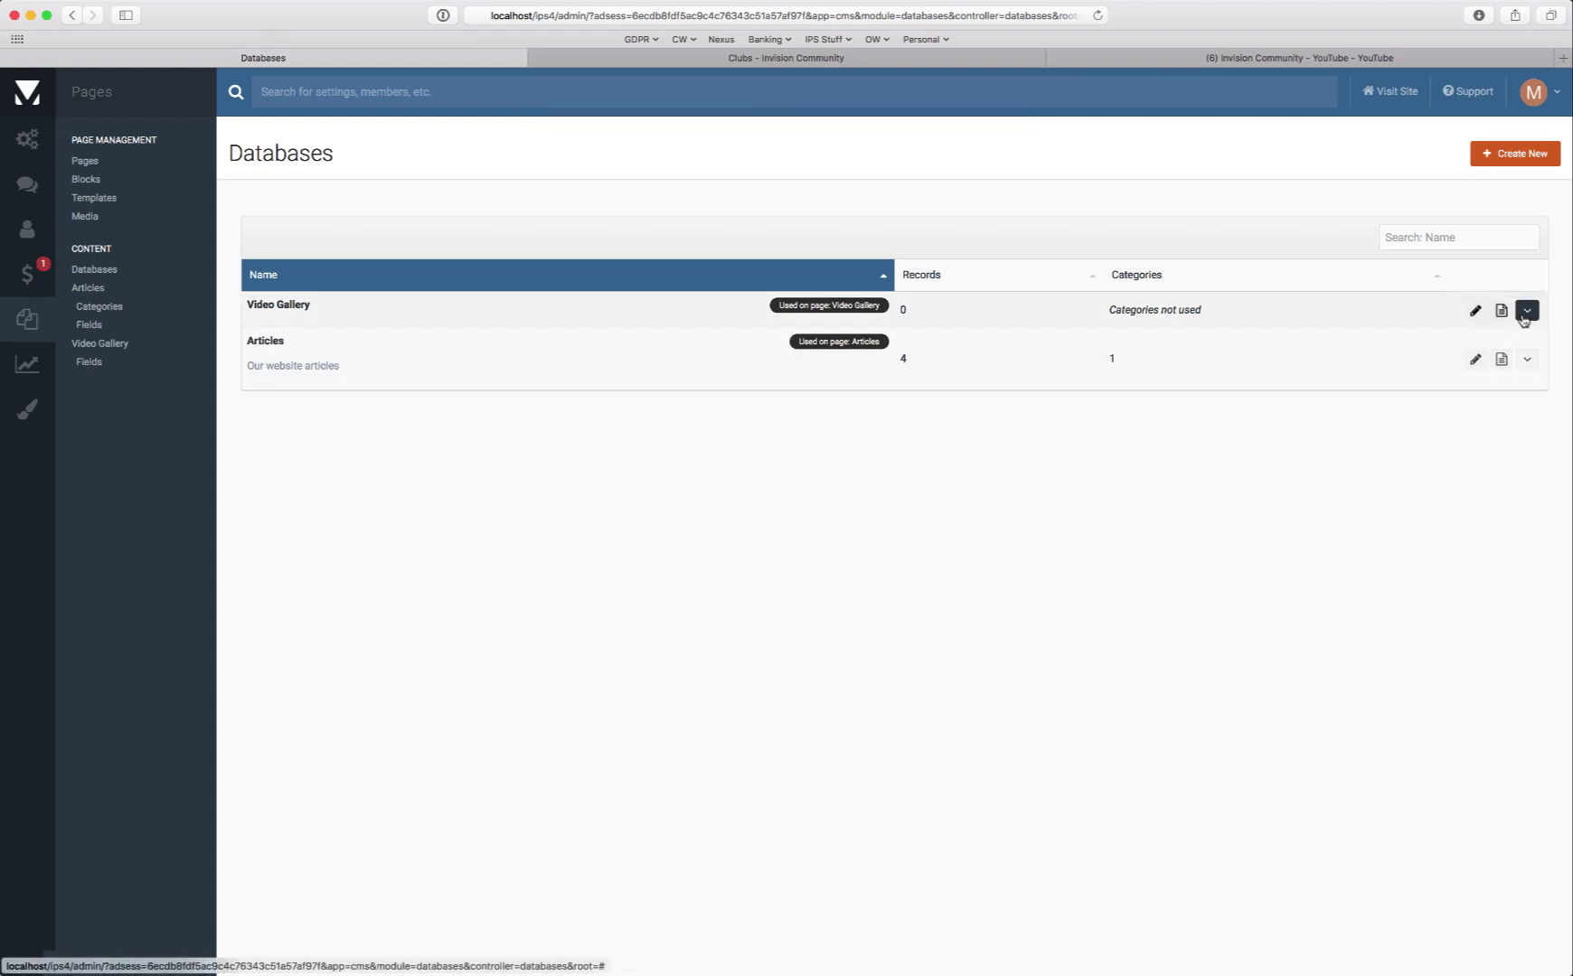
Step: Choose Manage Fields from the Video Gallery database's action menu
{"action": "left_click", "coordinate": [1525, 311]}
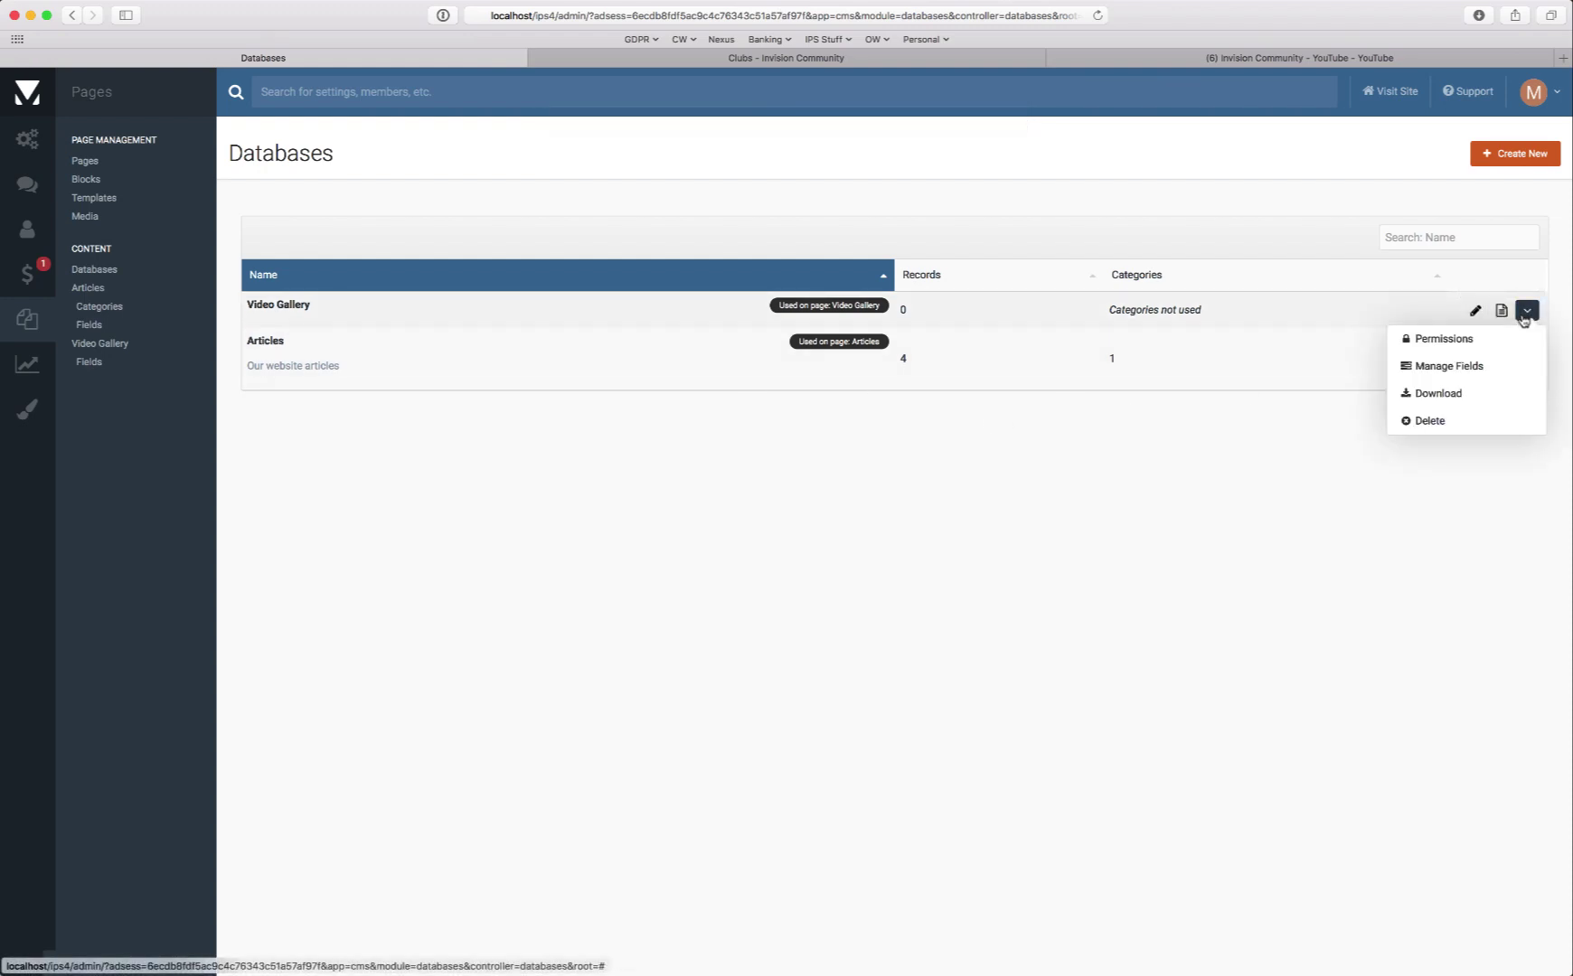
{"action": "left_click", "coordinate": [1476, 376]}
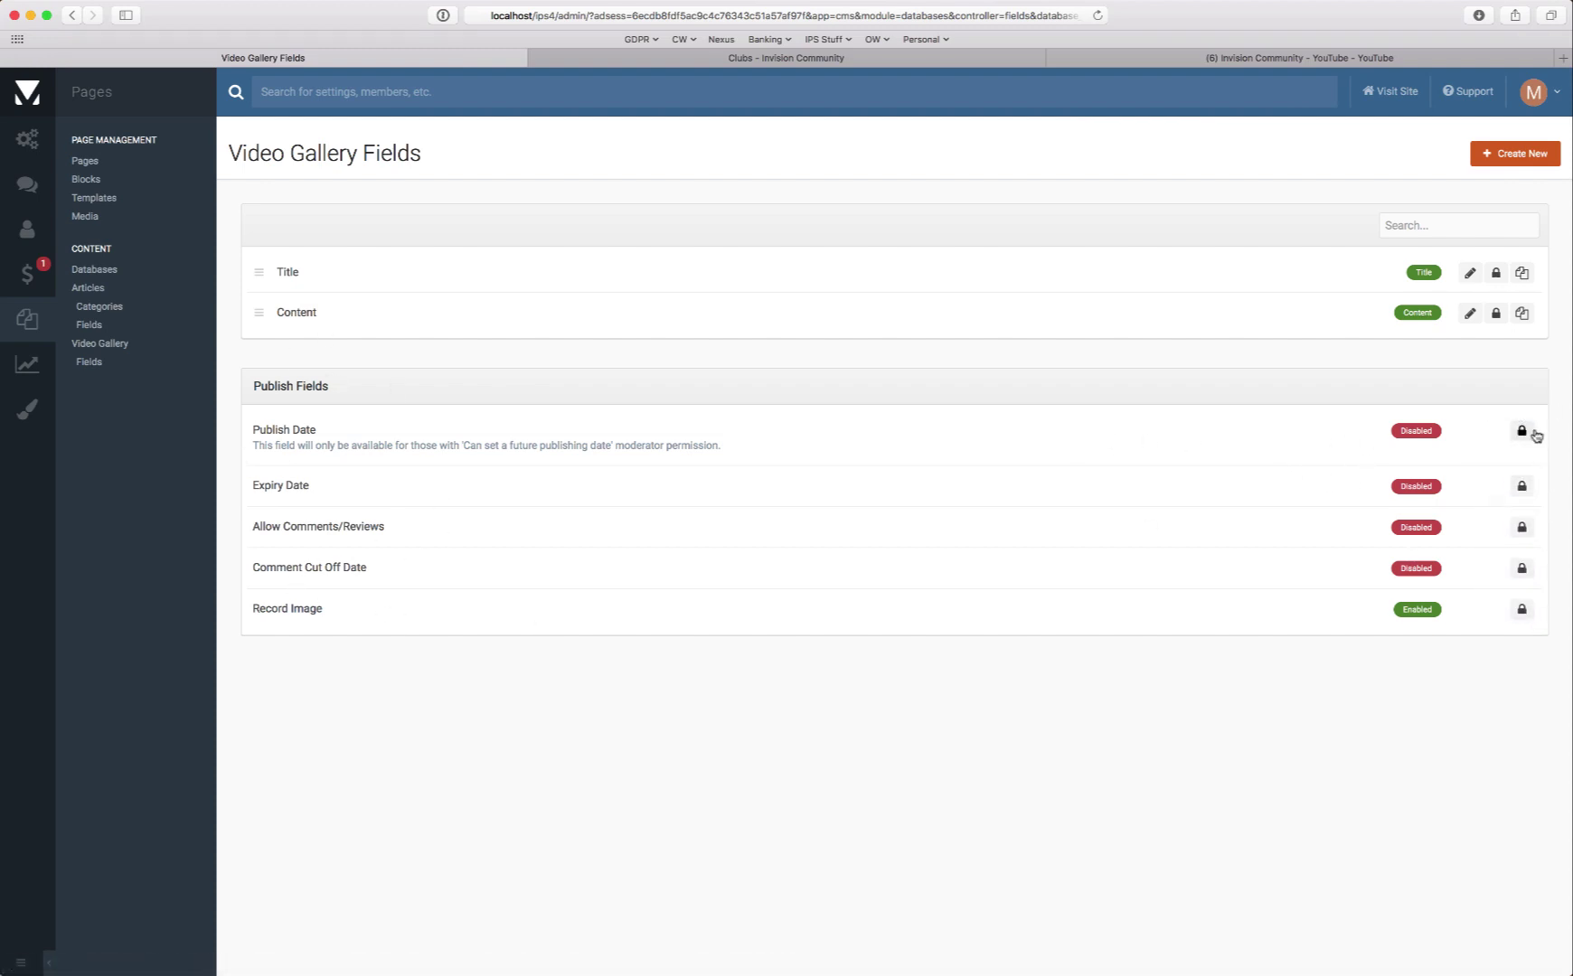
Step: Add a new YouTube-type field titled Video URL
{"action": "left_click", "coordinate": [1537, 157]}
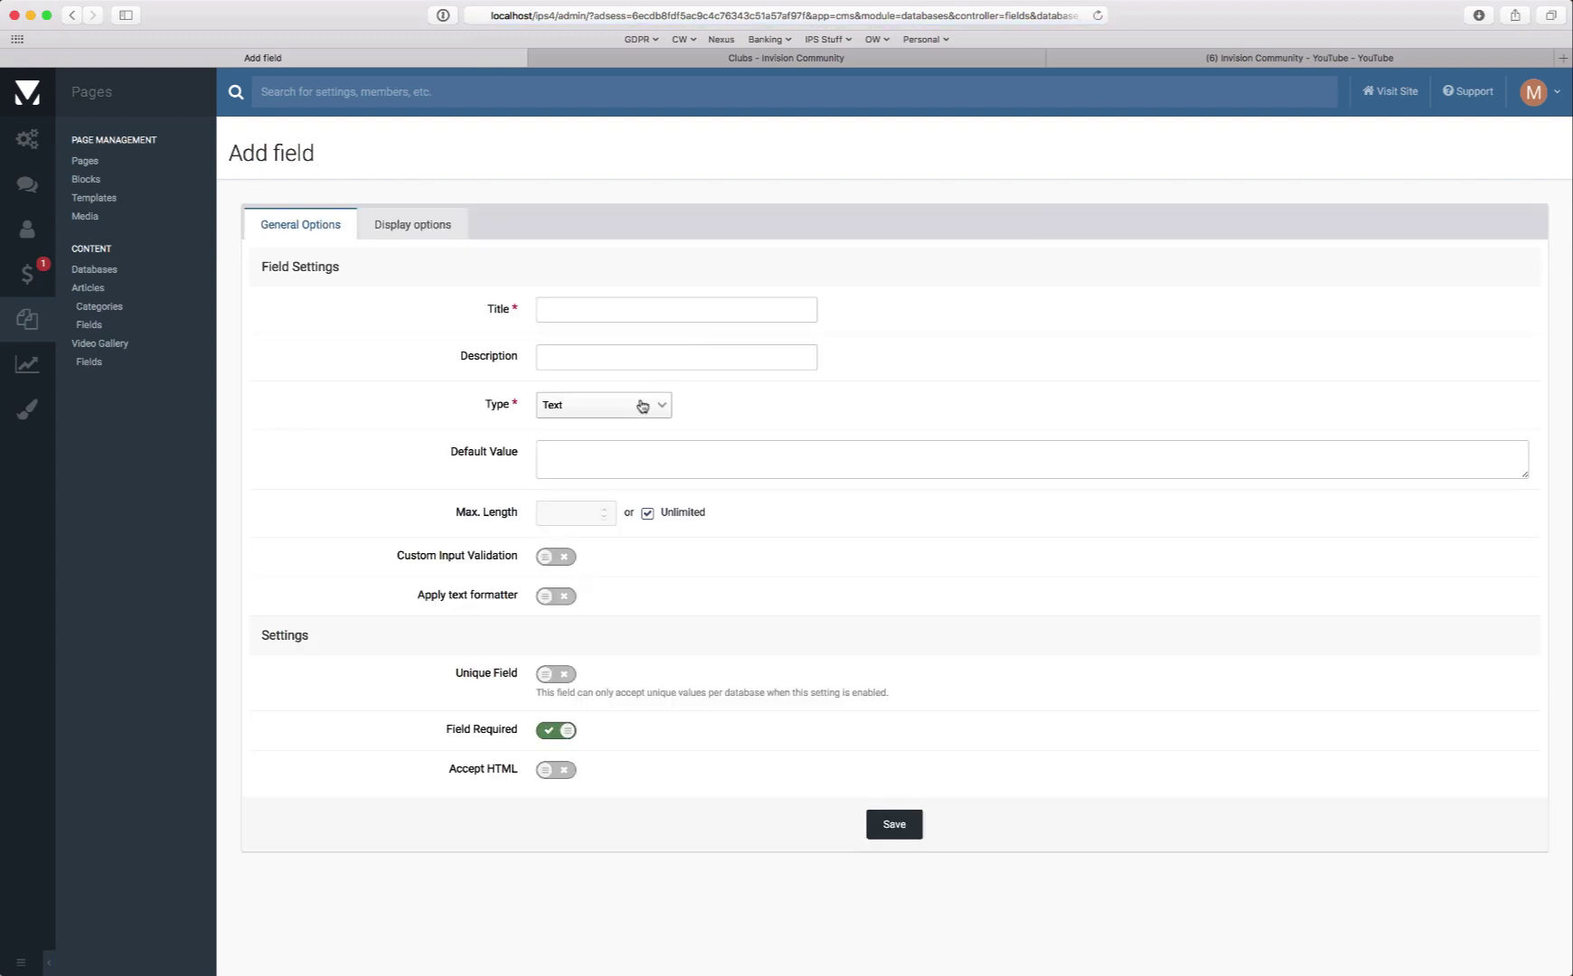
{"action": "left_click", "coordinate": [638, 409]}
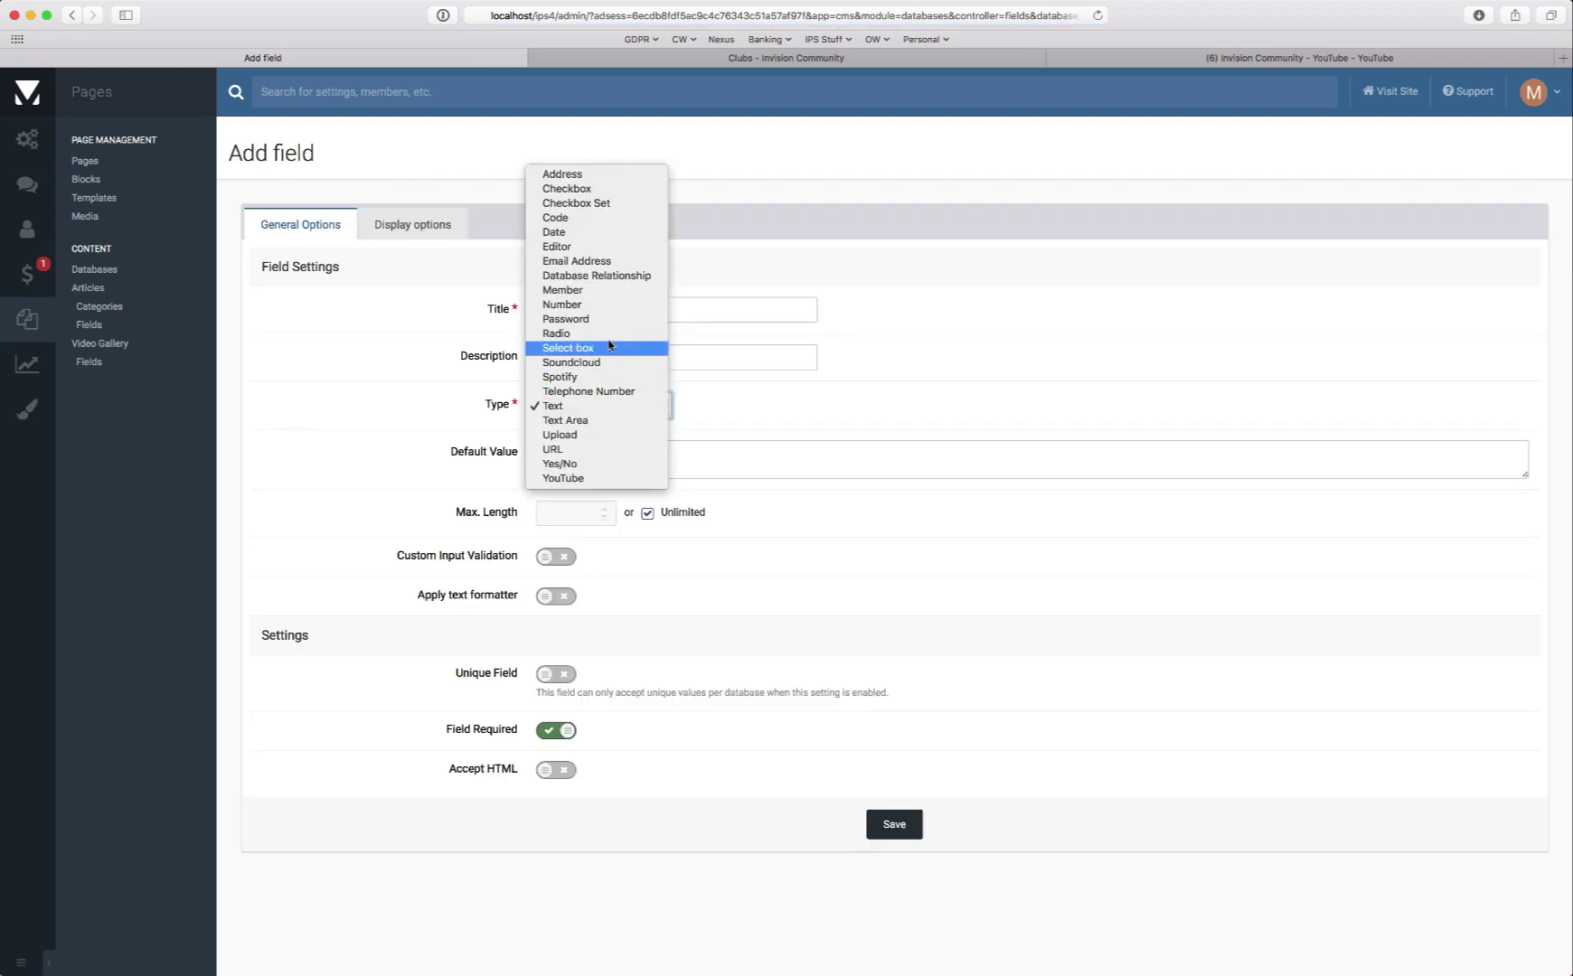
{"action": "left_click", "coordinate": [597, 478]}
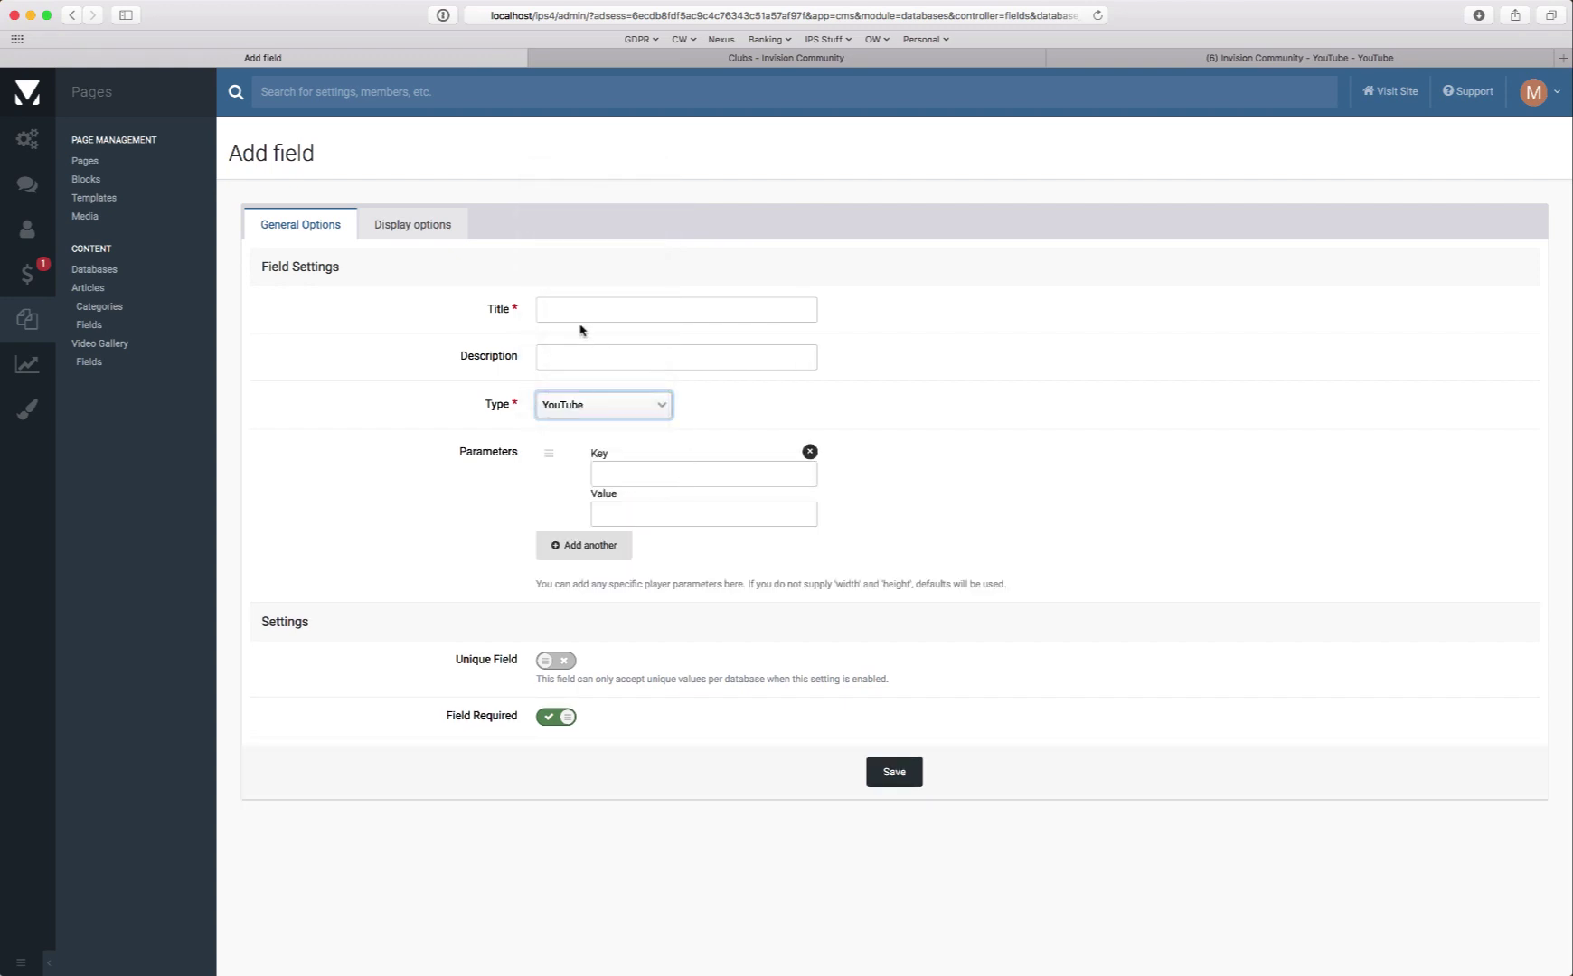
{"action": "left_click_drag", "start_coordinate": [1021, 588], "coordinate": [521, 576]}
{"action": "left_click", "coordinate": [527, 585]}
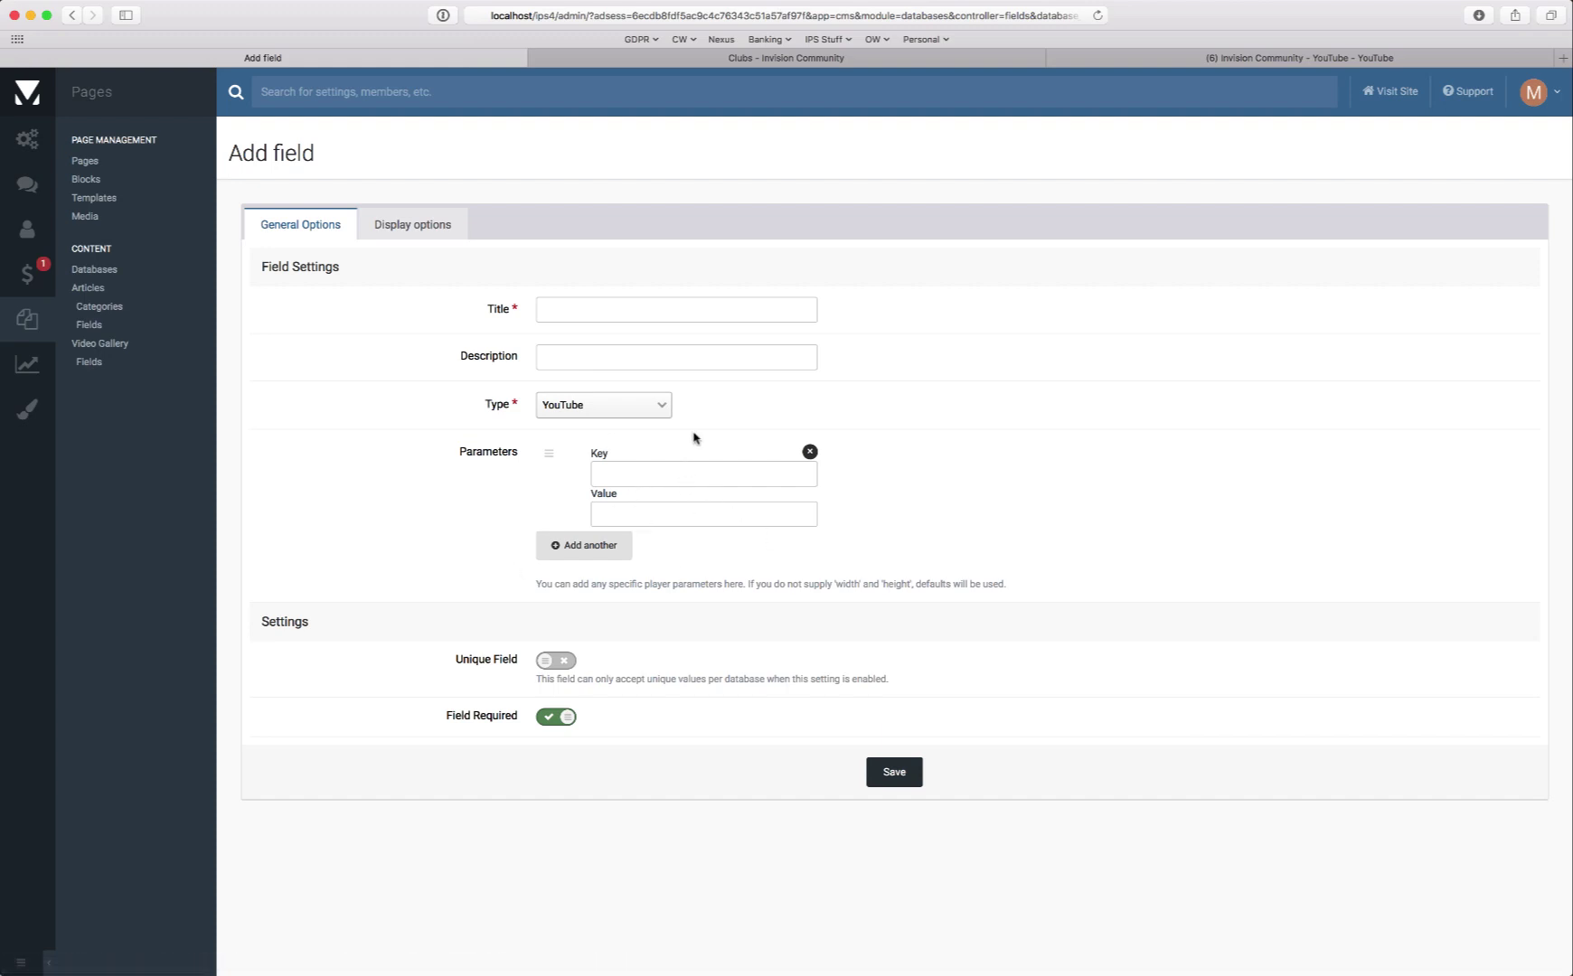
{"action": "left_click", "coordinate": [608, 312]}
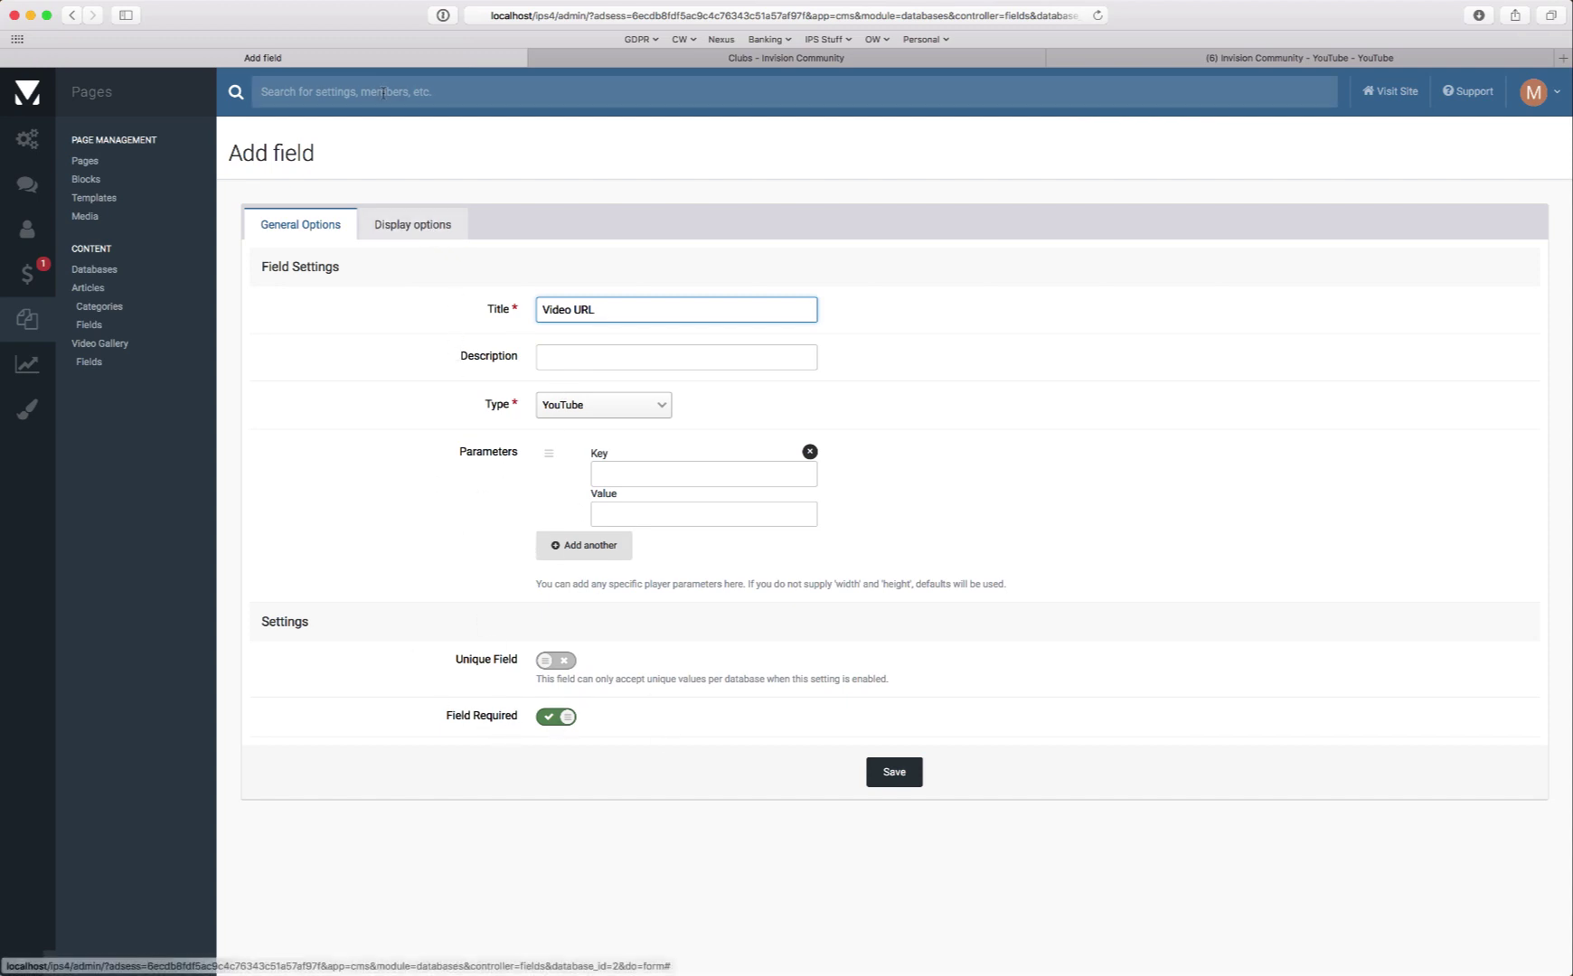
{"action": "left_click", "coordinate": [435, 229]}
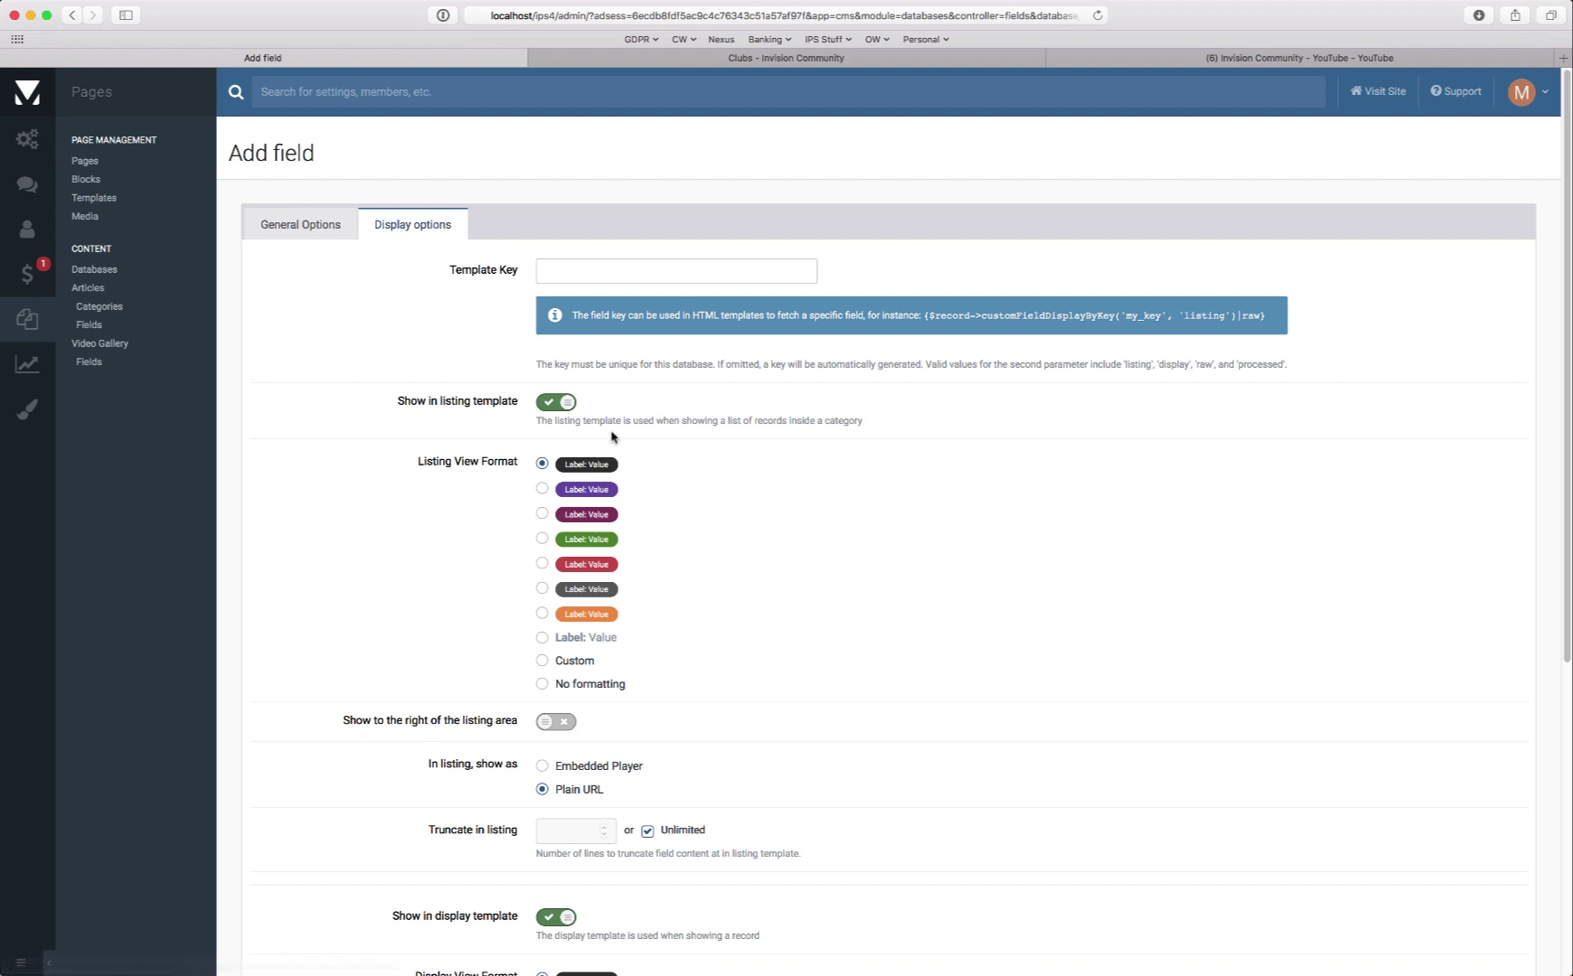
Step: Give the field template key video_field and hide it from listings
{"action": "left_click", "coordinate": [599, 263]}
{"action": "type", "text": "video_field"}
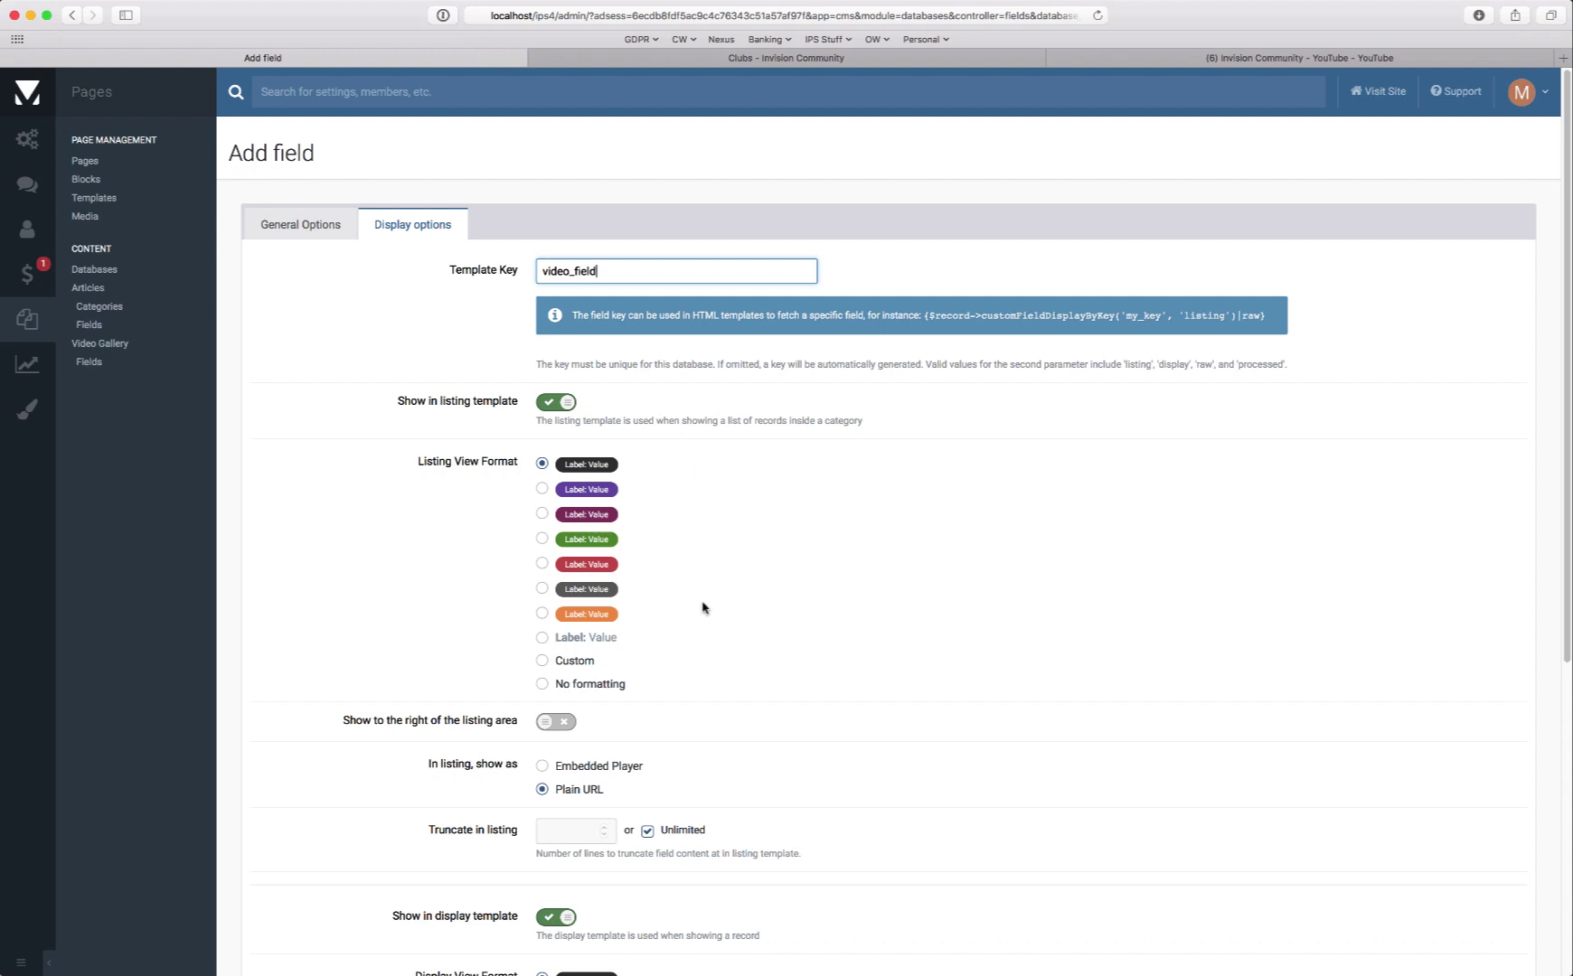
{"action": "scroll", "coordinate": [678, 642], "scroll_direction": "down", "scroll_amount": 2}
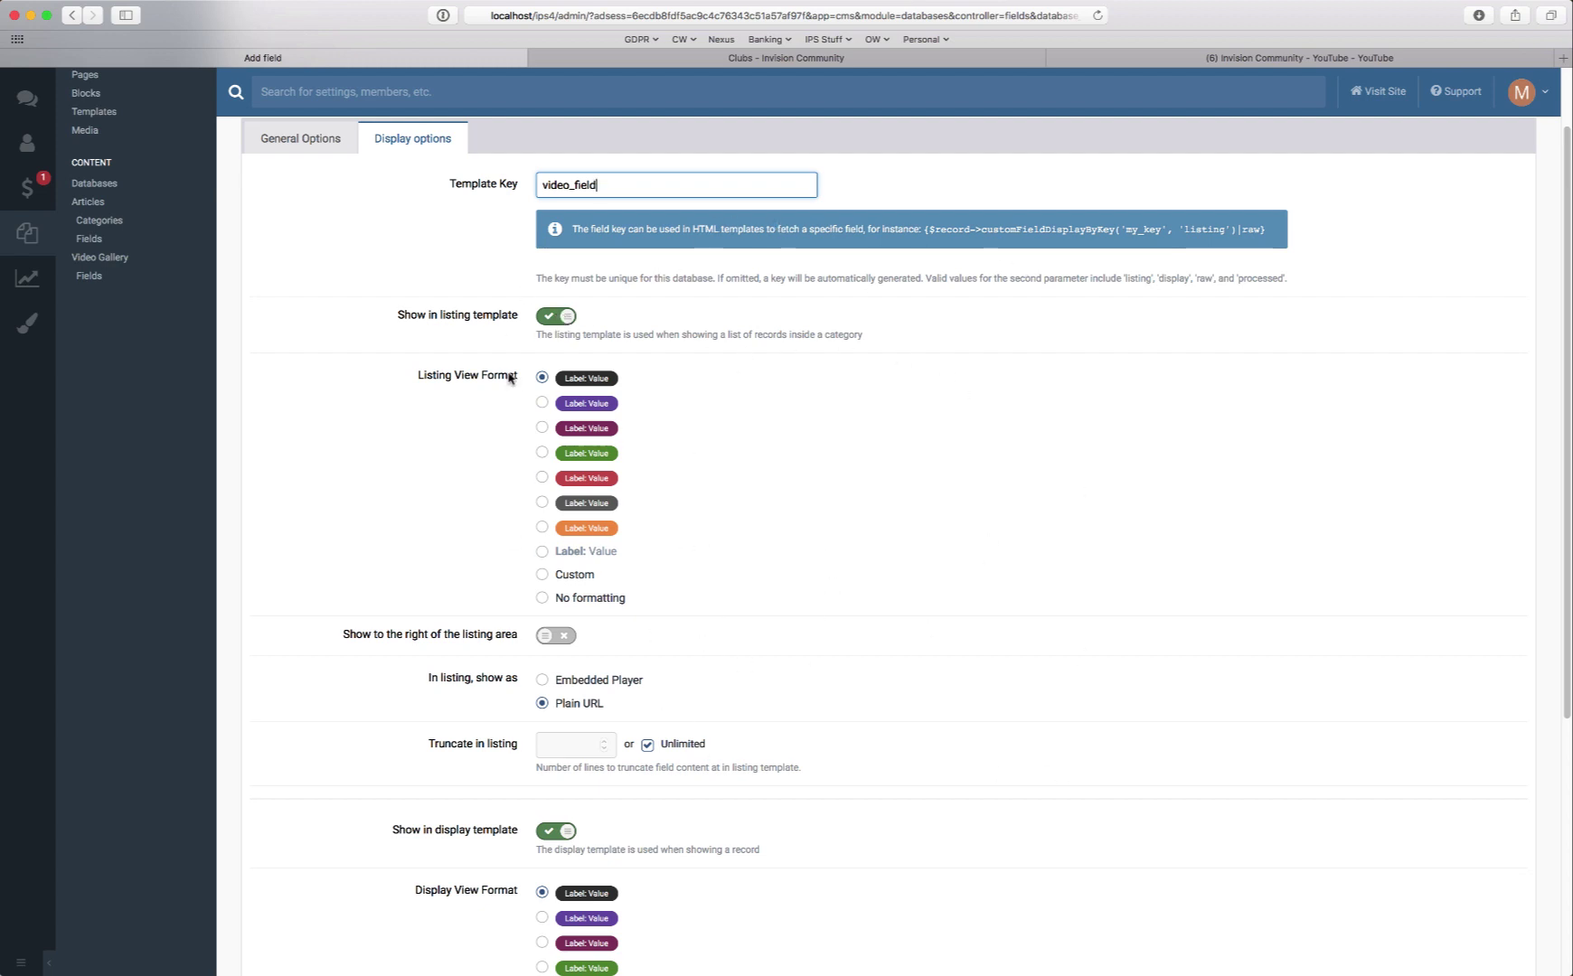
{"action": "left_click", "coordinate": [554, 316]}
Step: Display the field in records with no formatting as an Embedded Player
{"action": "scroll", "coordinate": [857, 565], "scroll_direction": "down", "scroll_amount": 1}
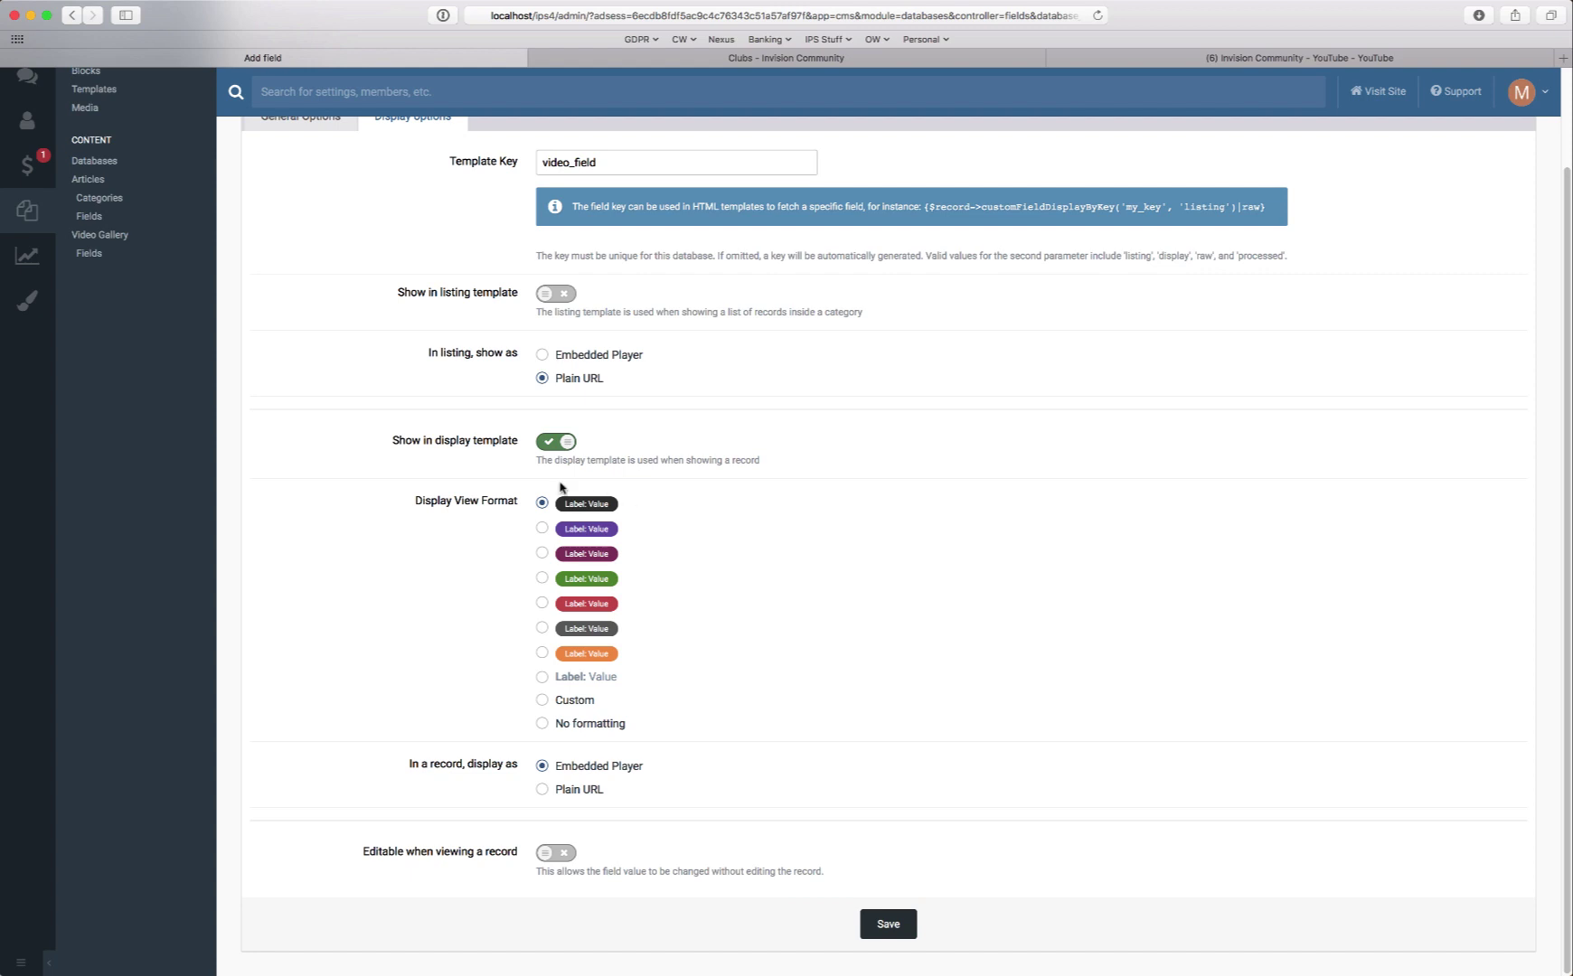
{"action": "left_click", "coordinate": [543, 723]}
{"action": "left_click", "coordinate": [542, 700]}
{"action": "scroll", "coordinate": [714, 696], "scroll_direction": "down", "scroll_amount": 5}
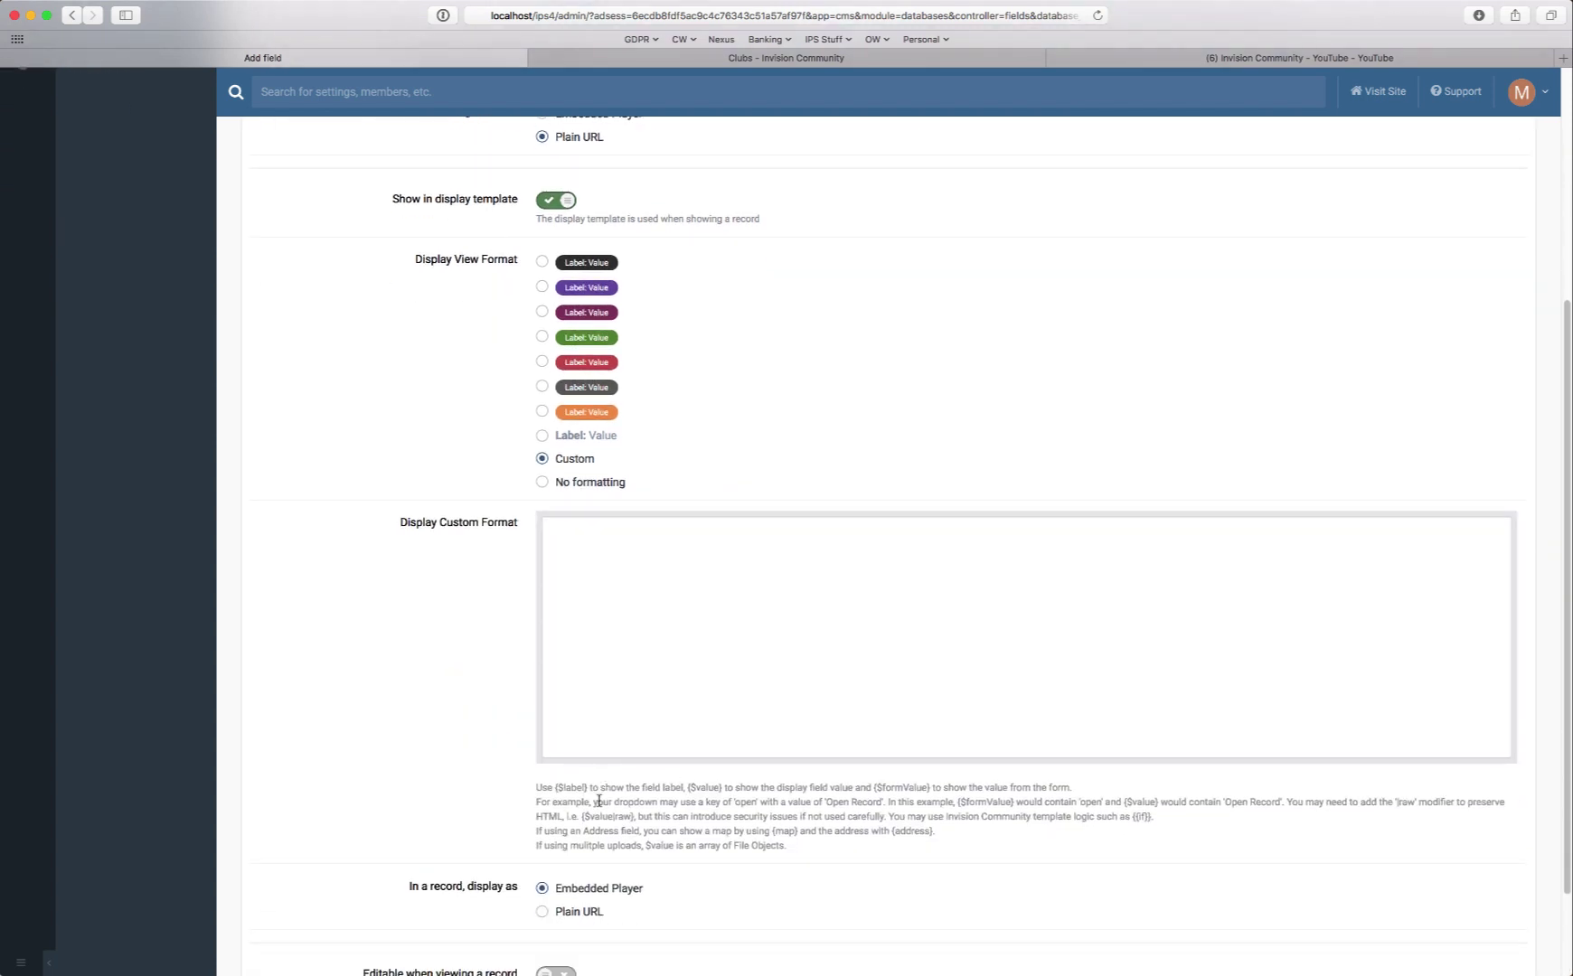
{"action": "left_click_drag", "start_coordinate": [813, 849], "coordinate": [544, 788]}
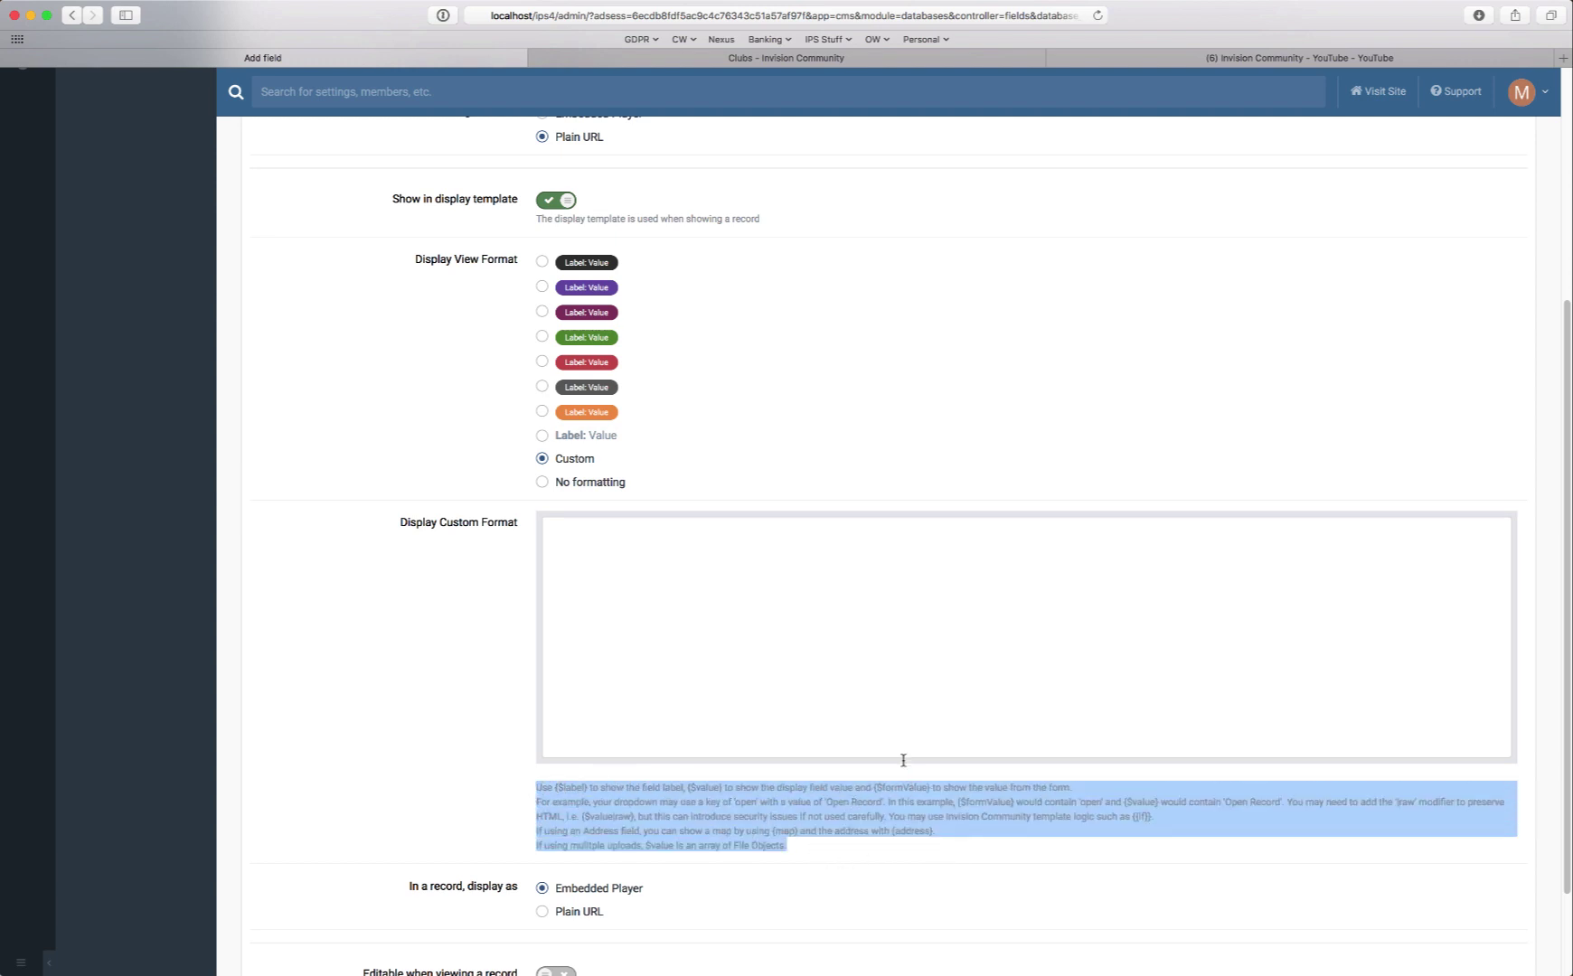
{"action": "left_click", "coordinate": [461, 629]}
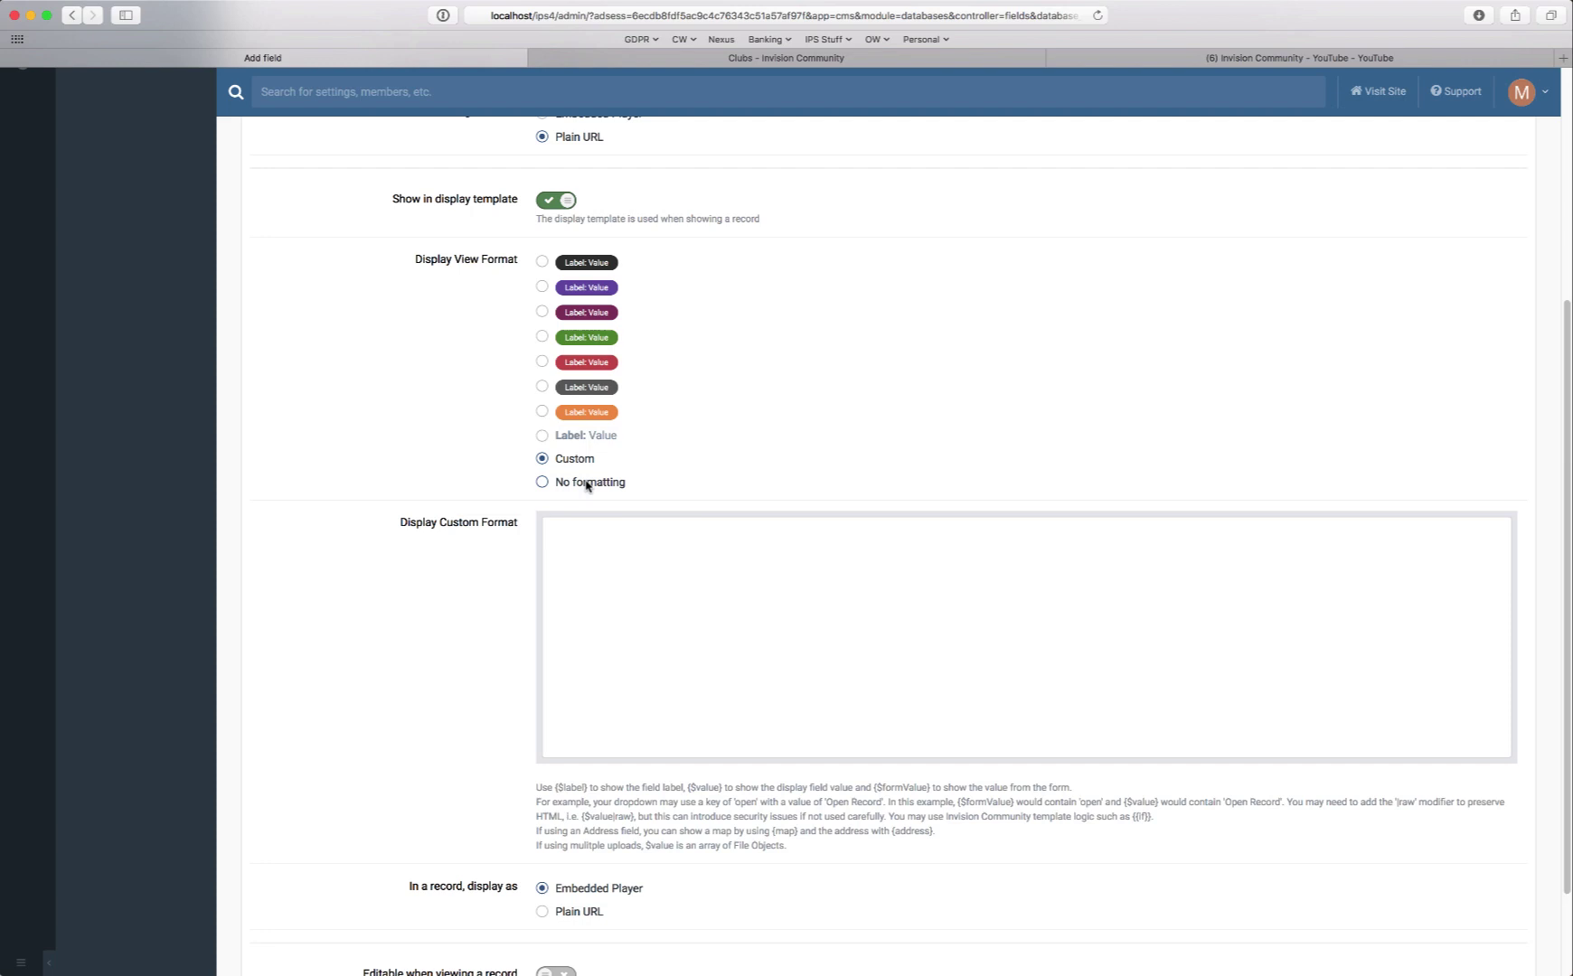
{"action": "left_click", "coordinate": [543, 485]}
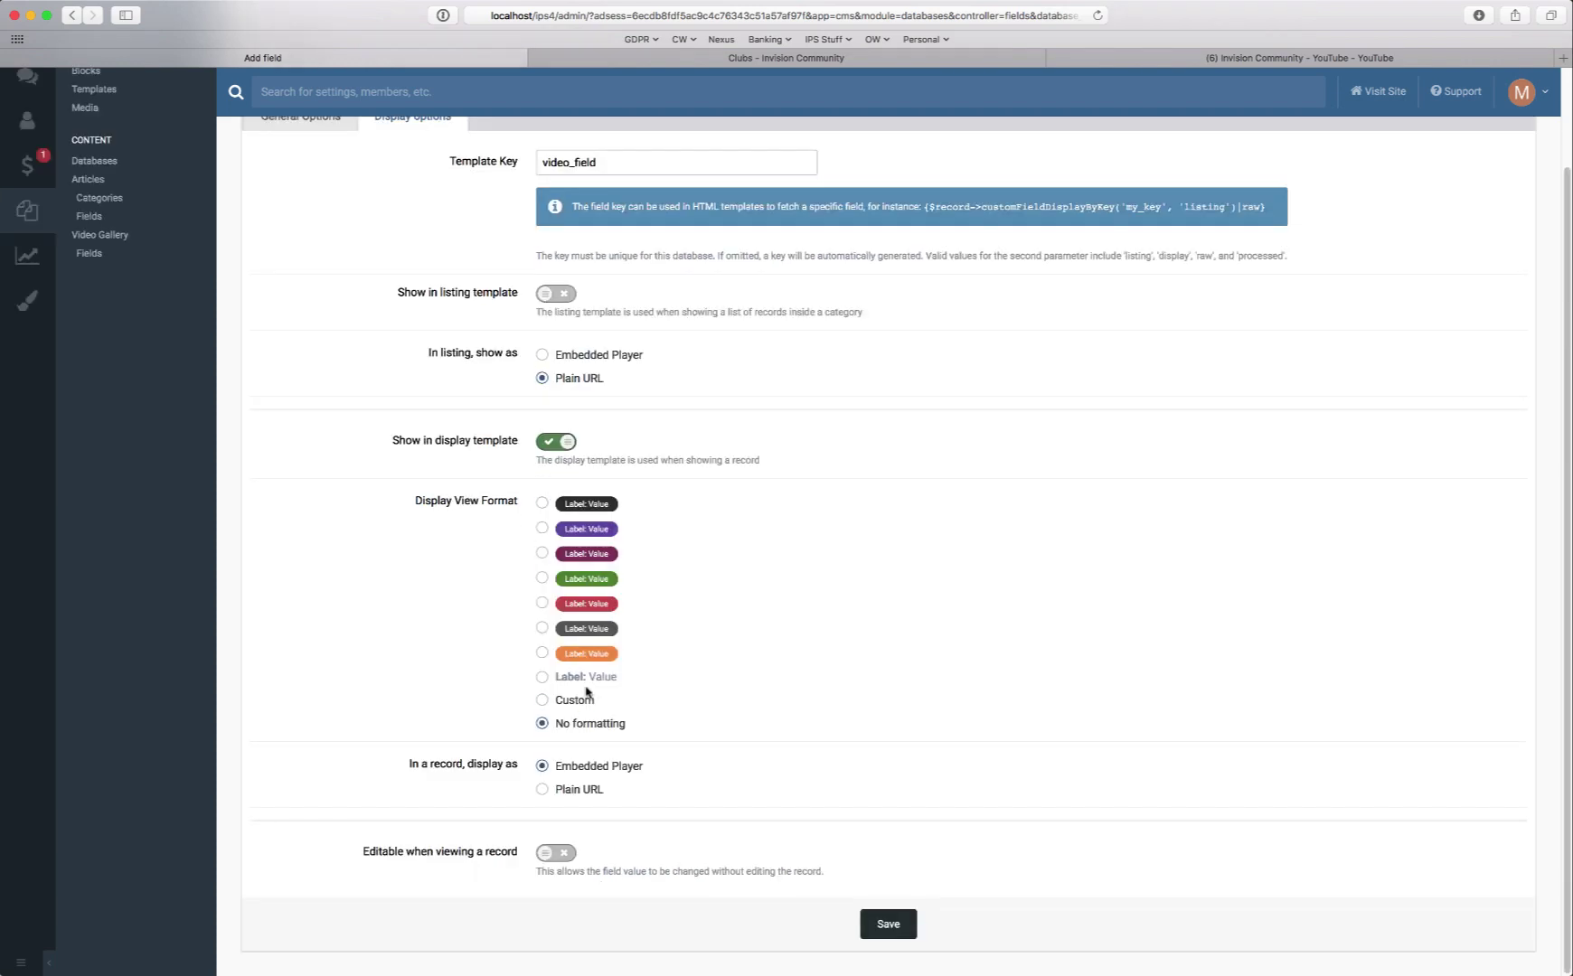
{"action": "left_click", "coordinate": [543, 791]}
{"action": "left_click", "coordinate": [543, 766]}
{"action": "scroll", "coordinate": [796, 813], "scroll_direction": "up", "scroll_amount": 3}
{"action": "scroll", "coordinate": [832, 834], "scroll_direction": "down", "scroll_amount": 3}
Step: Save the Video URL field, give Administrators full rights and all groups View Field Content
{"action": "left_click", "coordinate": [882, 926]}
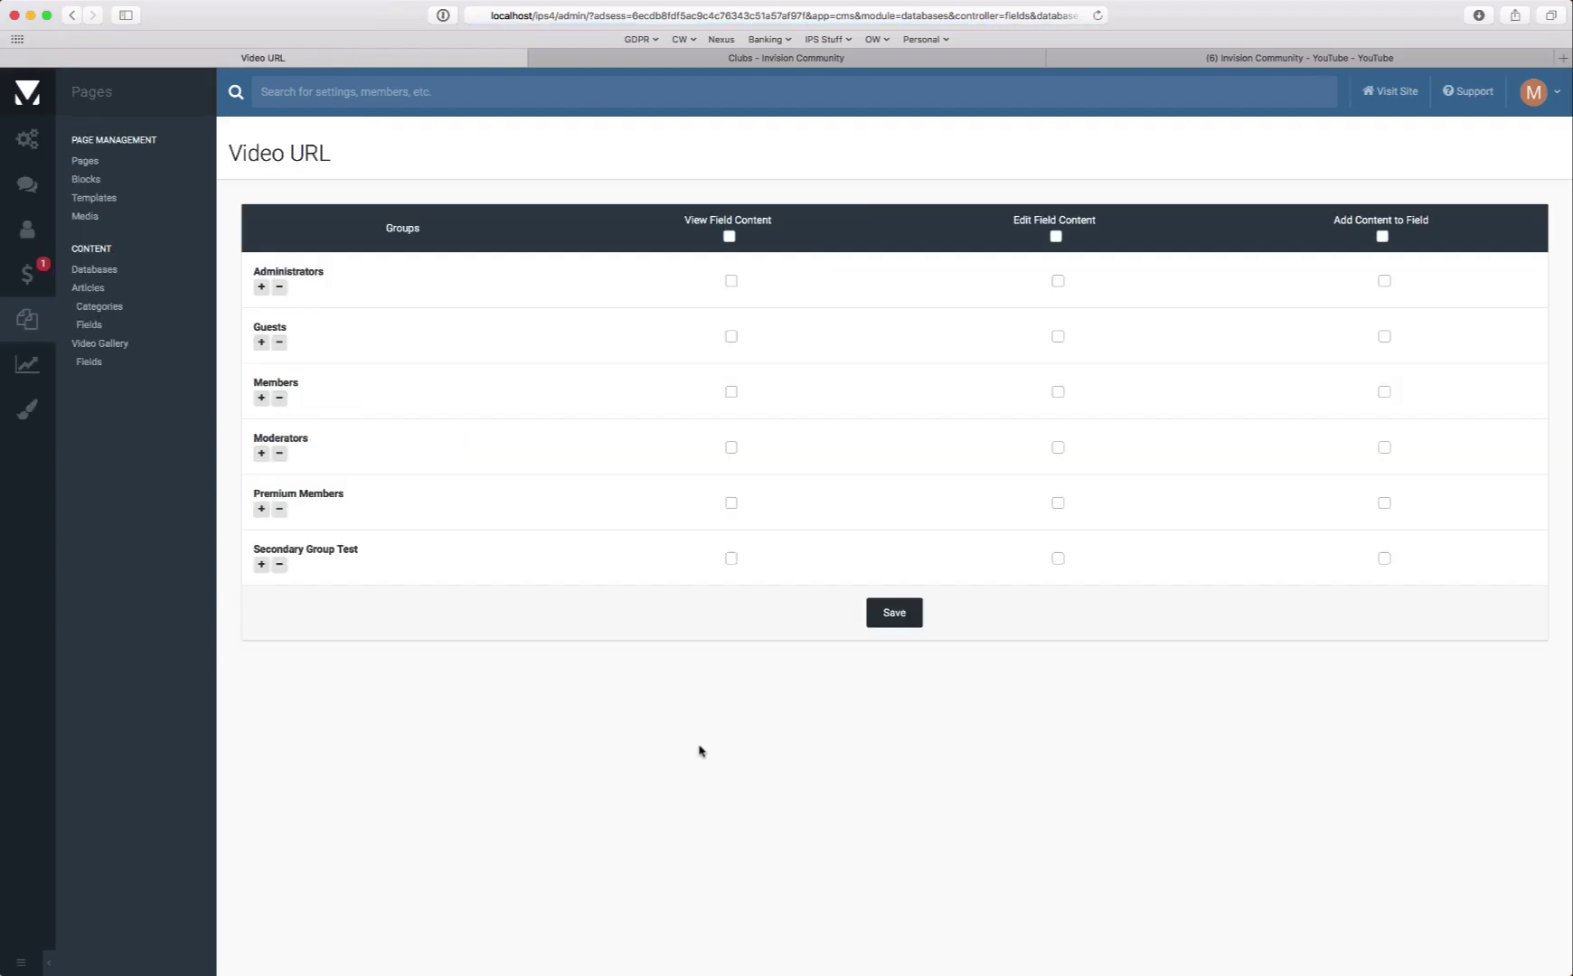
{"action": "left_click", "coordinate": [261, 286]}
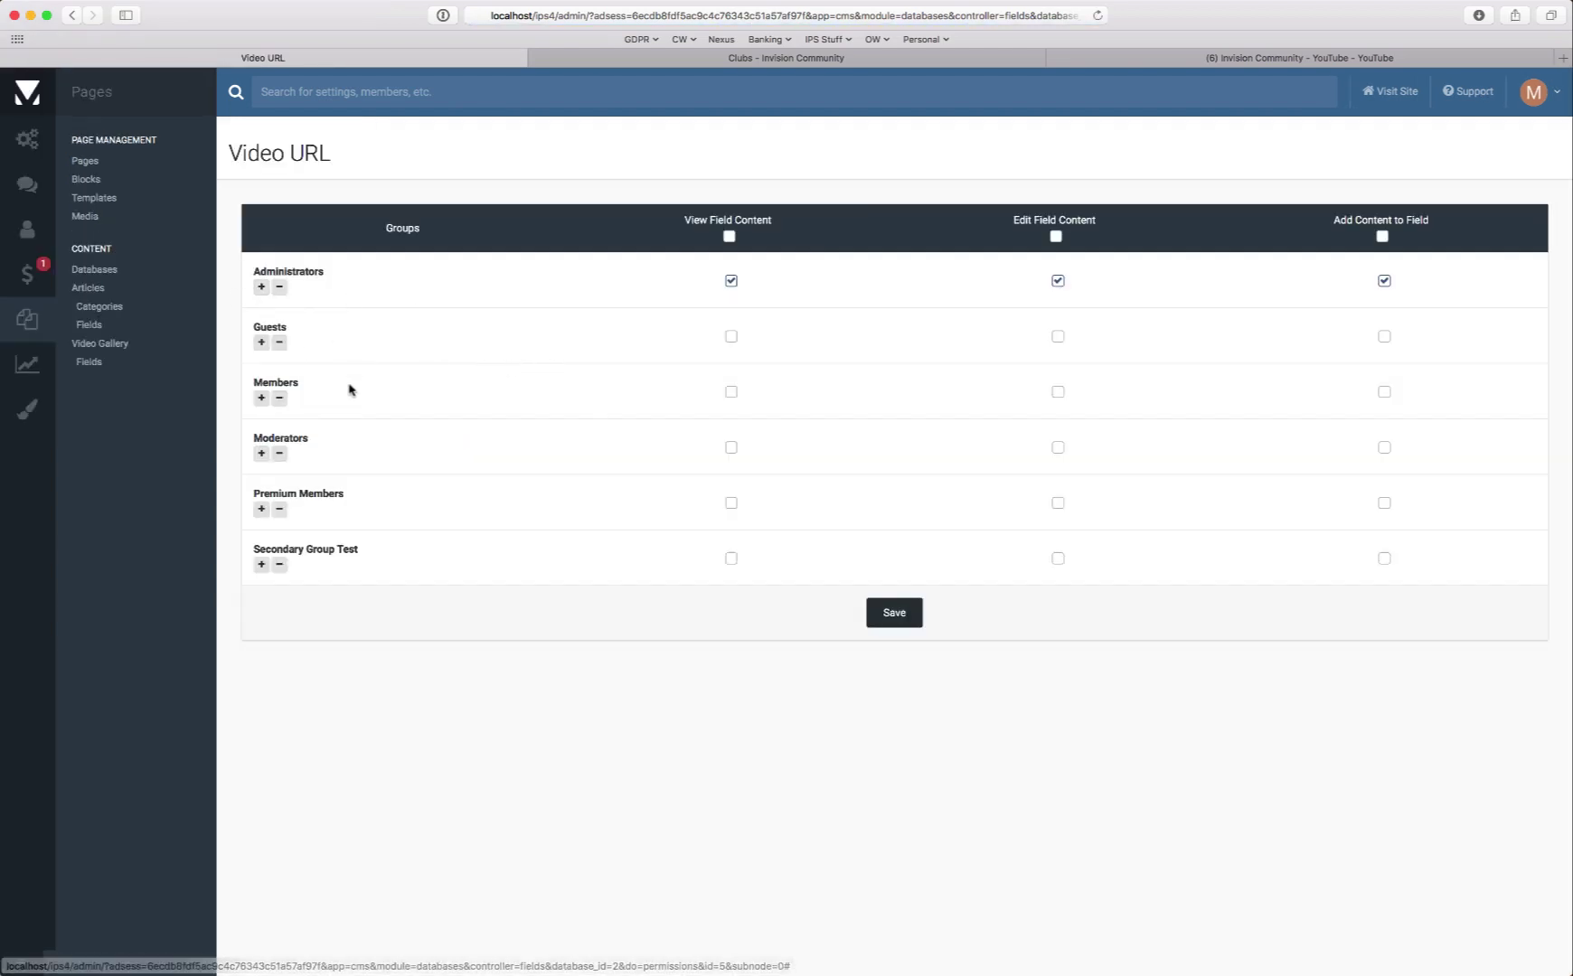
{"action": "left_click", "coordinate": [729, 239]}
{"action": "left_click", "coordinate": [890, 615]}
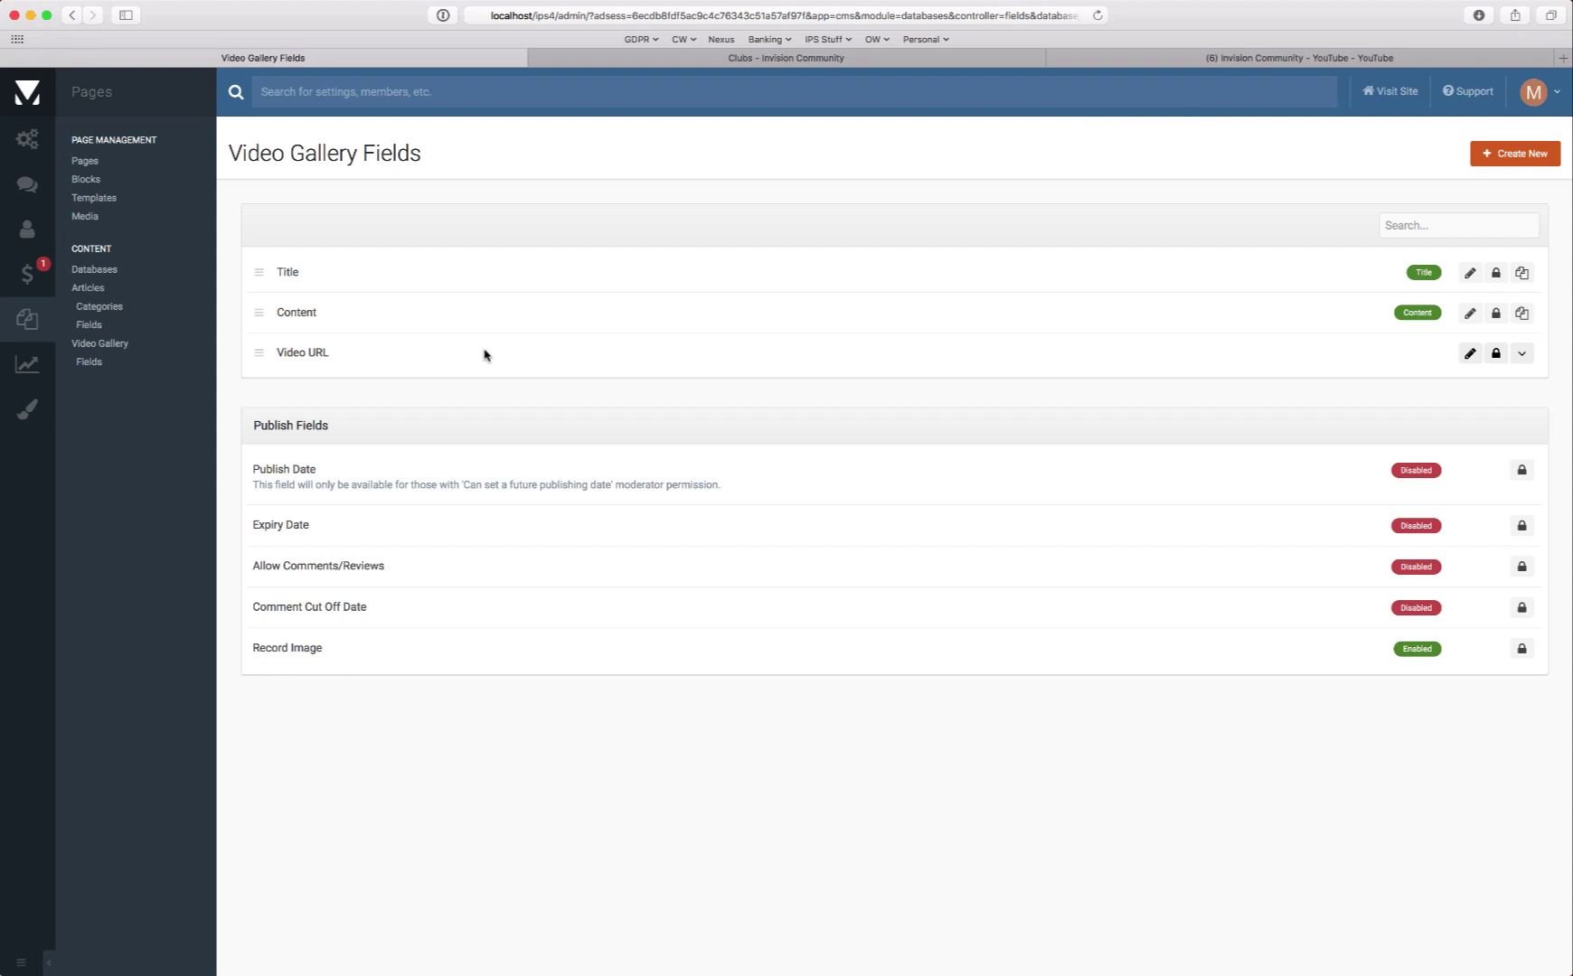
Step: Open the videos.html page in the page builder and finish editing
{"action": "left_click", "coordinate": [91, 168]}
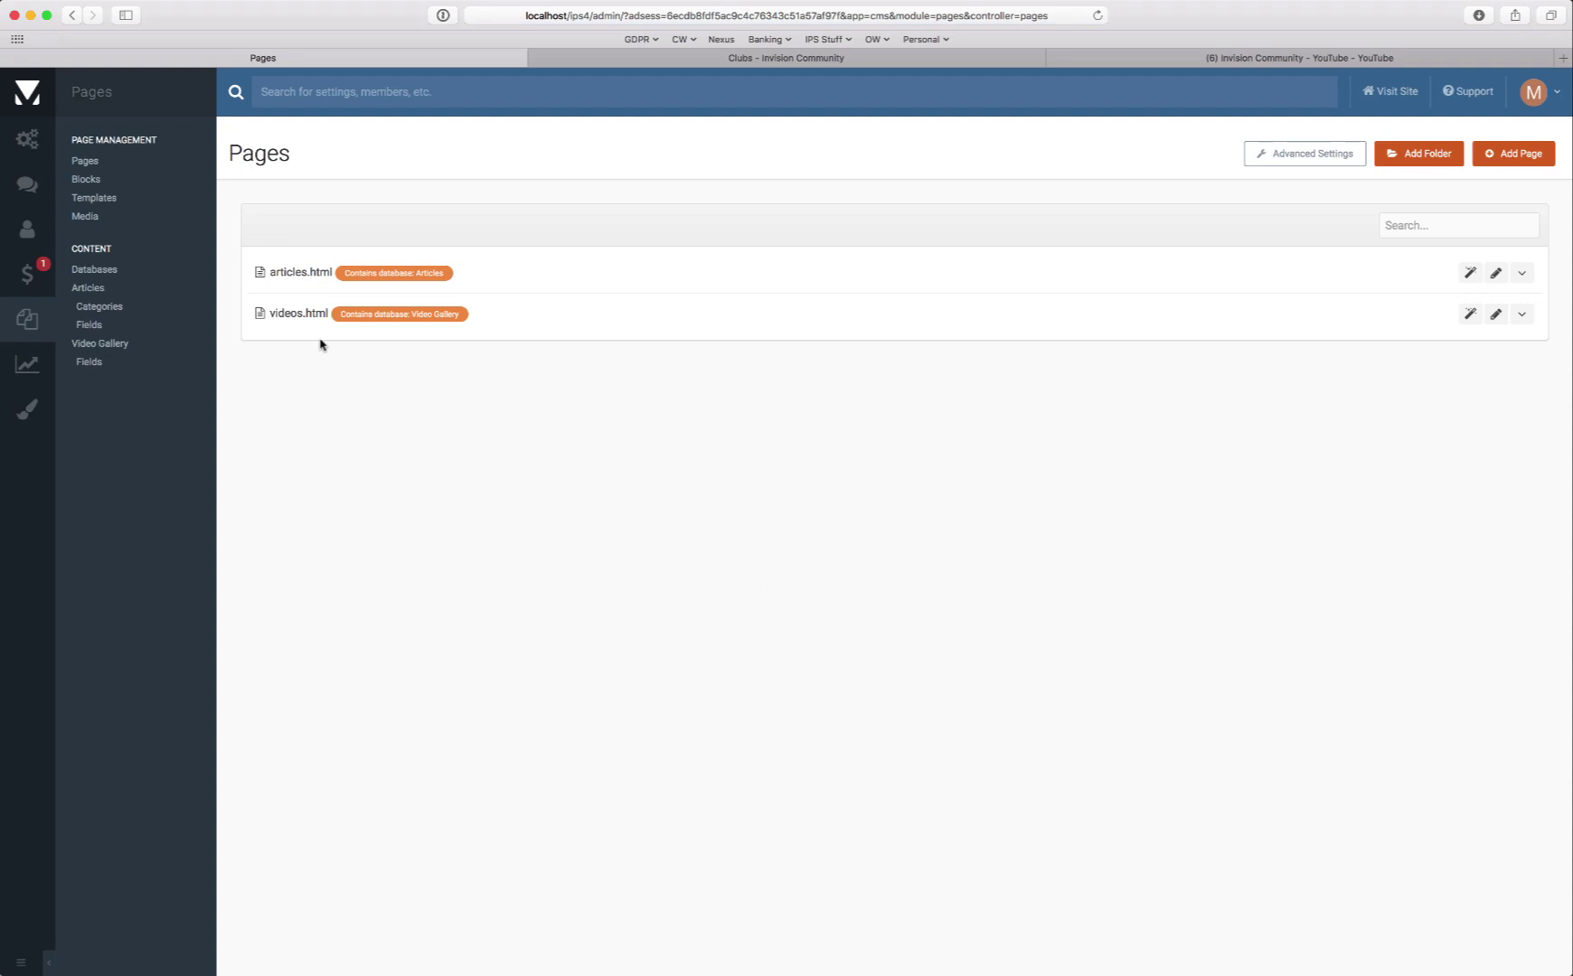
{"action": "left_click", "coordinate": [1469, 314]}
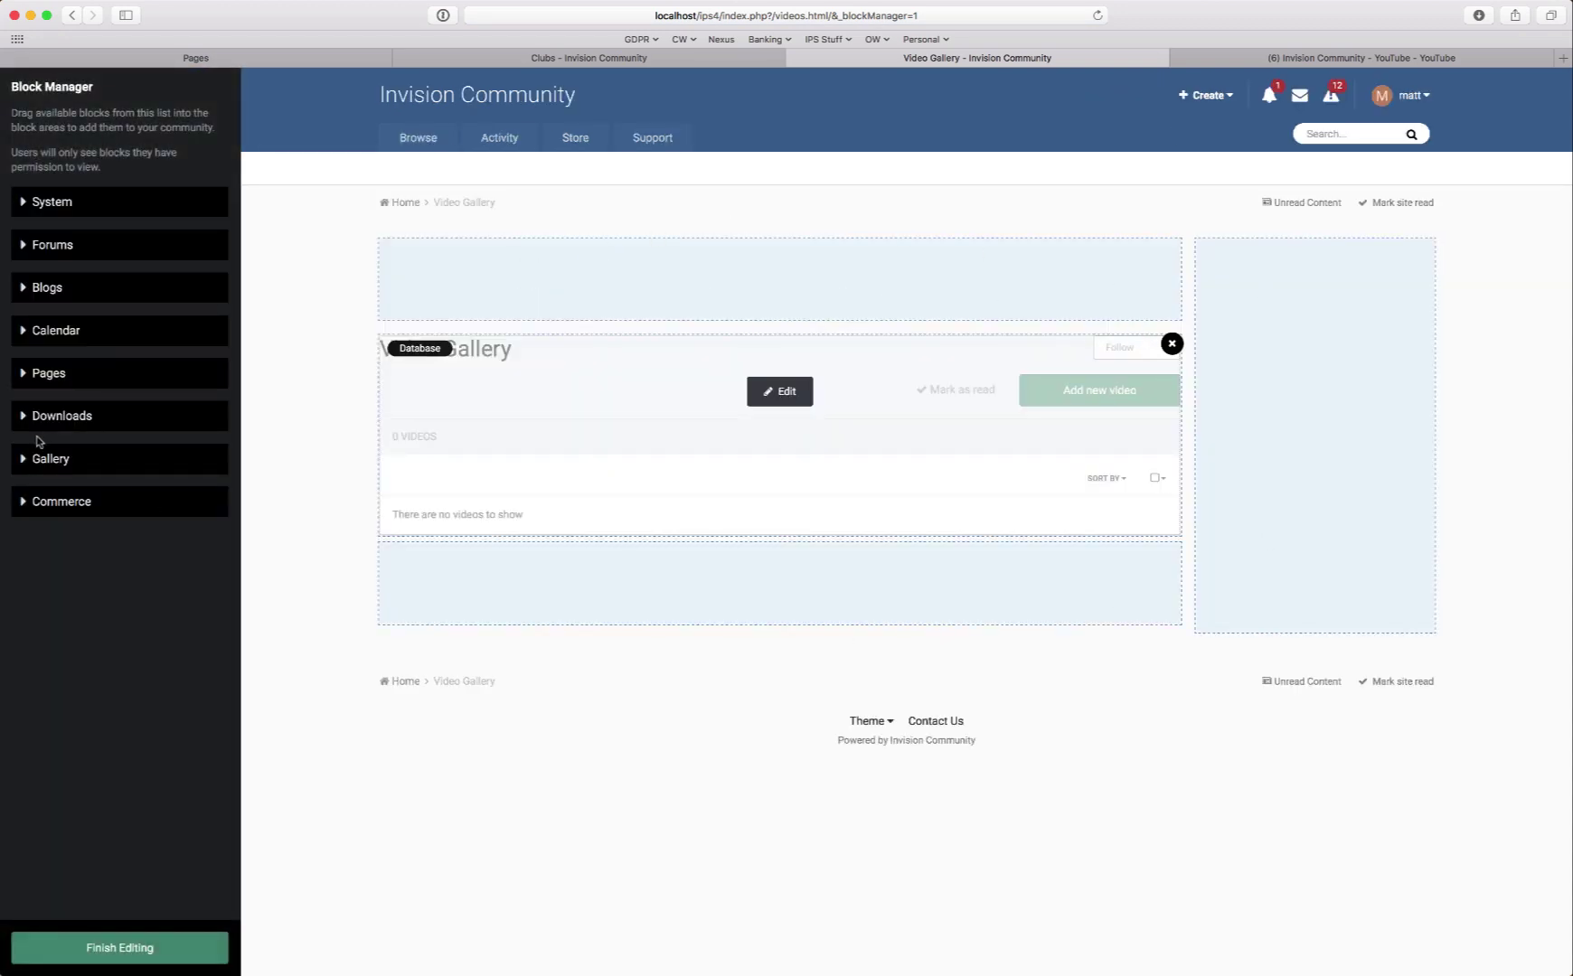
{"action": "left_click", "coordinate": [28, 217]}
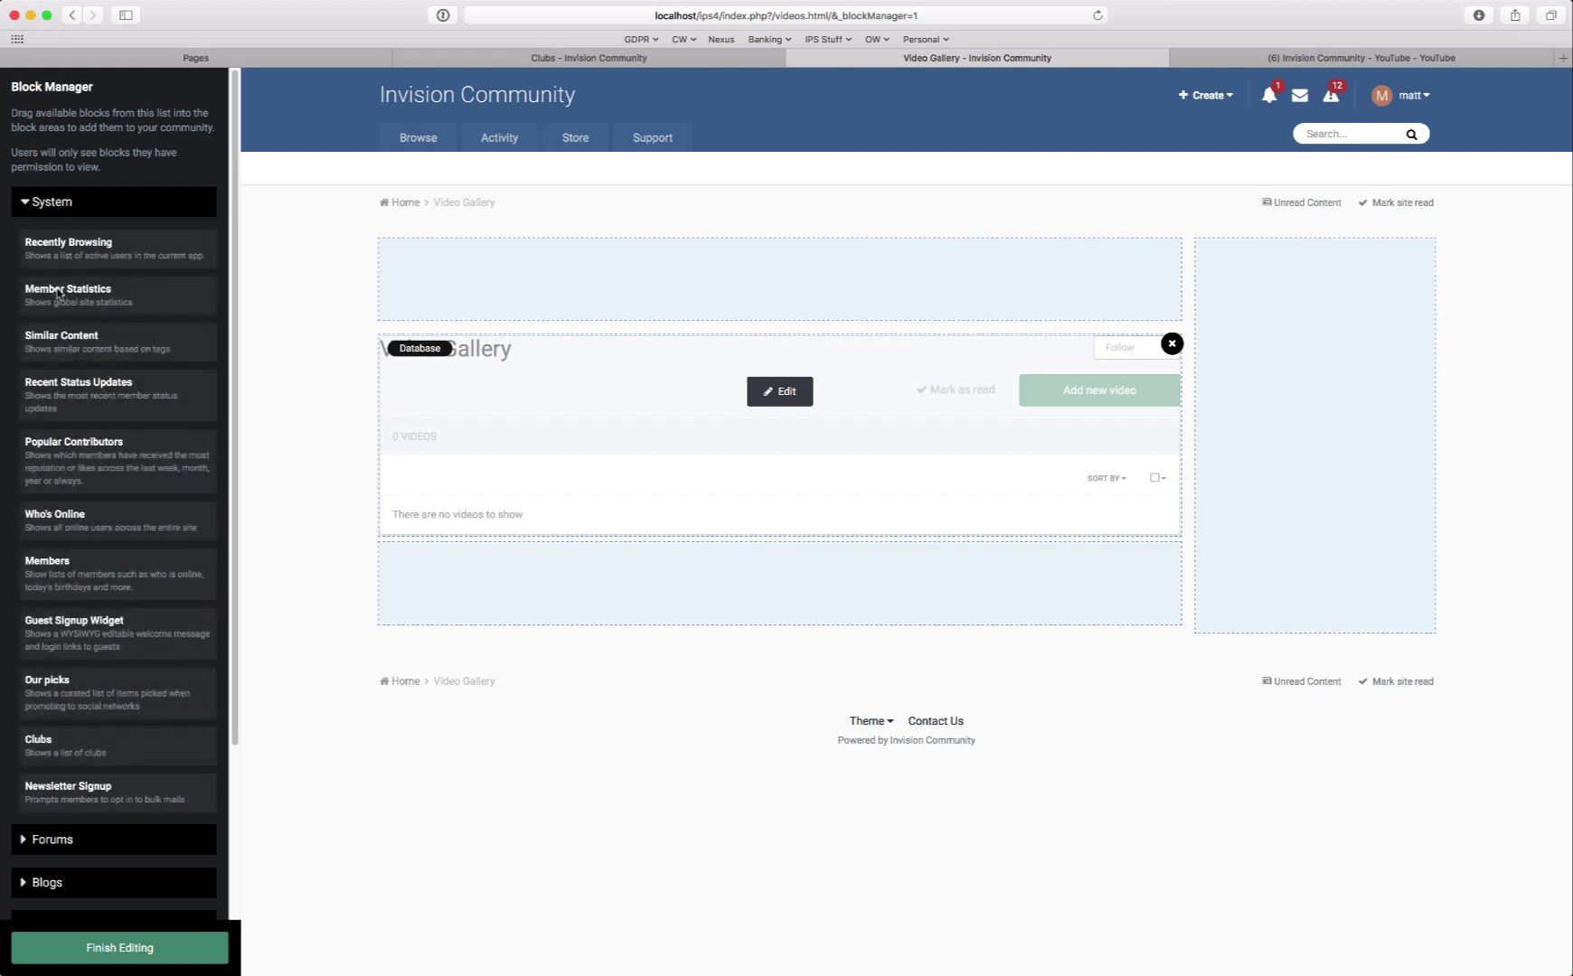
{"action": "left_click", "coordinate": [25, 217]}
{"action": "left_click", "coordinate": [18, 381]}
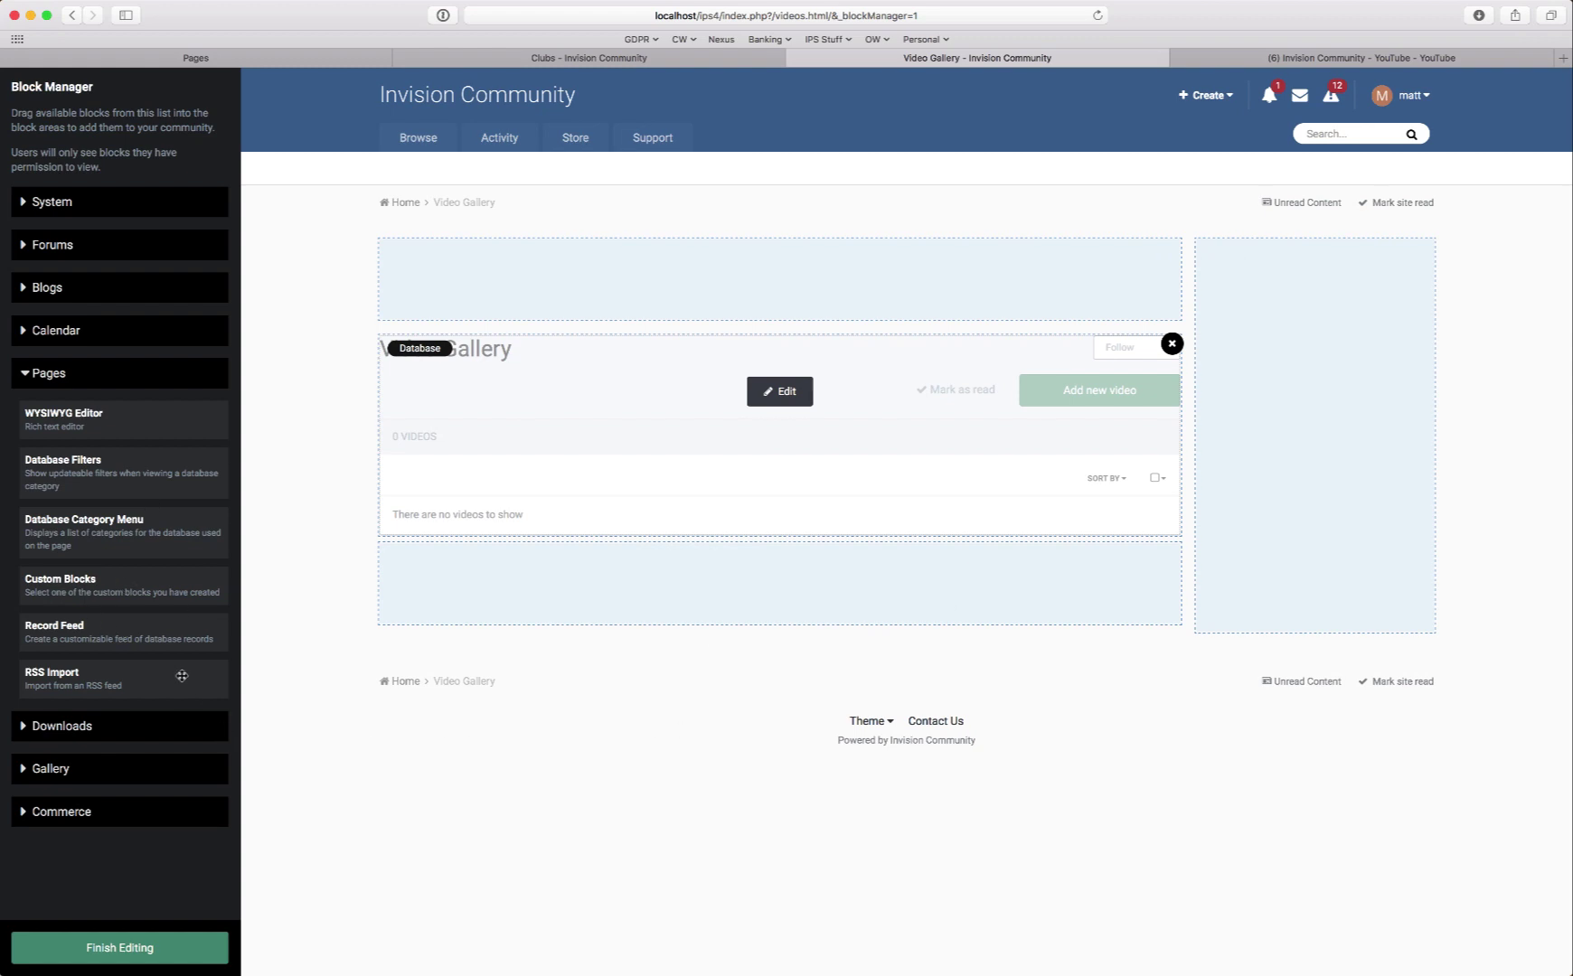
{"action": "left_click", "coordinate": [48, 374]}
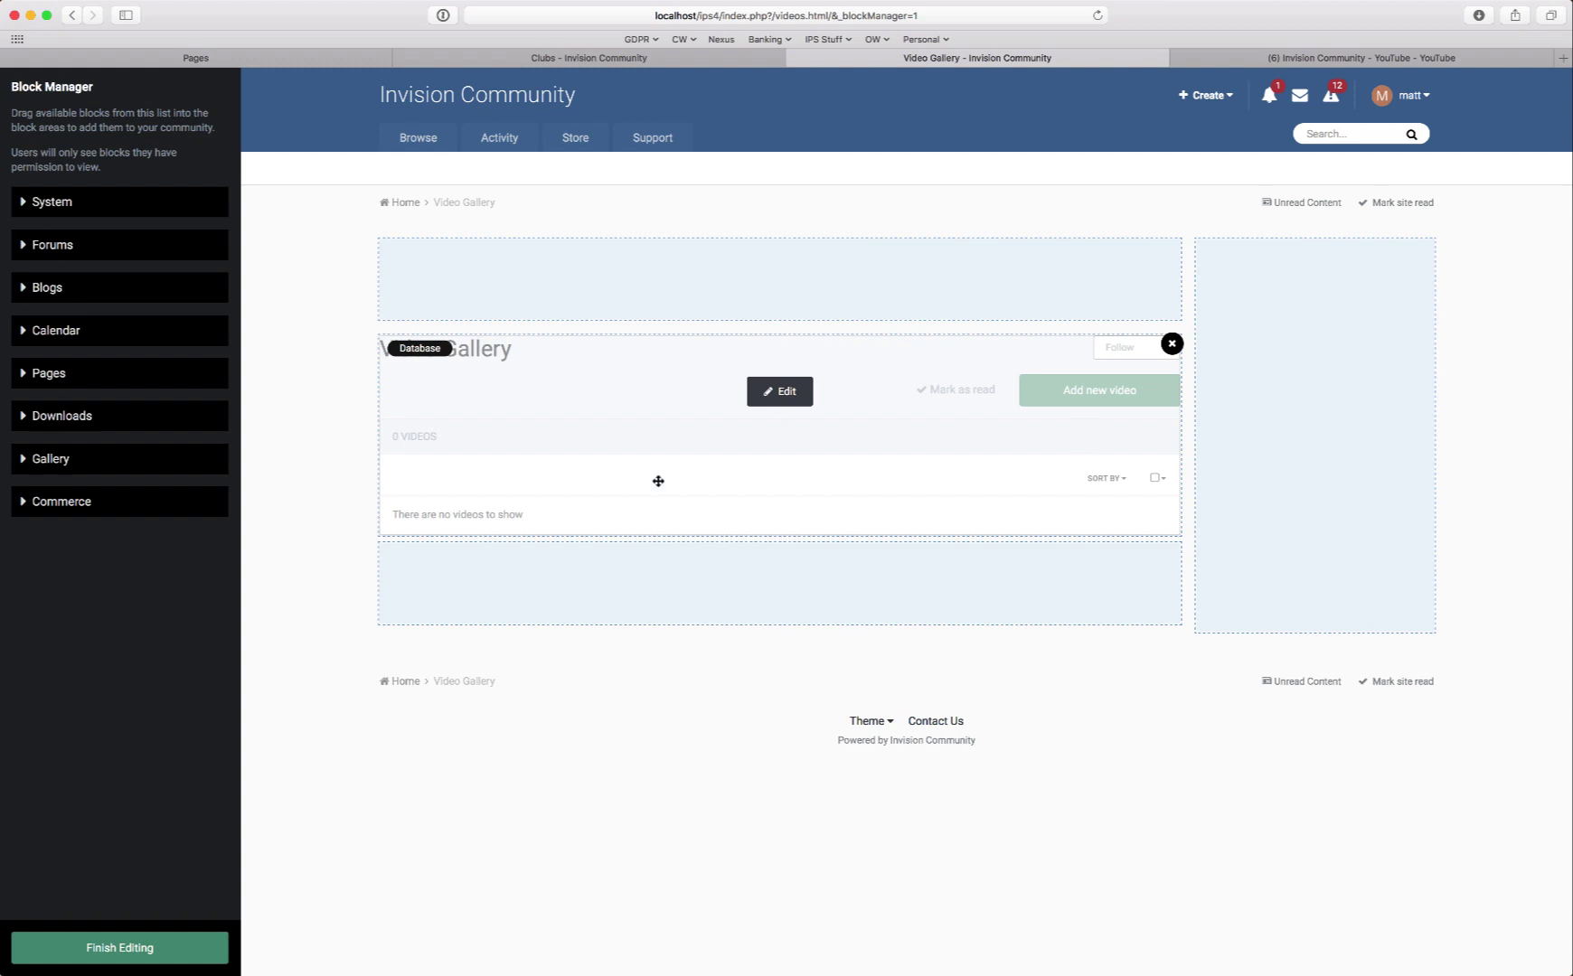
{"action": "left_click", "coordinate": [90, 949]}
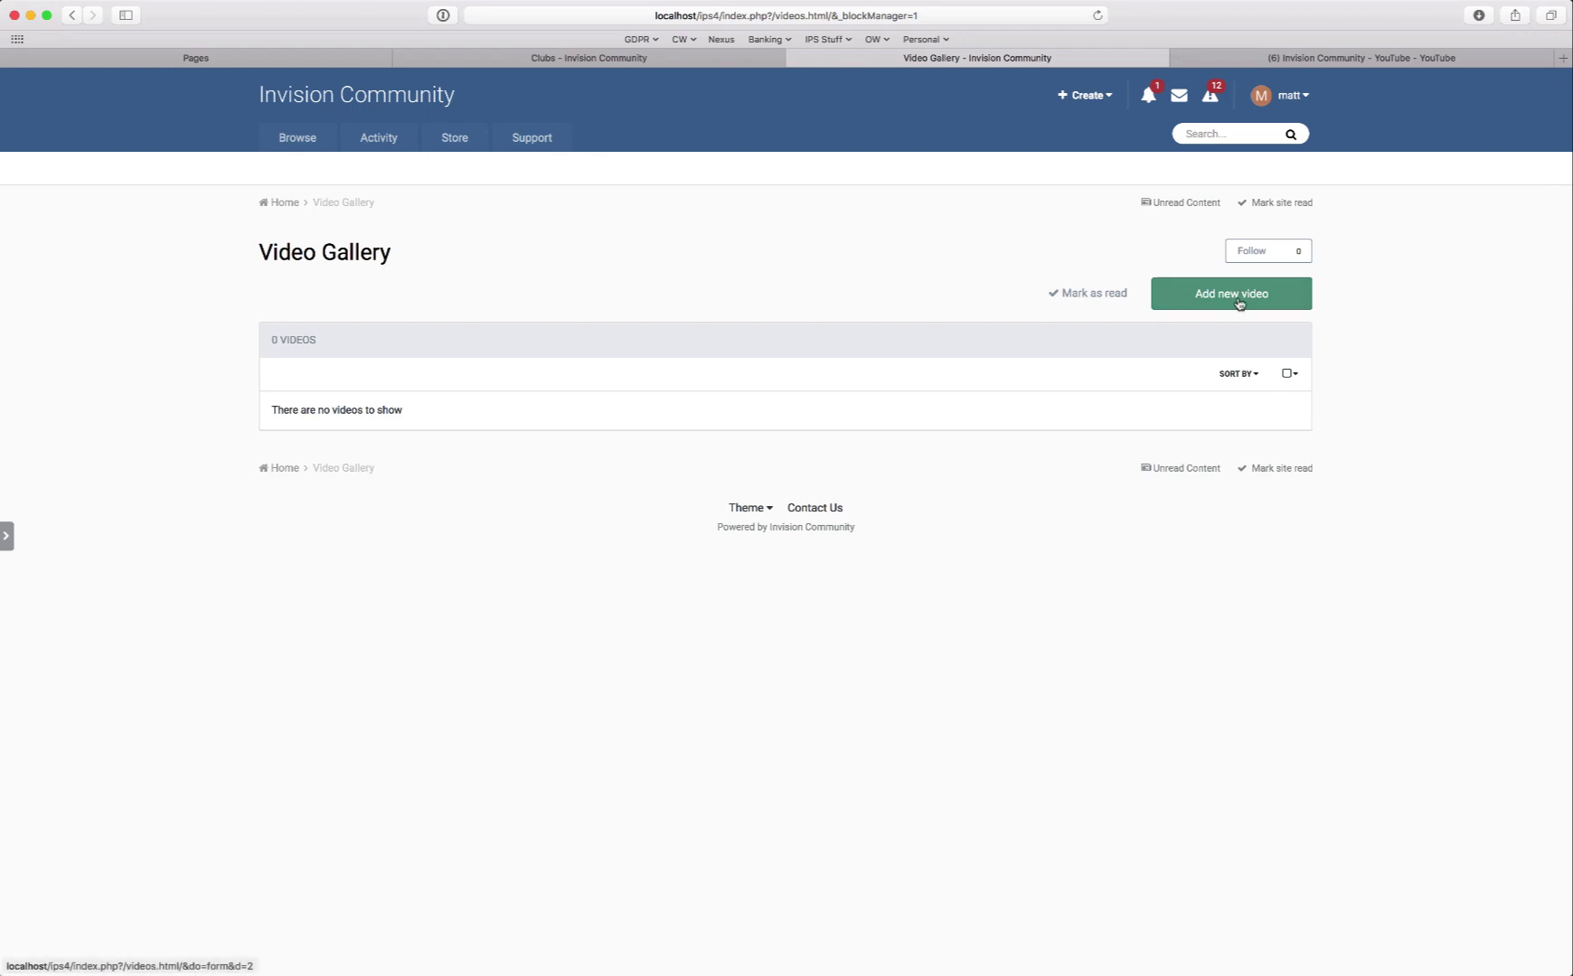
Step: Start a new video record and copy the link of the newest YouTube channel video
{"action": "left_click", "coordinate": [1239, 303]}
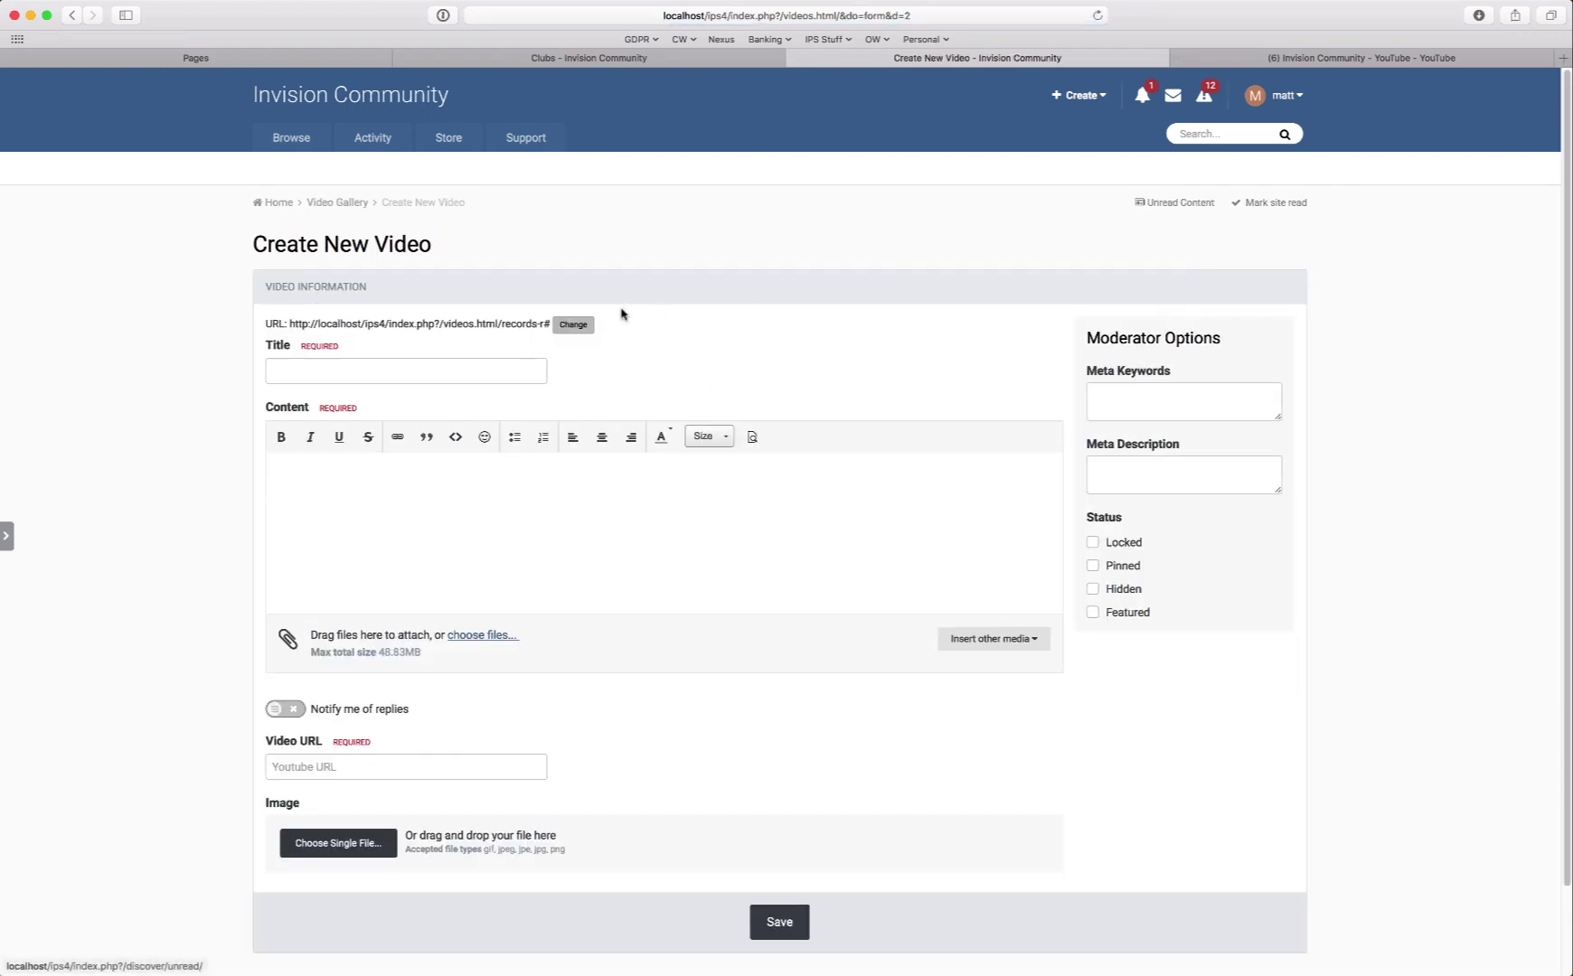
{"action": "left_click", "coordinate": [529, 366]}
{"action": "left_click", "coordinate": [1447, 56]}
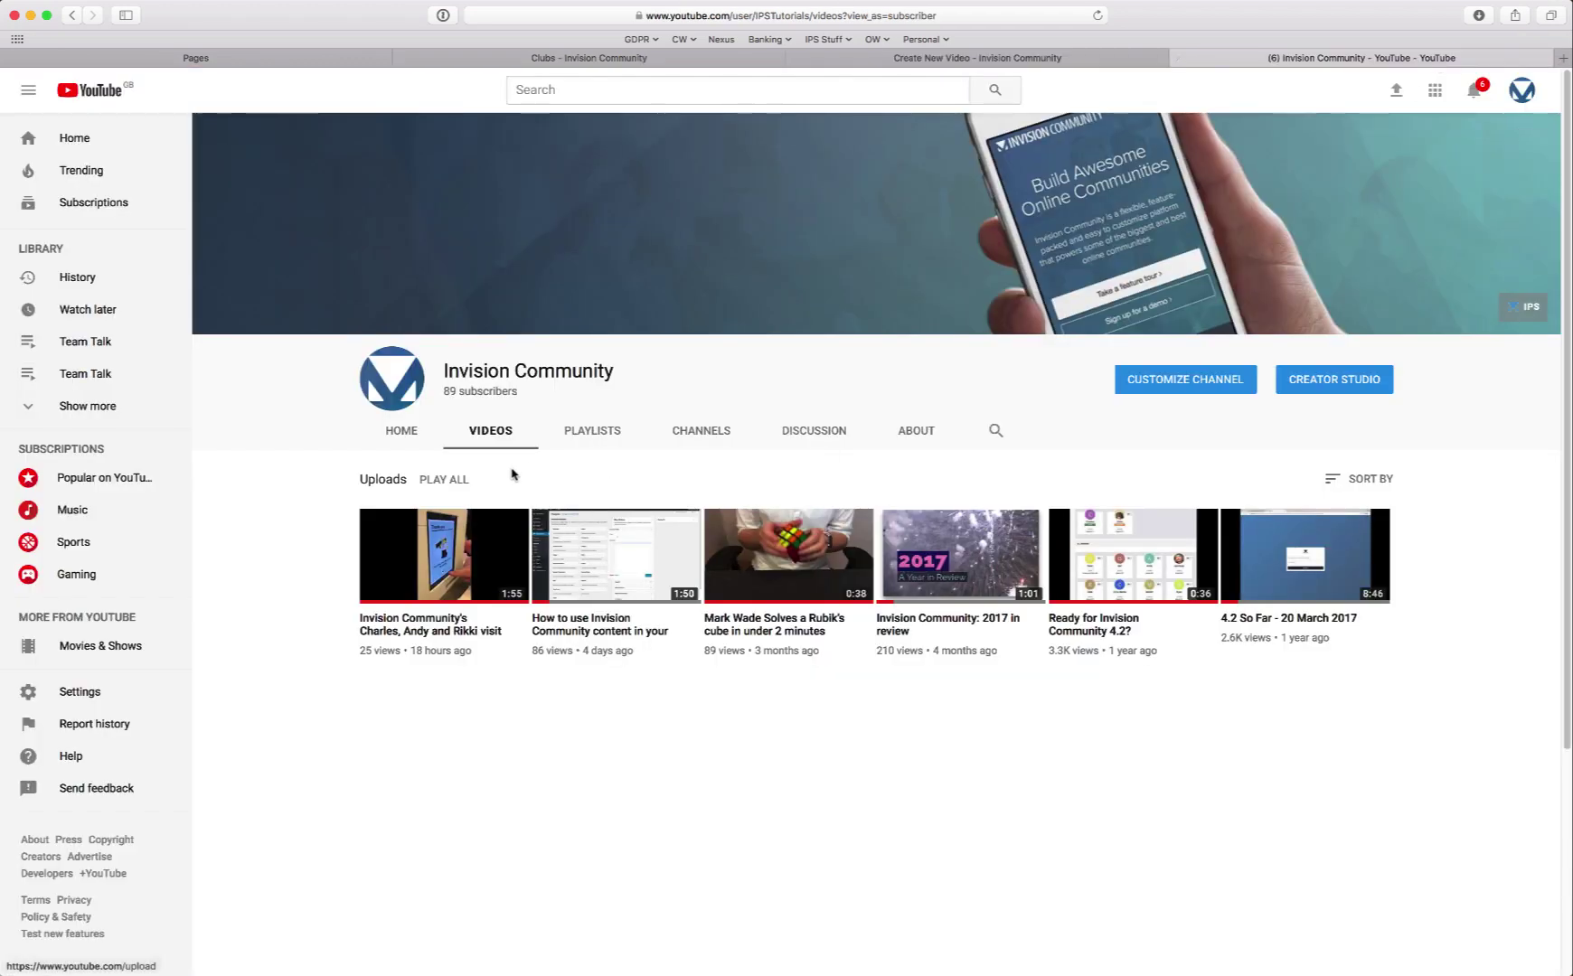
{"action": "right_click", "coordinate": [429, 632]}
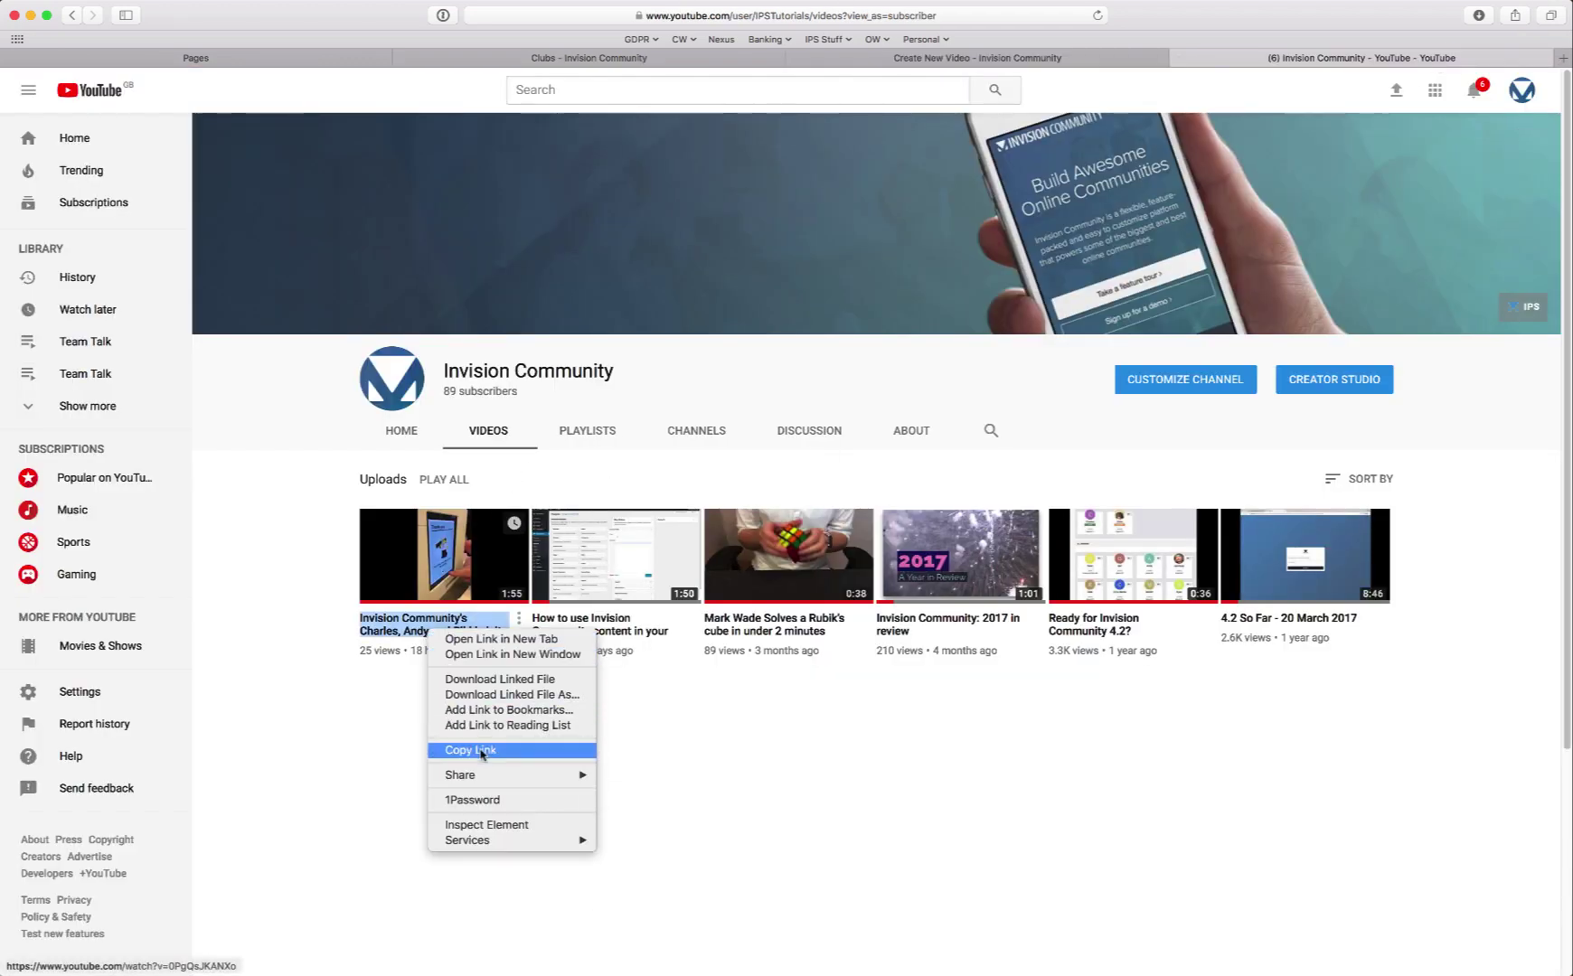
{"action": "left_click", "coordinate": [482, 750]}
Step: Enter the title LEGO Lunch and a short description of the video
{"action": "left_click", "coordinate": [1006, 61]}
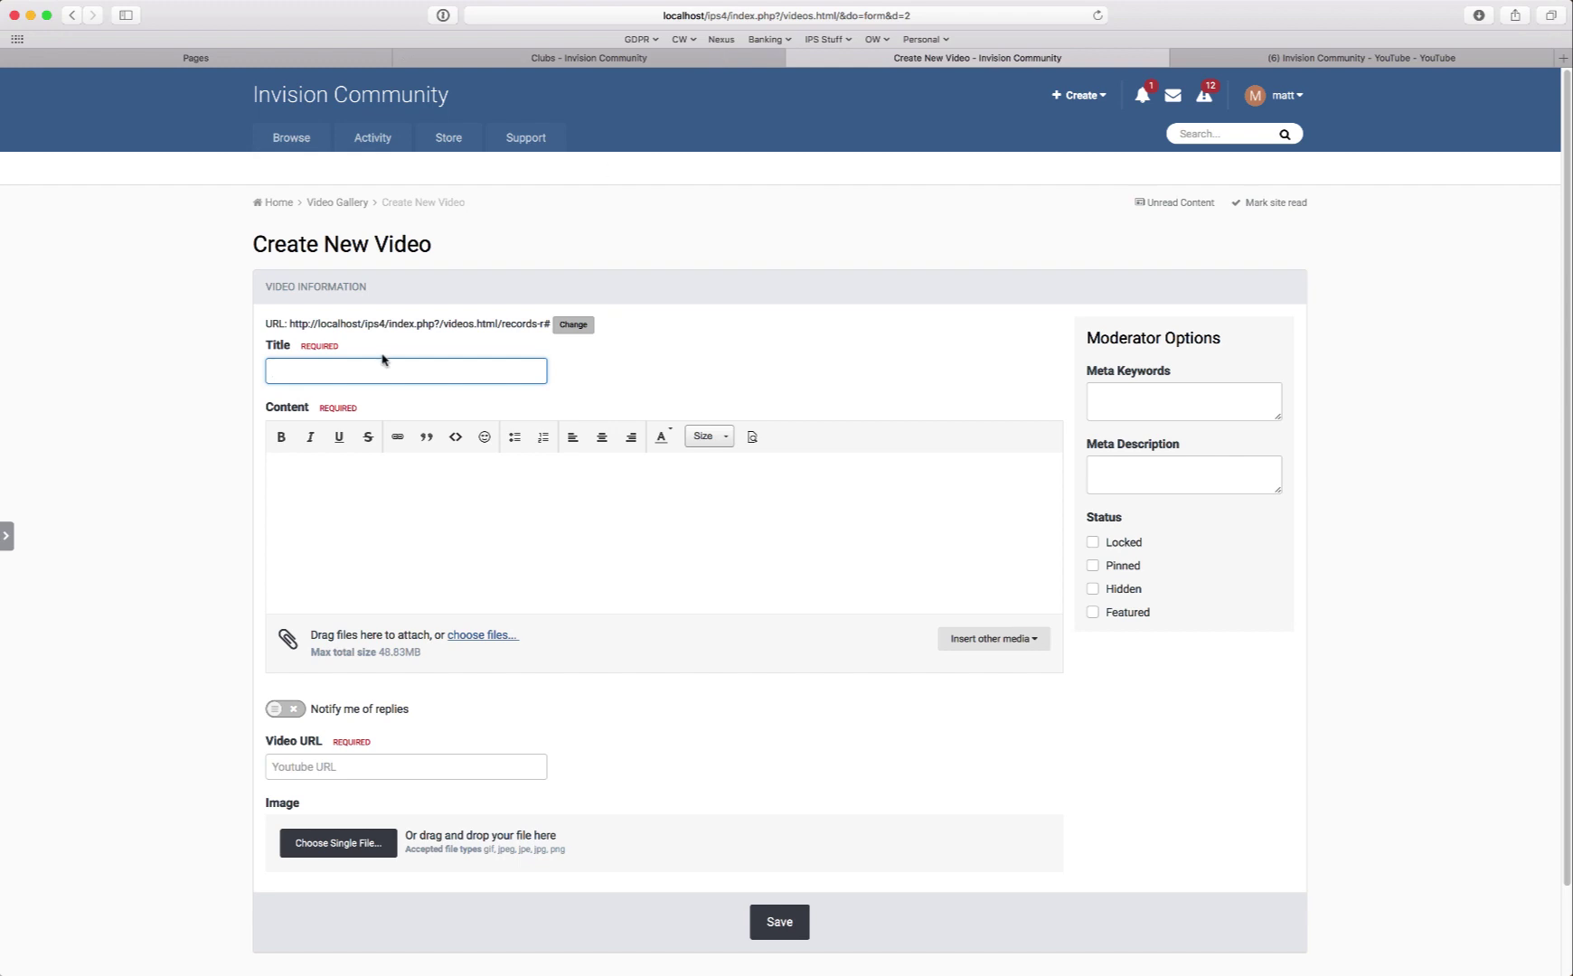
{"action": "type", "text": "LEGO Lunch"}
{"action": "left_click", "coordinate": [429, 484]}
{"action": "type", "text": "He"}
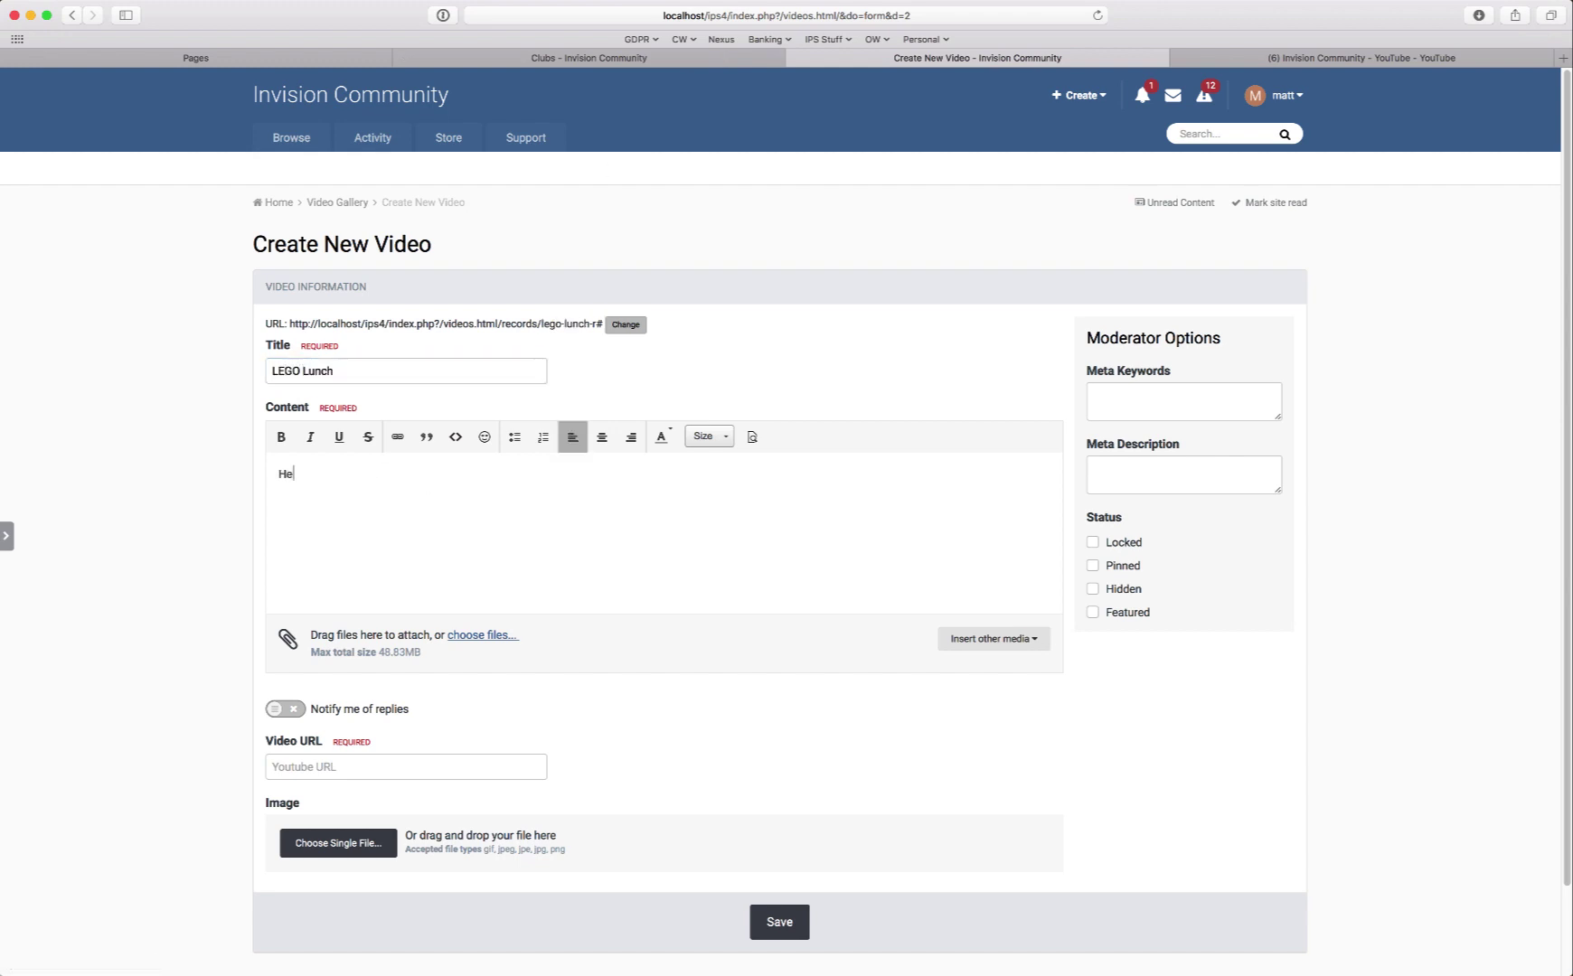
{"action": "type", "text": "re Charles, Andy and Rikki have "}
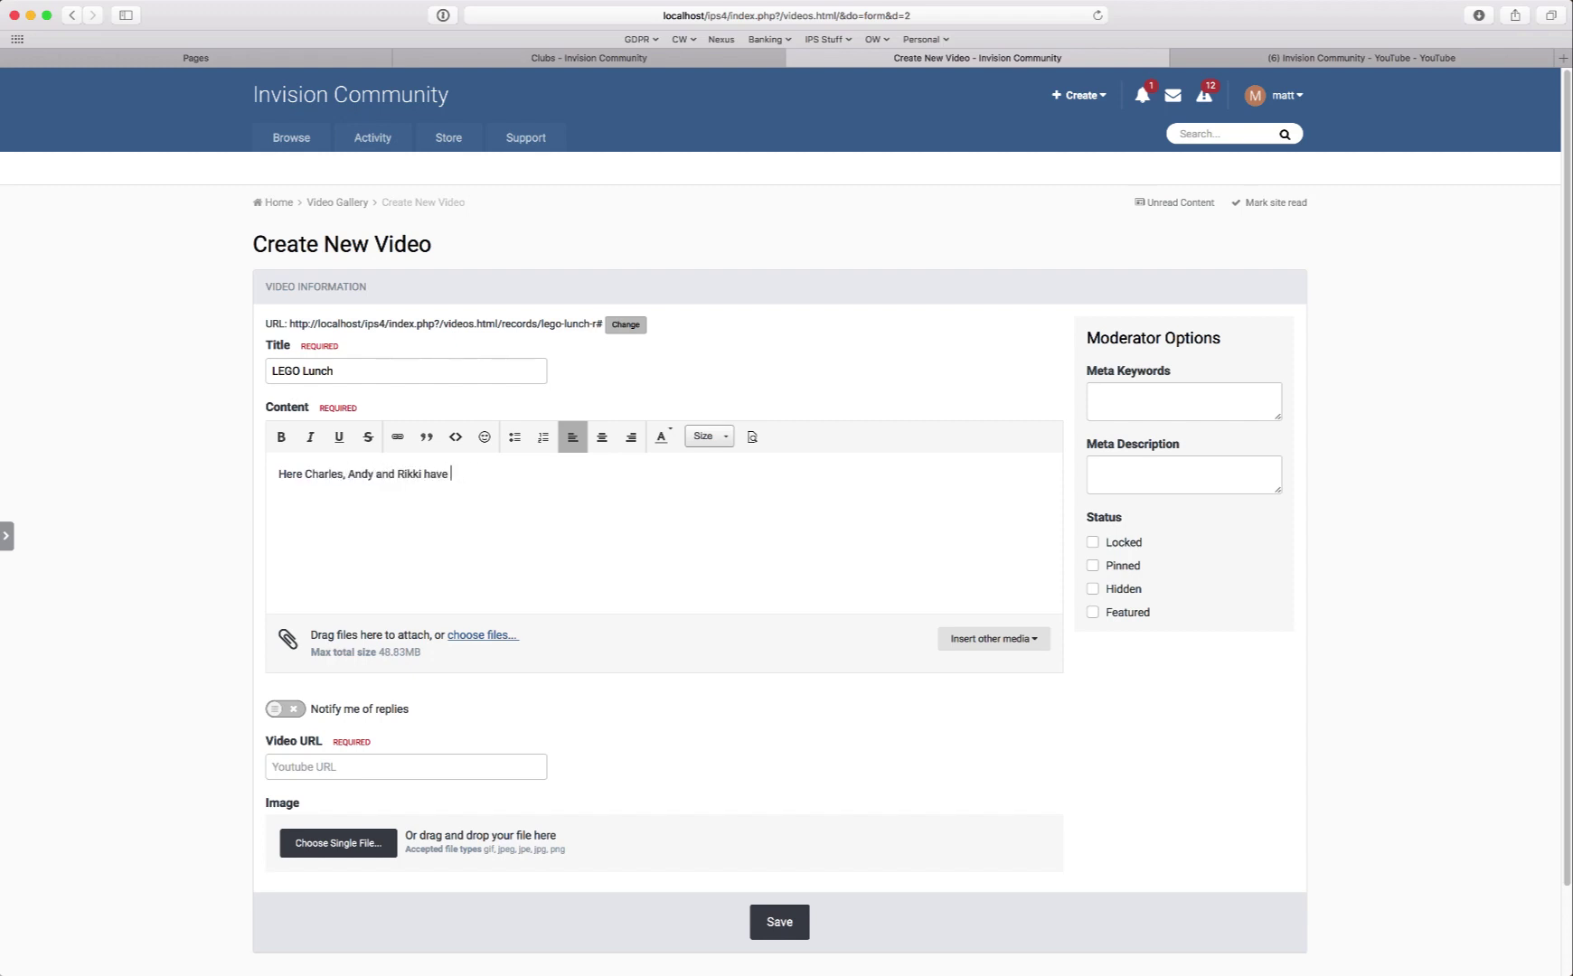
{"action": "type", "text": "fun ch at LEGO."}
Step: Paste the copied YouTube link into Video URL and save the record
{"action": "scroll", "coordinate": [461, 735], "scroll_direction": "down", "scroll_amount": 2}
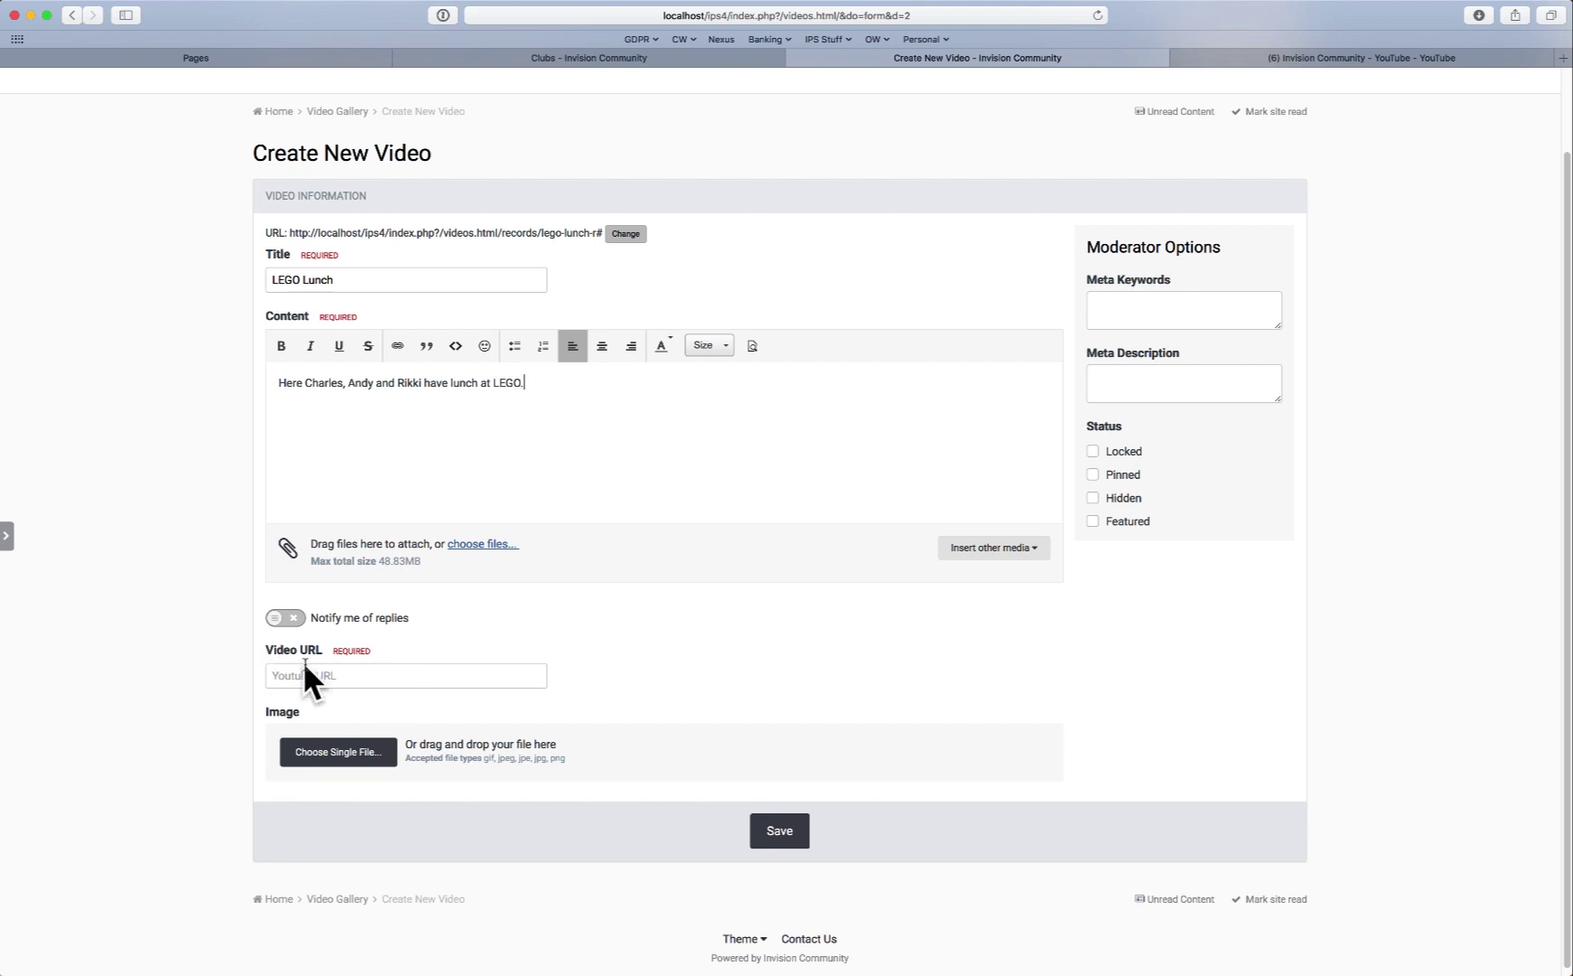
{"action": "left_click", "coordinate": [280, 674]}
{"action": "key", "text": "super+v"}
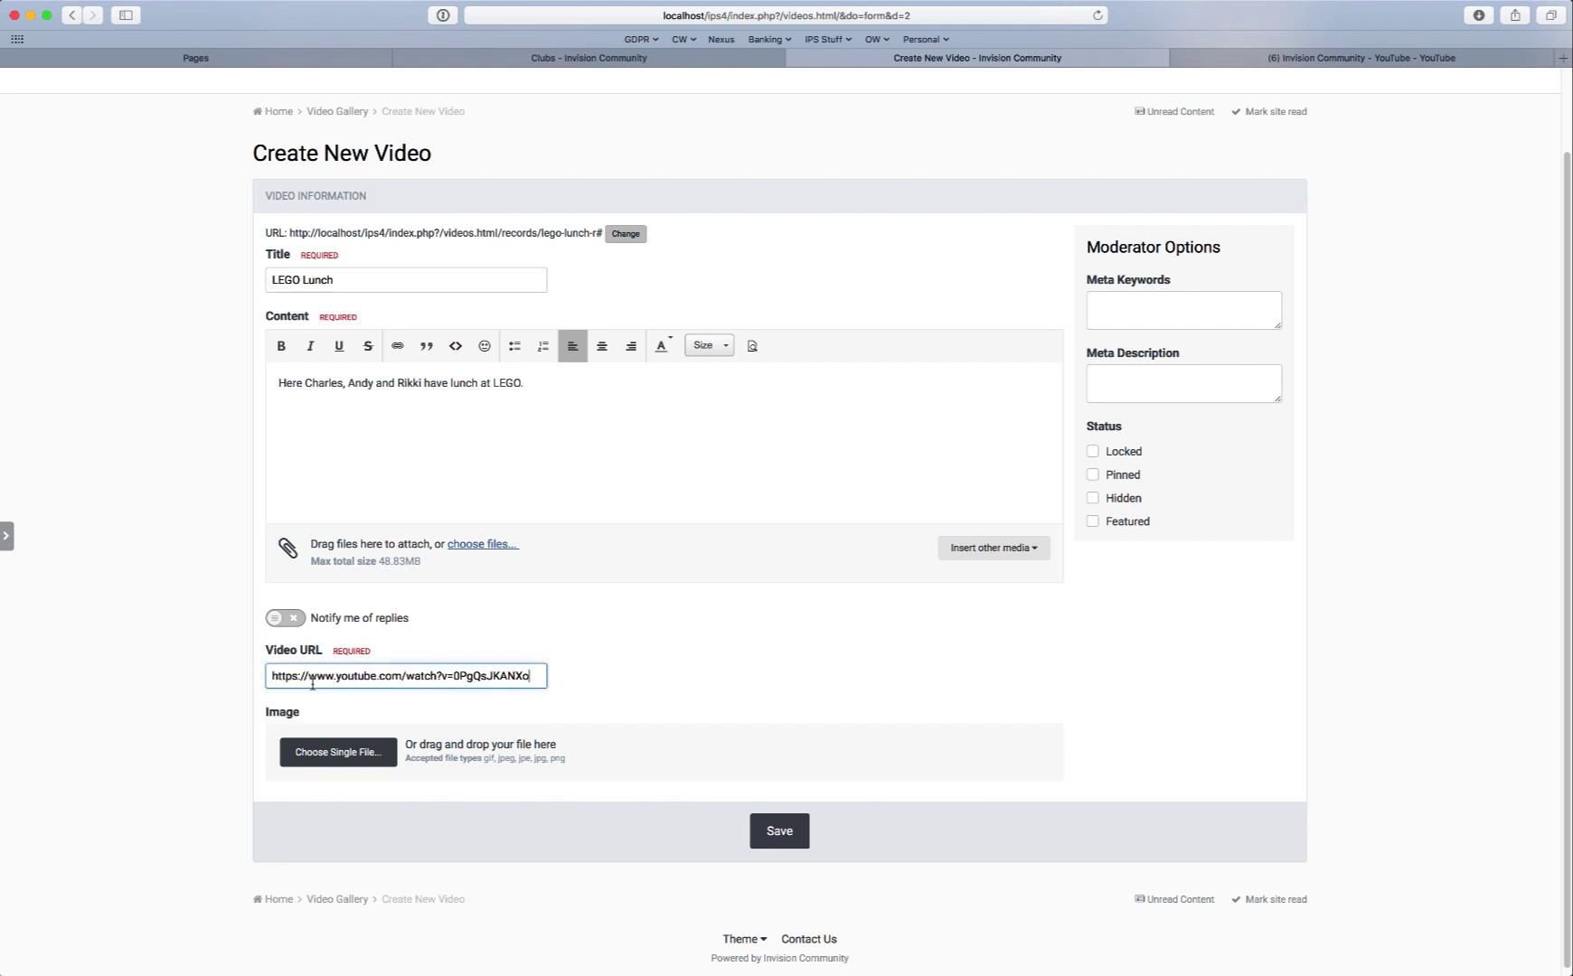
{"action": "left_click", "coordinate": [477, 849]}
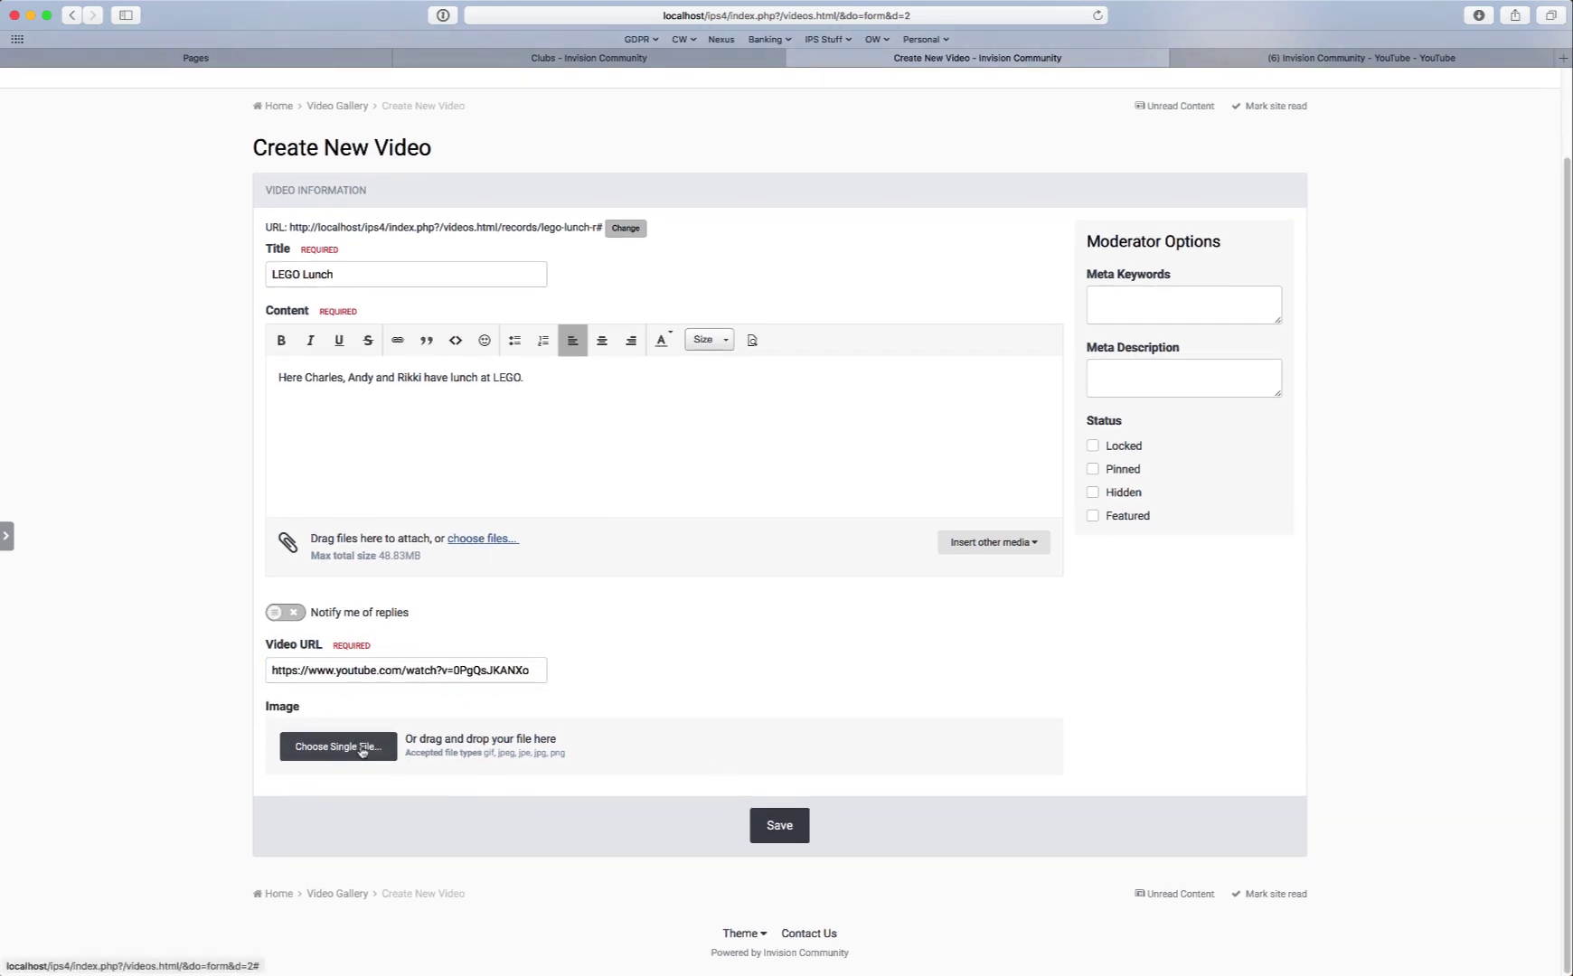
{"action": "left_click", "coordinate": [765, 830]}
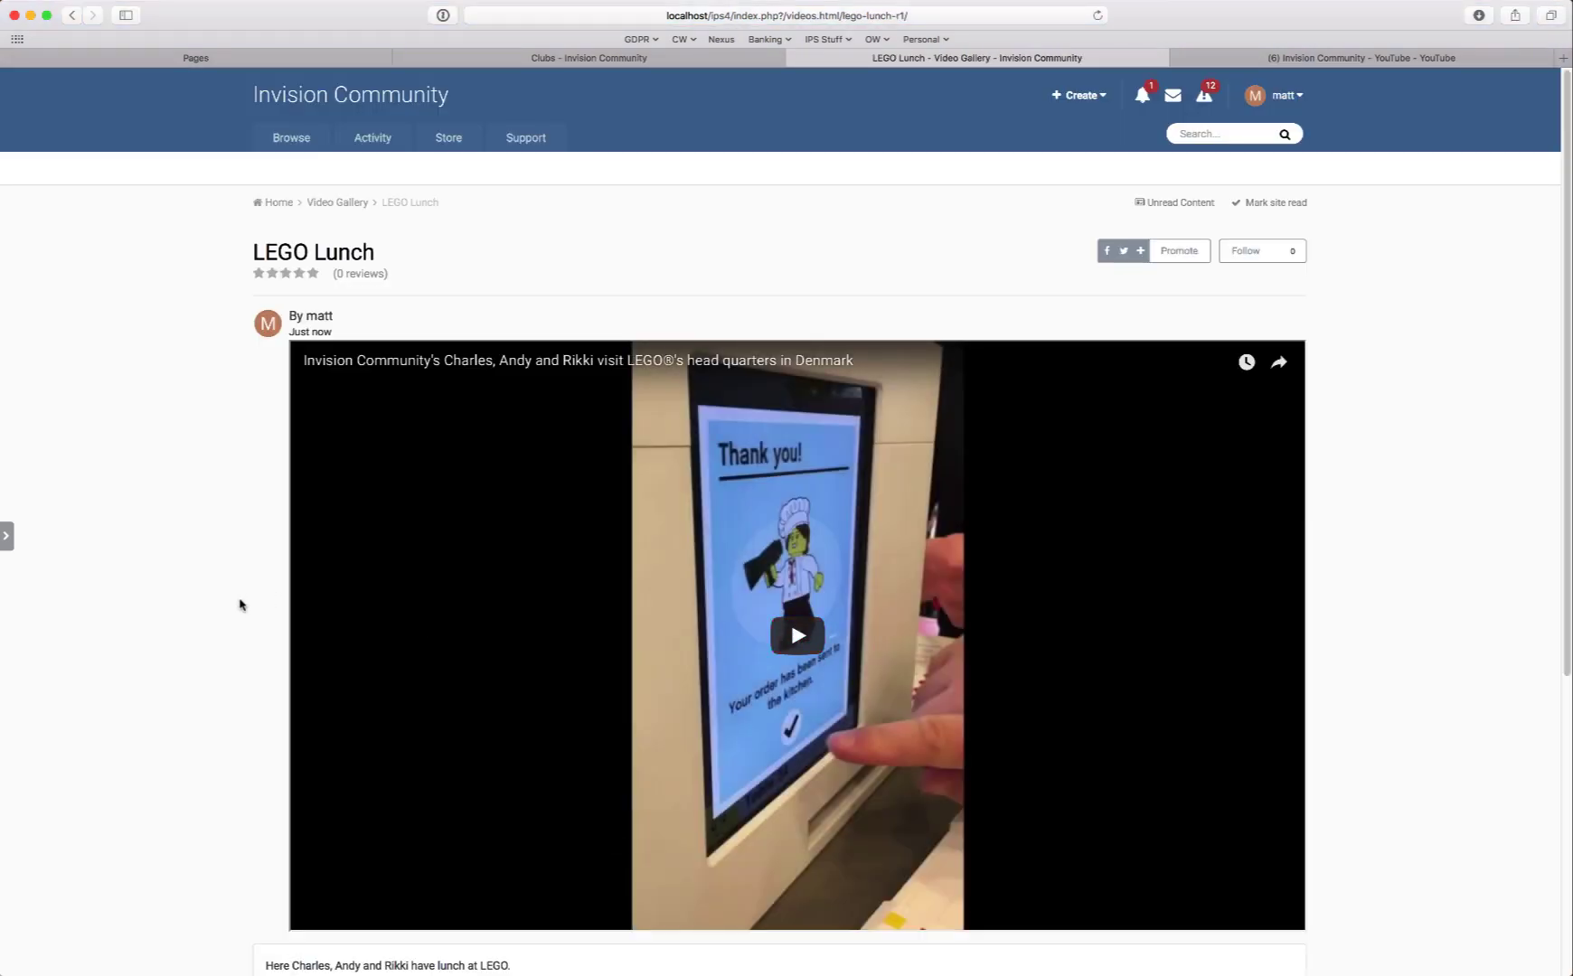
Step: Review the LEGO Lunch record's empty Comments and Reviews tabs, then go back to Video Gallery
{"action": "scroll", "coordinate": [226, 606], "scroll_direction": "down", "scroll_amount": 5}
{"action": "scroll", "coordinate": [239, 623], "scroll_direction": "up", "scroll_amount": 2}
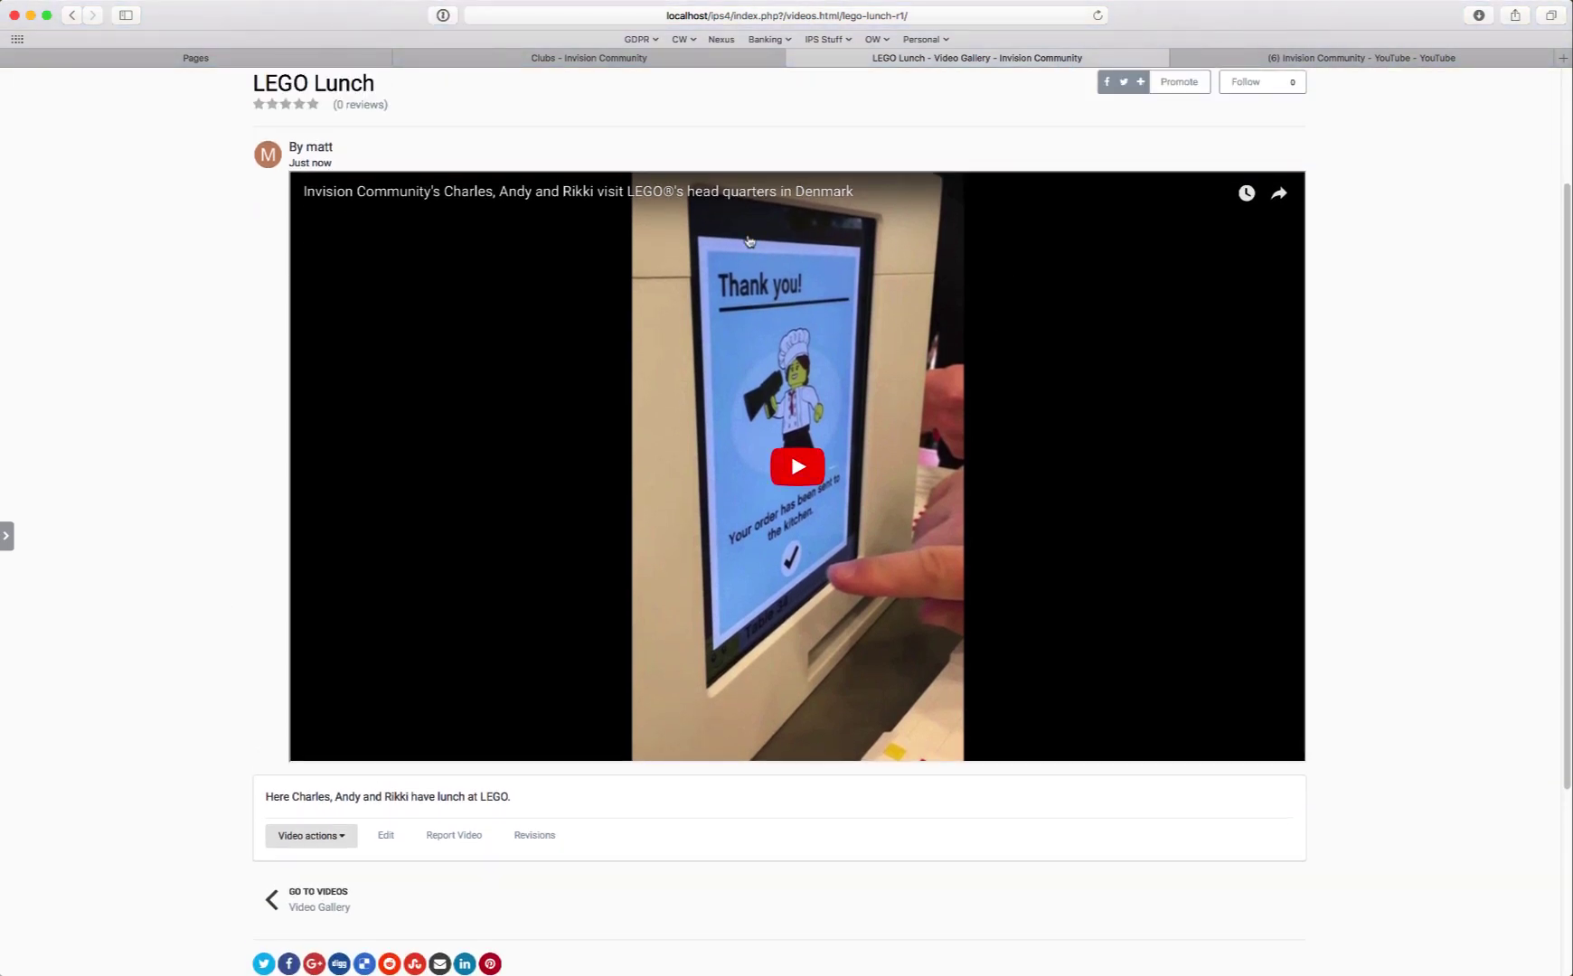
{"action": "scroll", "coordinate": [136, 628], "scroll_direction": "down", "scroll_amount": 3}
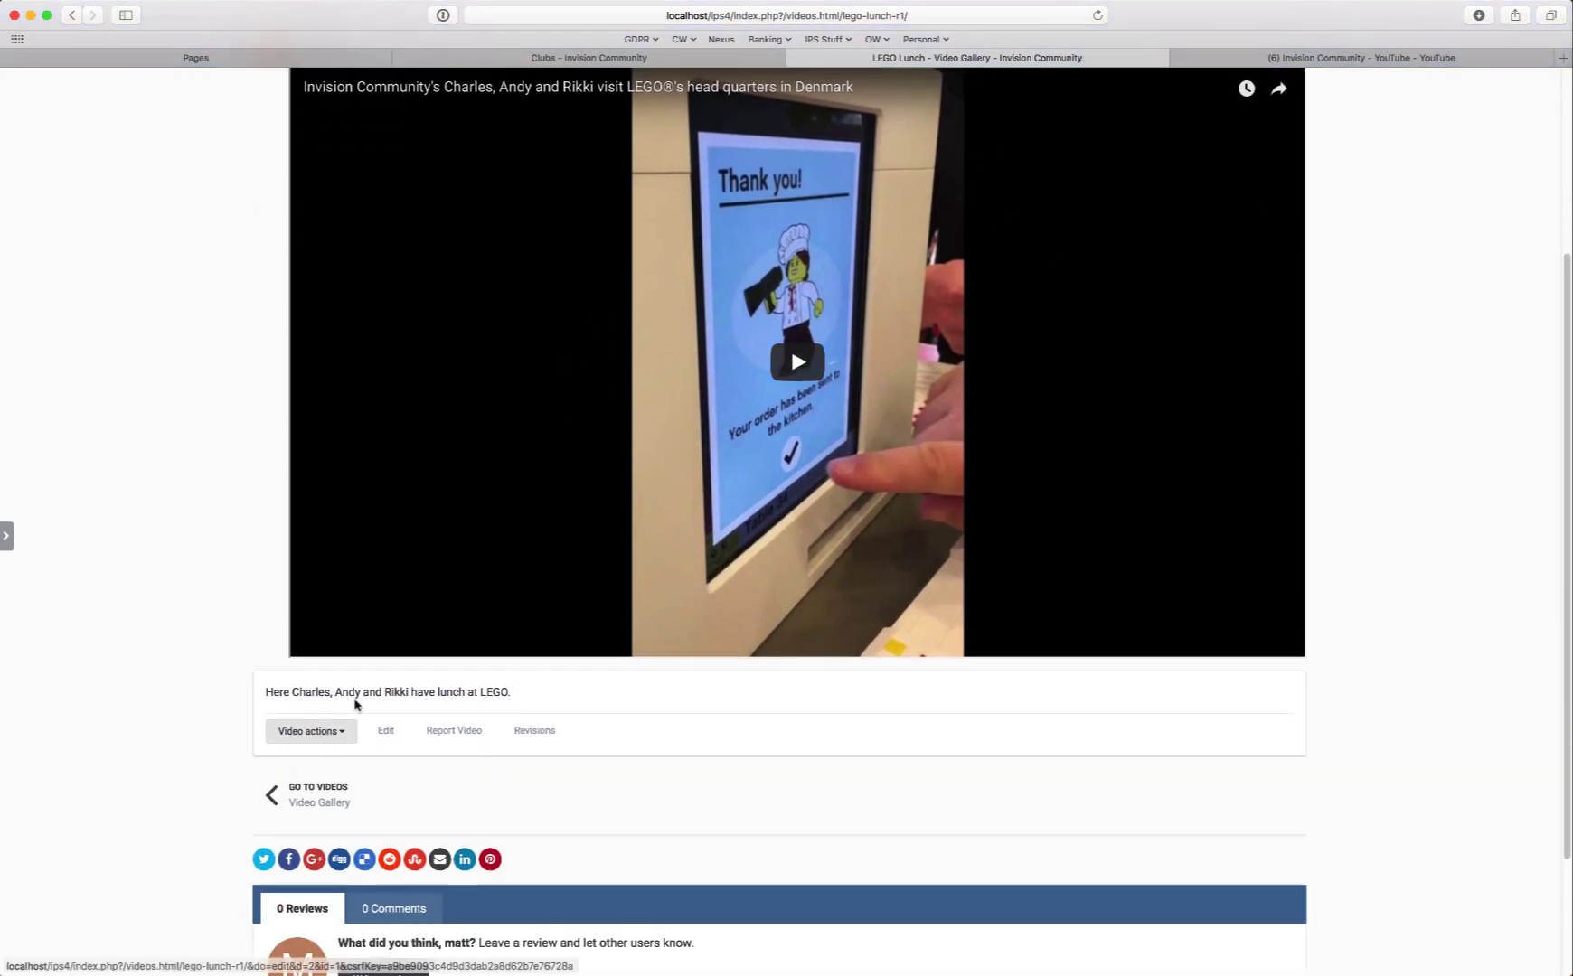
{"action": "scroll", "coordinate": [357, 742], "scroll_direction": "down", "scroll_amount": 5}
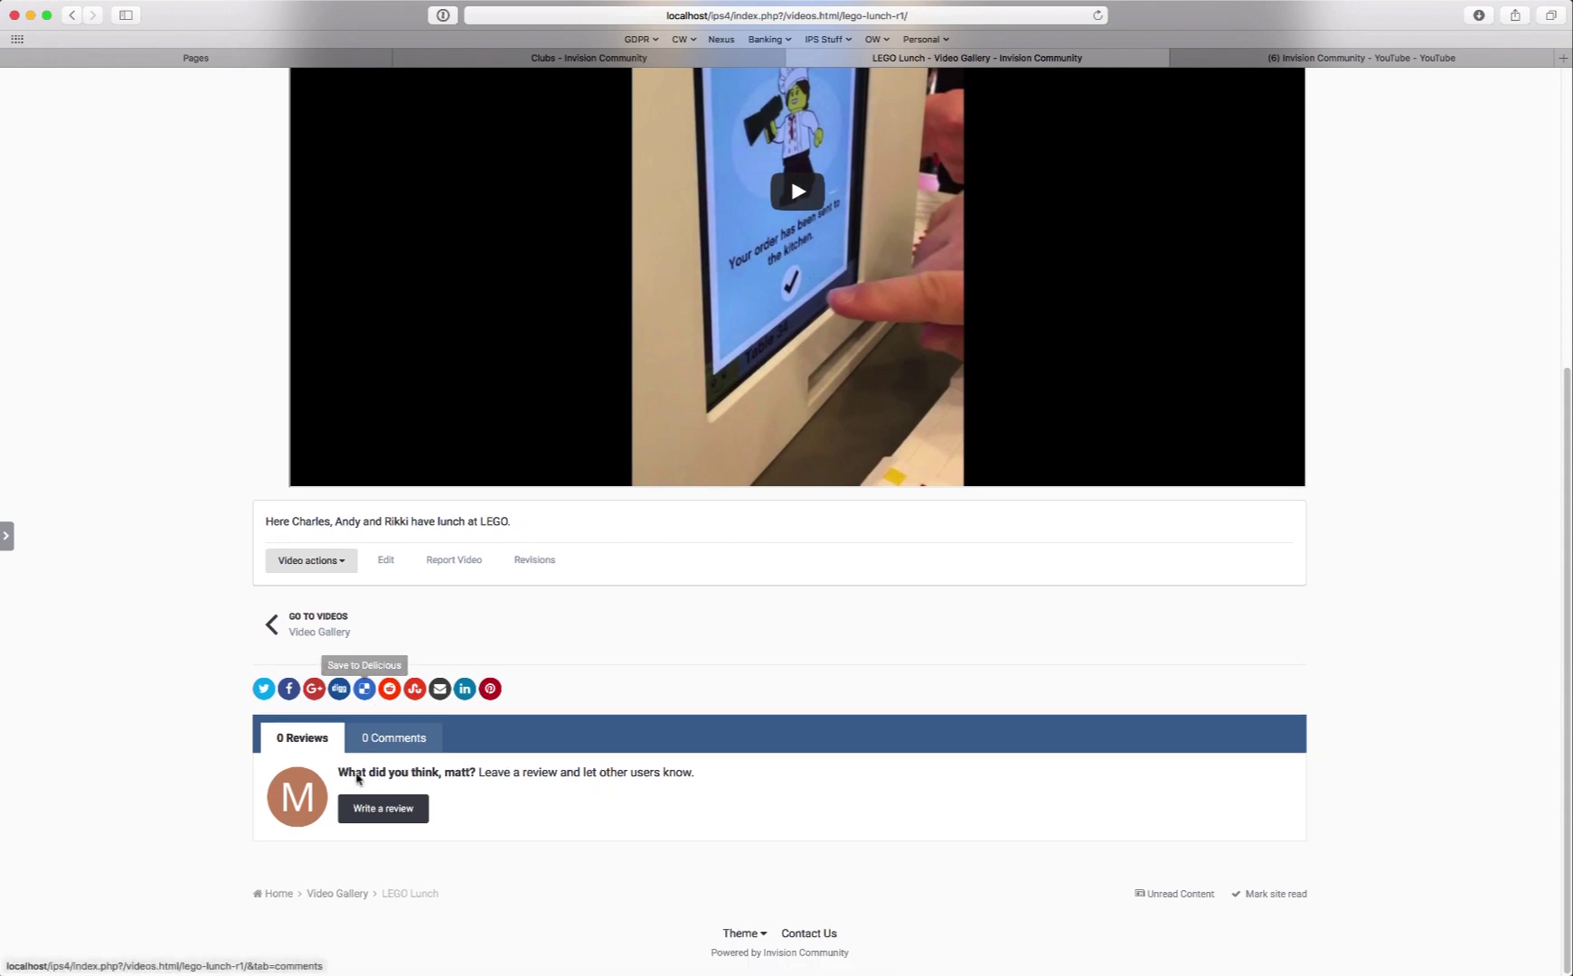
{"action": "left_click", "coordinate": [419, 746]}
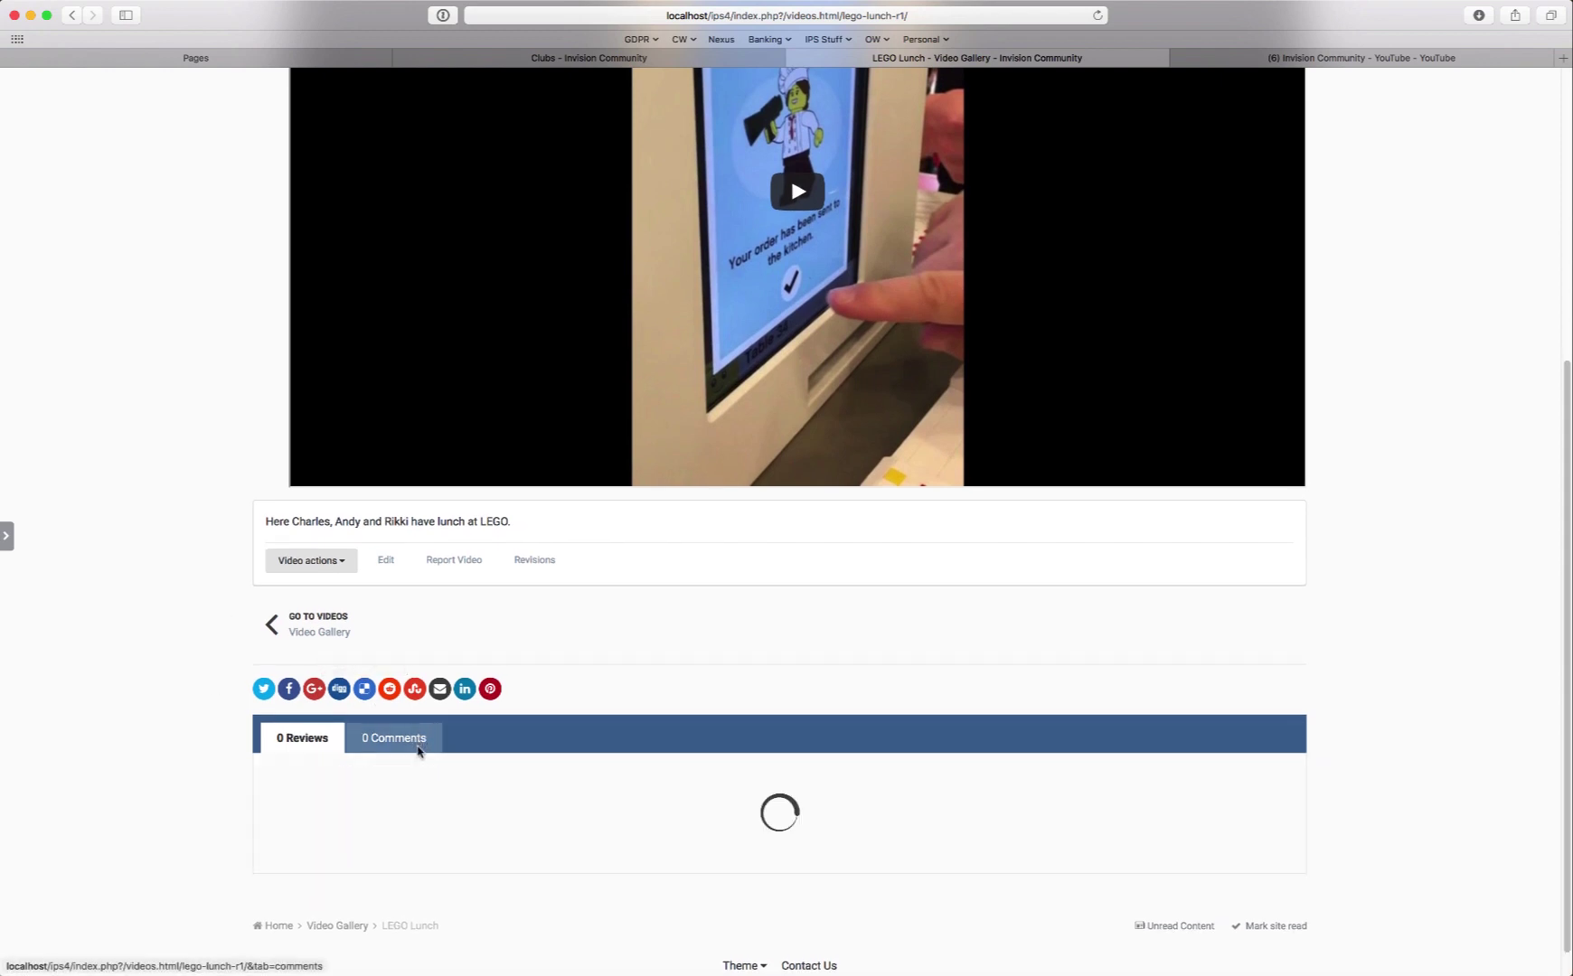
{"action": "left_click", "coordinate": [305, 747]}
{"action": "scroll", "coordinate": [667, 854], "scroll_direction": "up", "scroll_amount": 12}
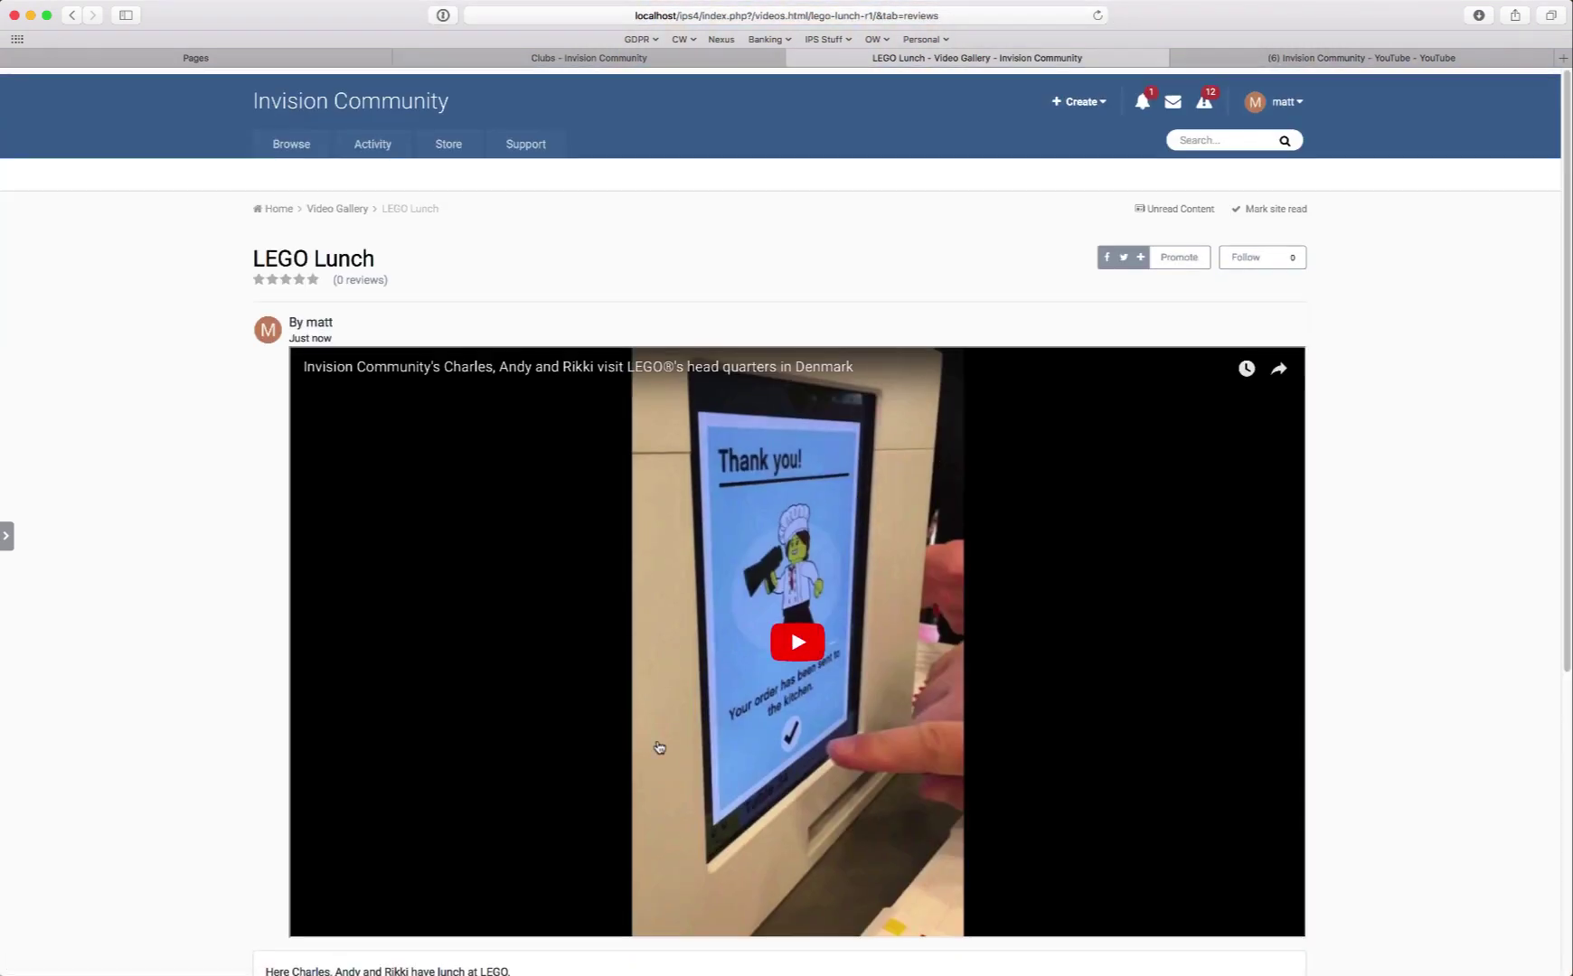
{"action": "left_click", "coordinate": [342, 209]}
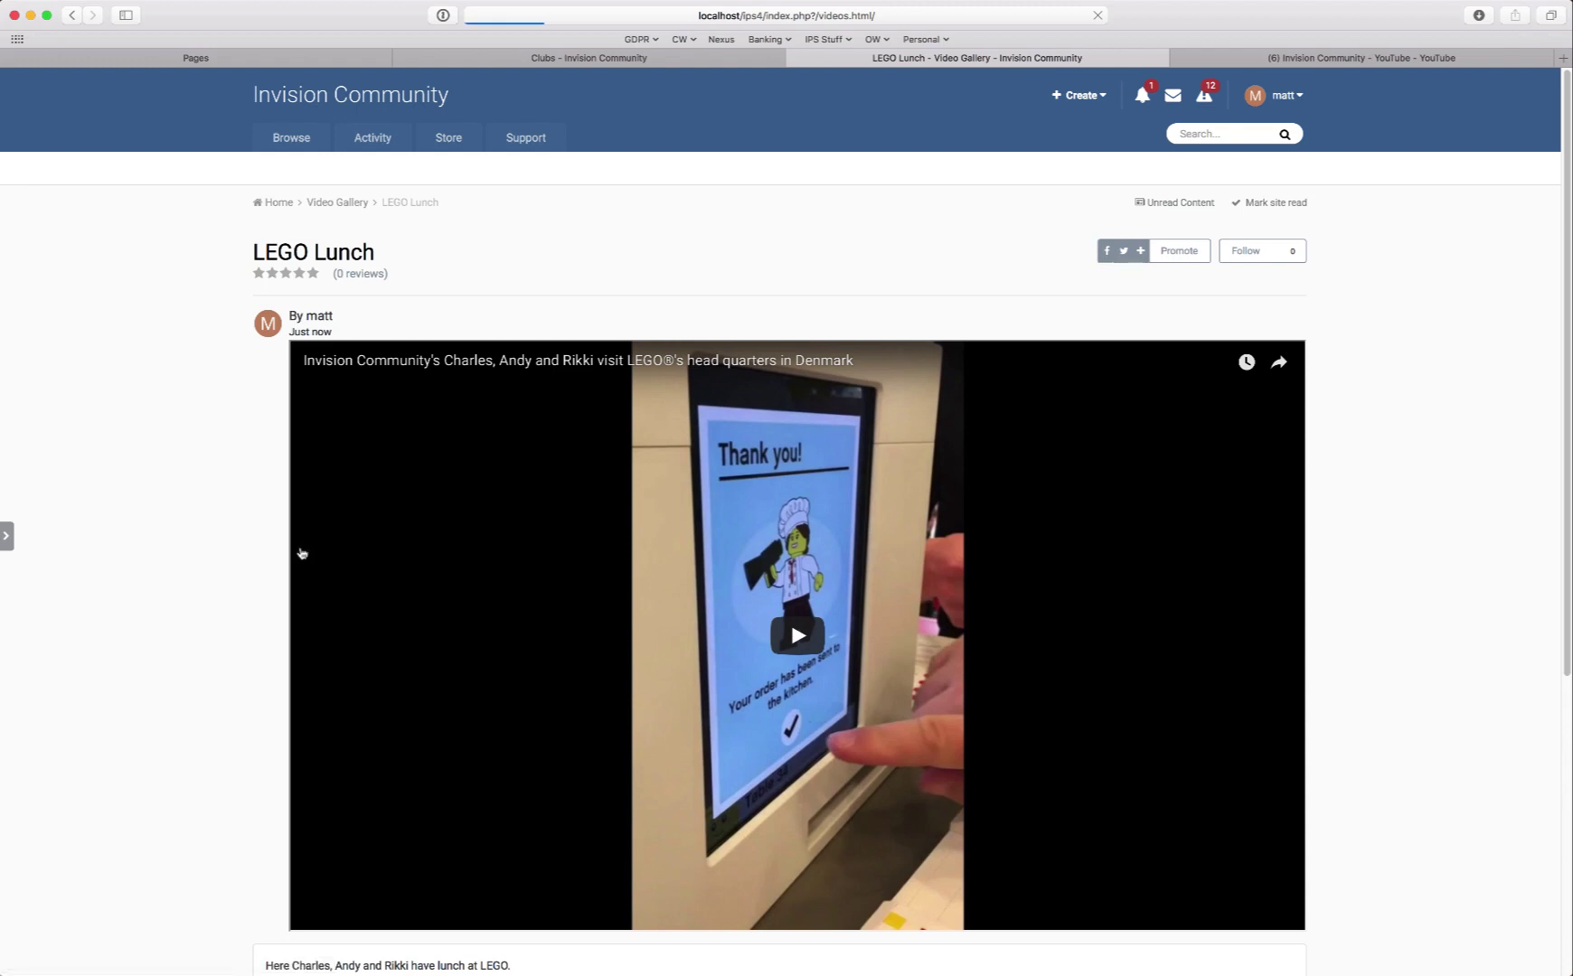